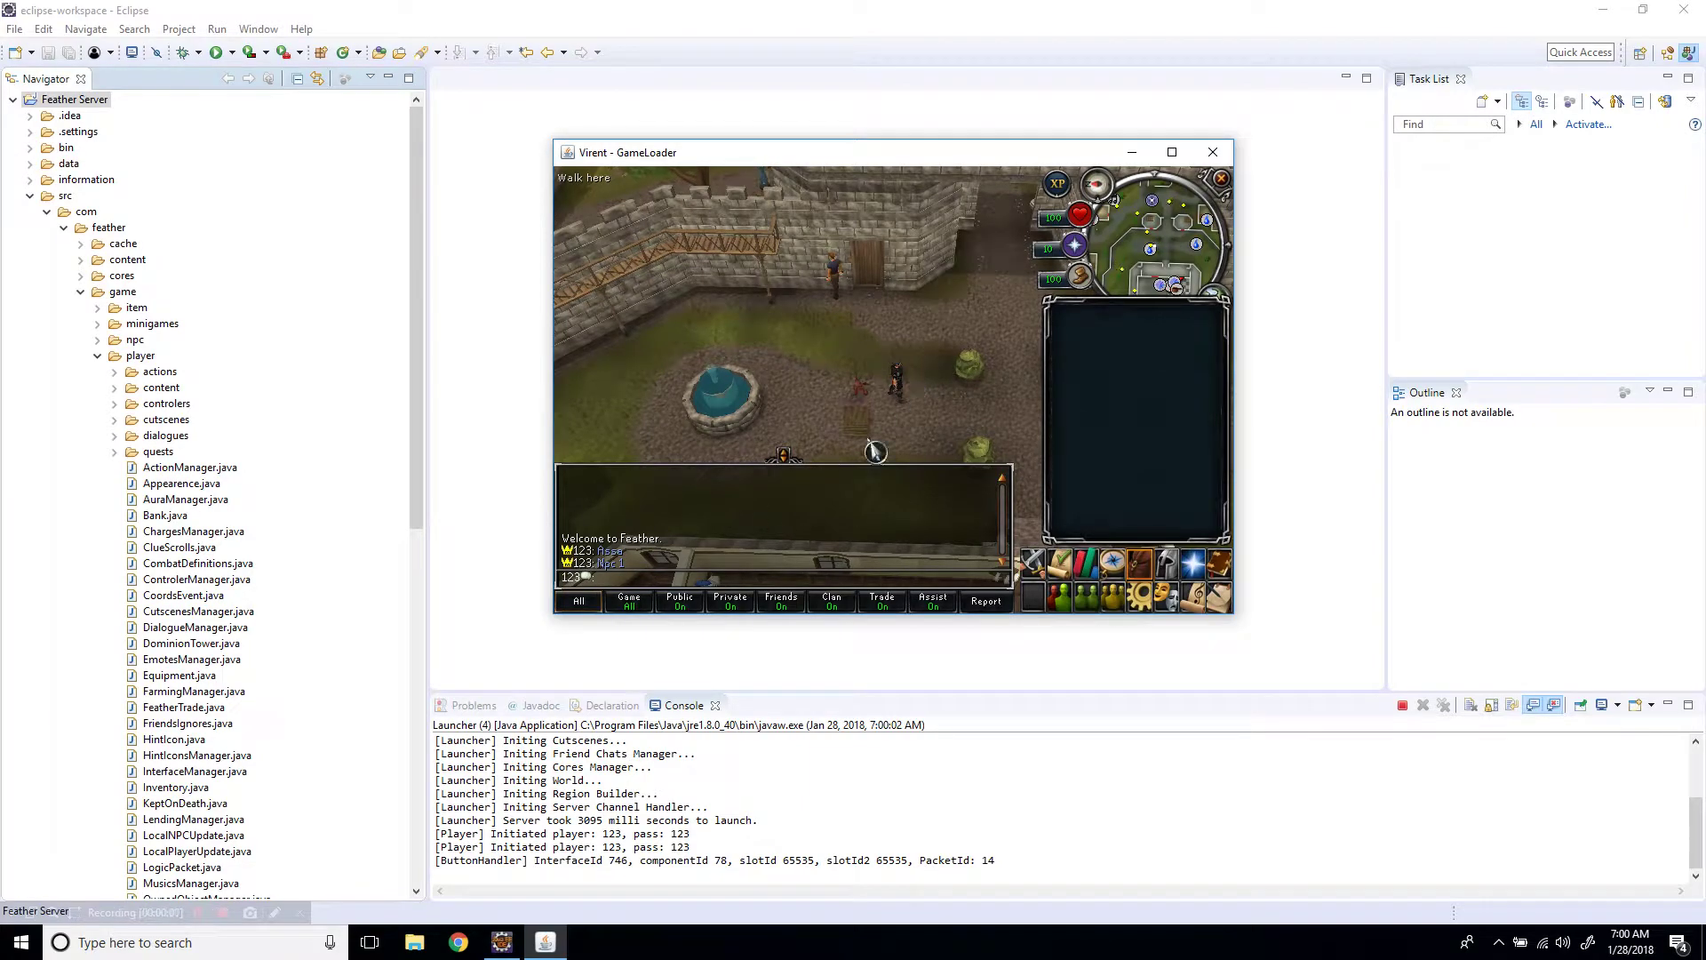
# Minimise the game, terminate the running launch and collapse the Feather Server project
pyautogui.click(887, 414)
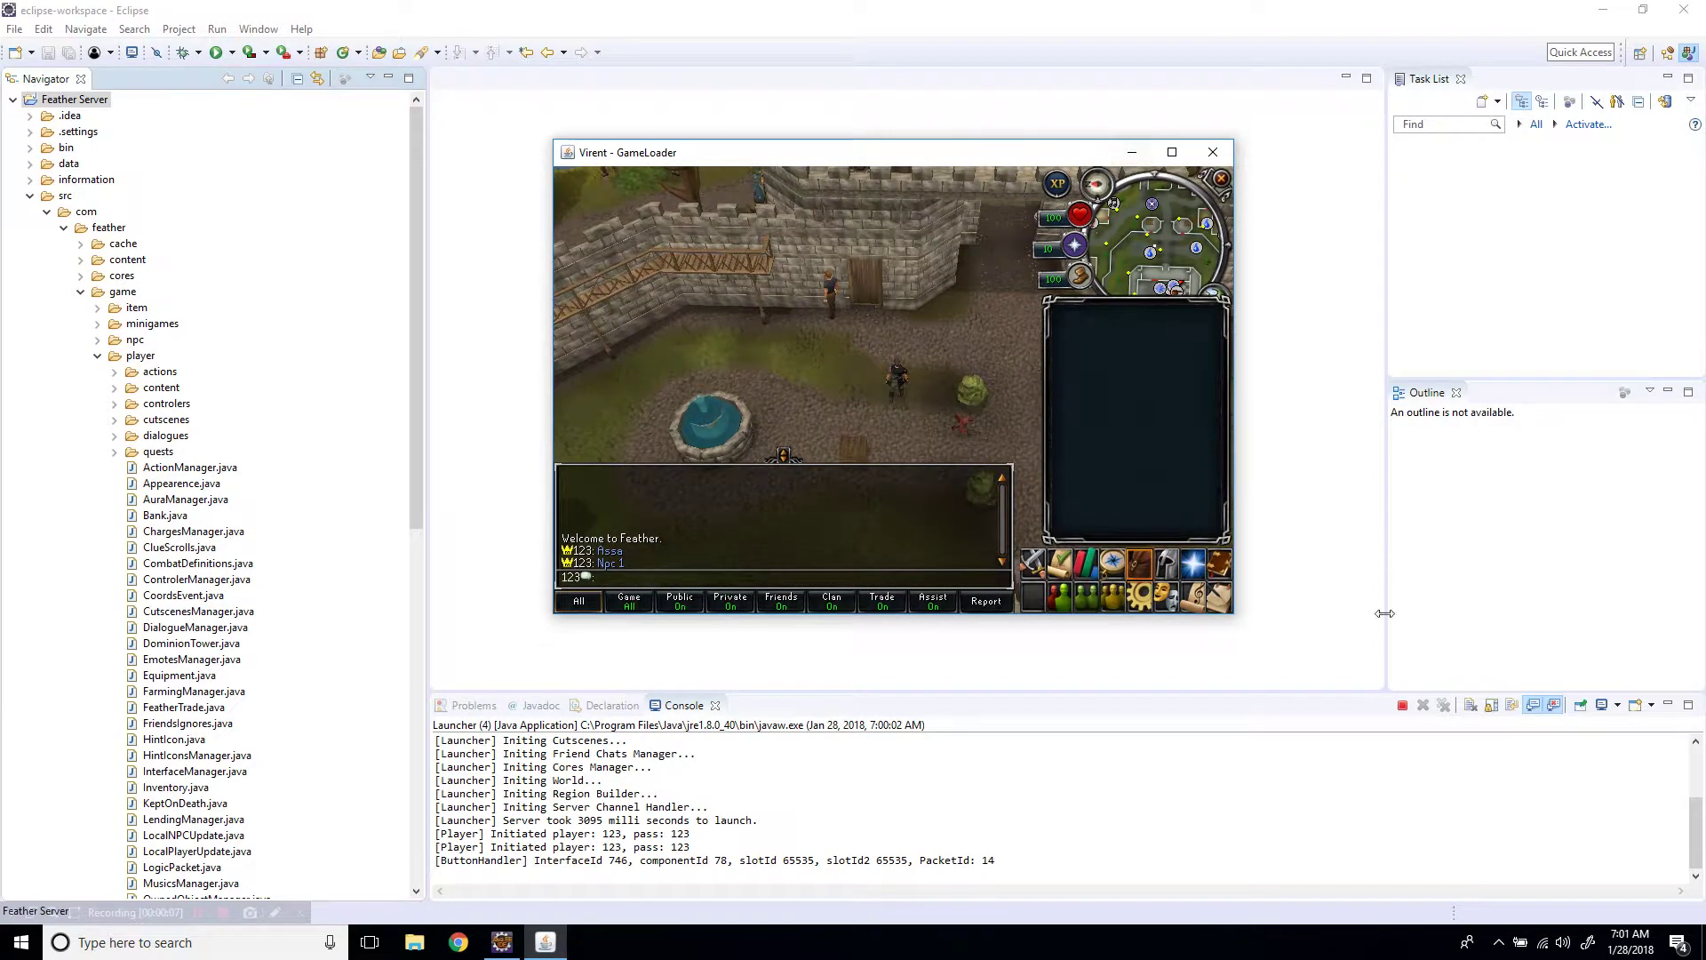
pyautogui.click(1131, 158)
pyautogui.click(1404, 705)
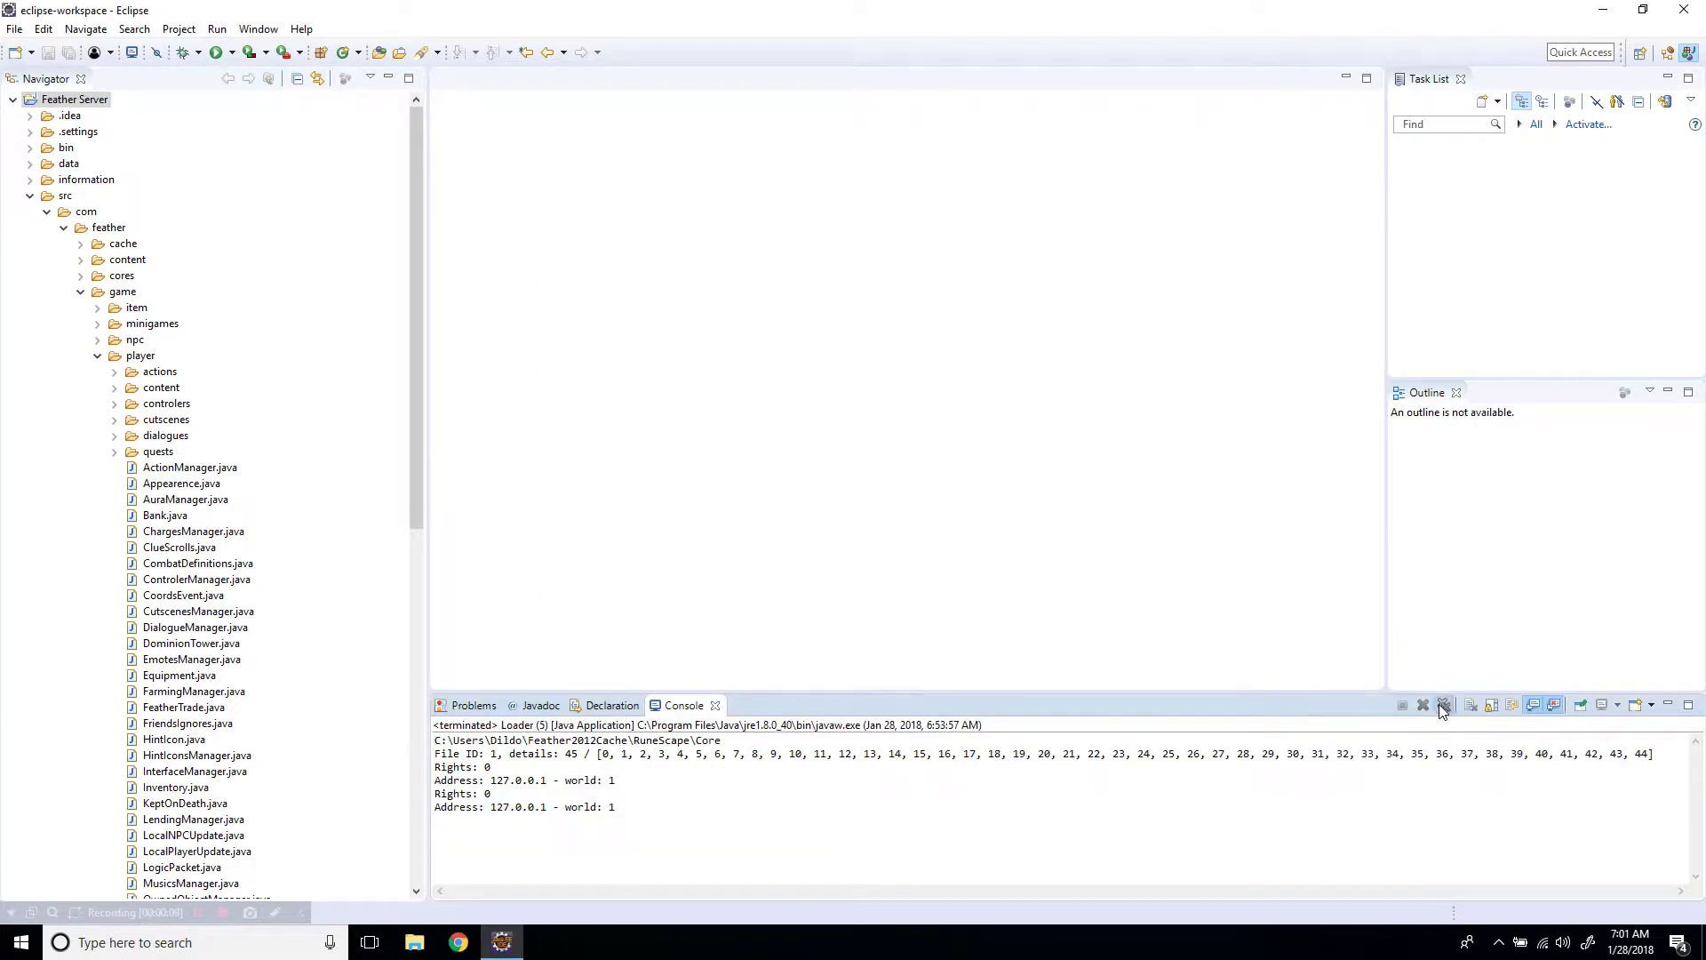
pyautogui.click(13, 101)
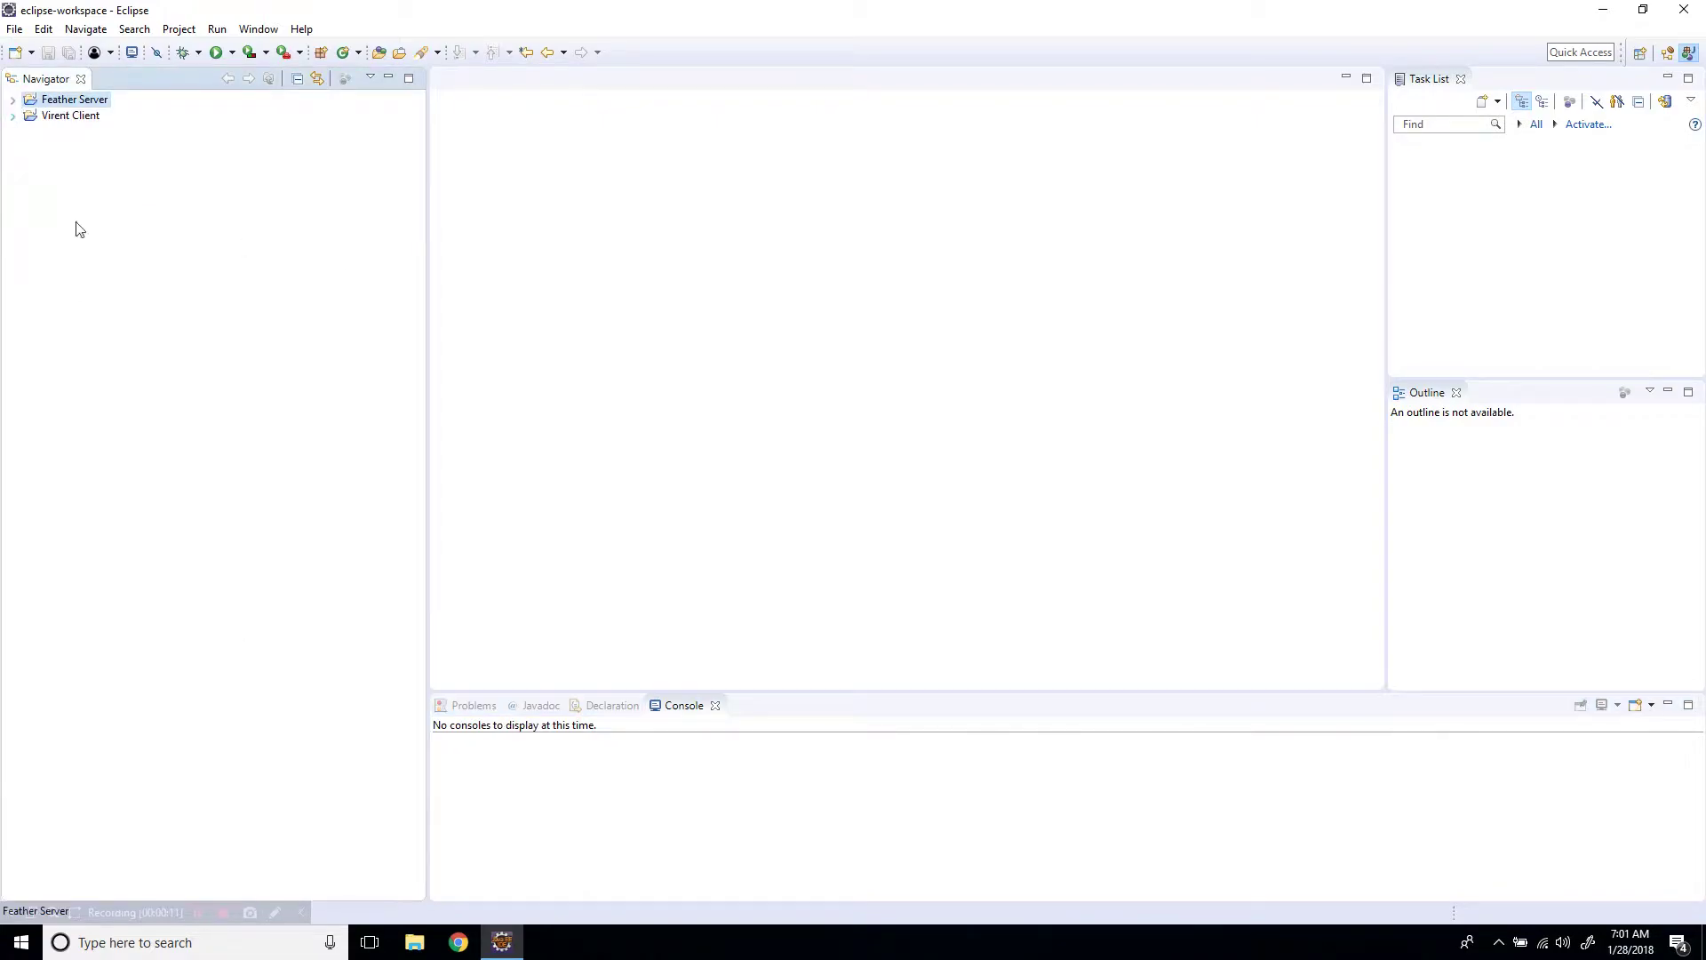
# Bring the game client back into view and wield the weapon from the inventory
pyautogui.click(502, 942)
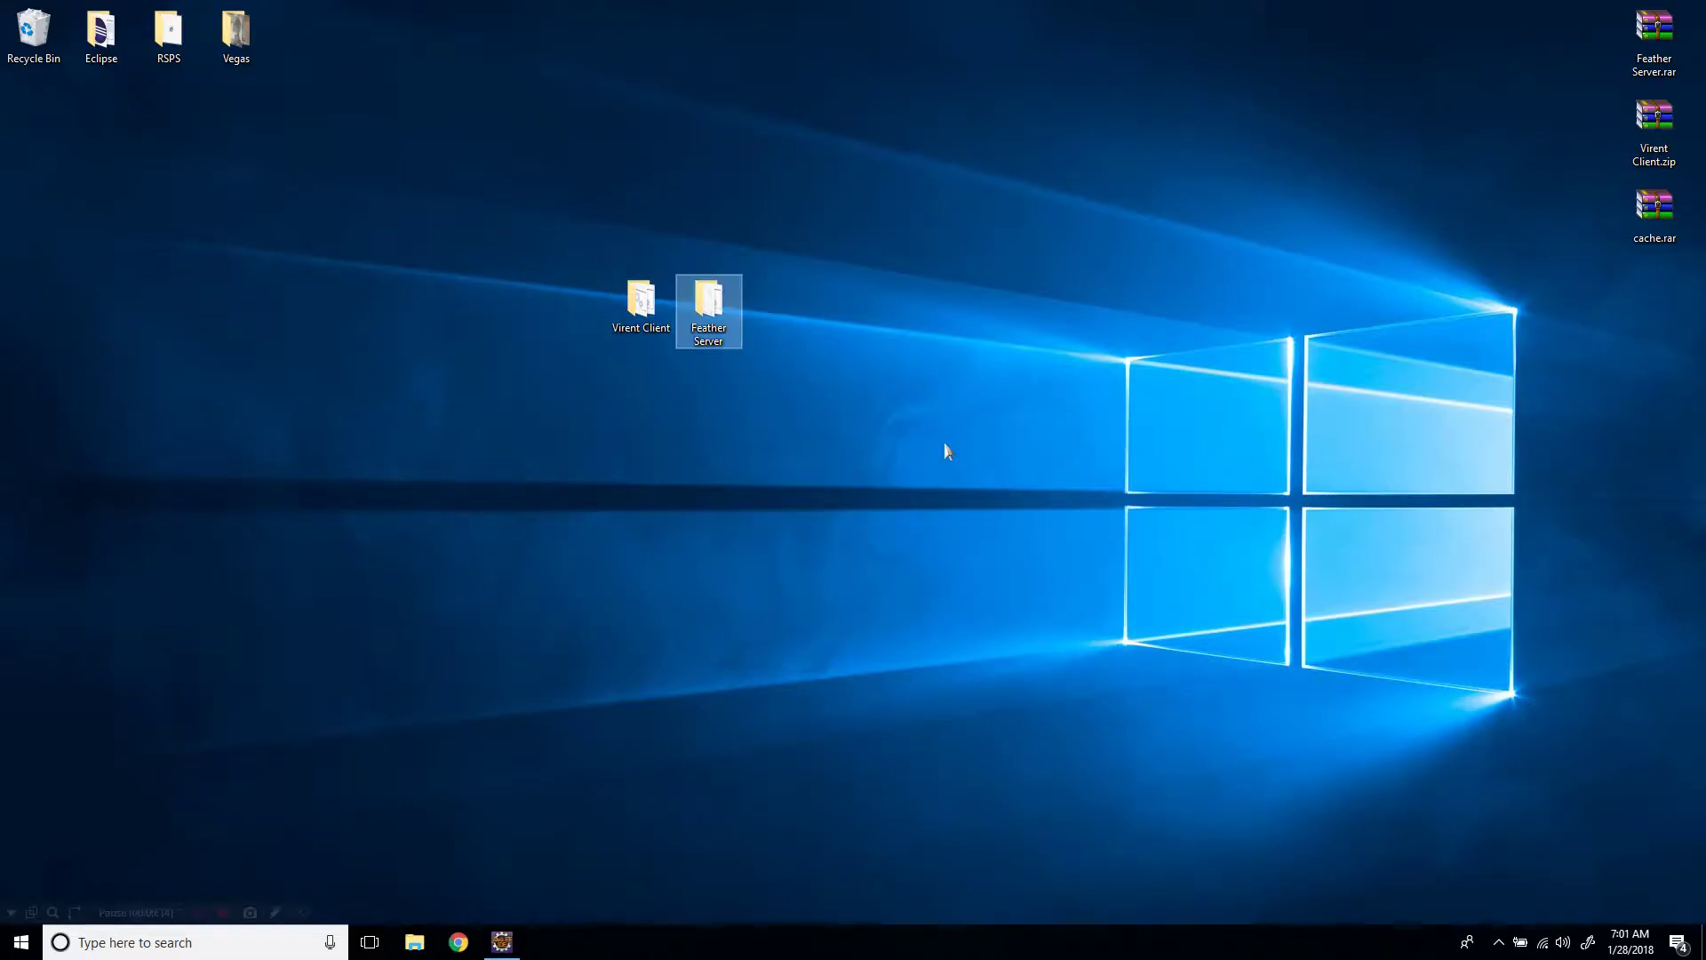
pyautogui.hotkey('alt', 'Tab')
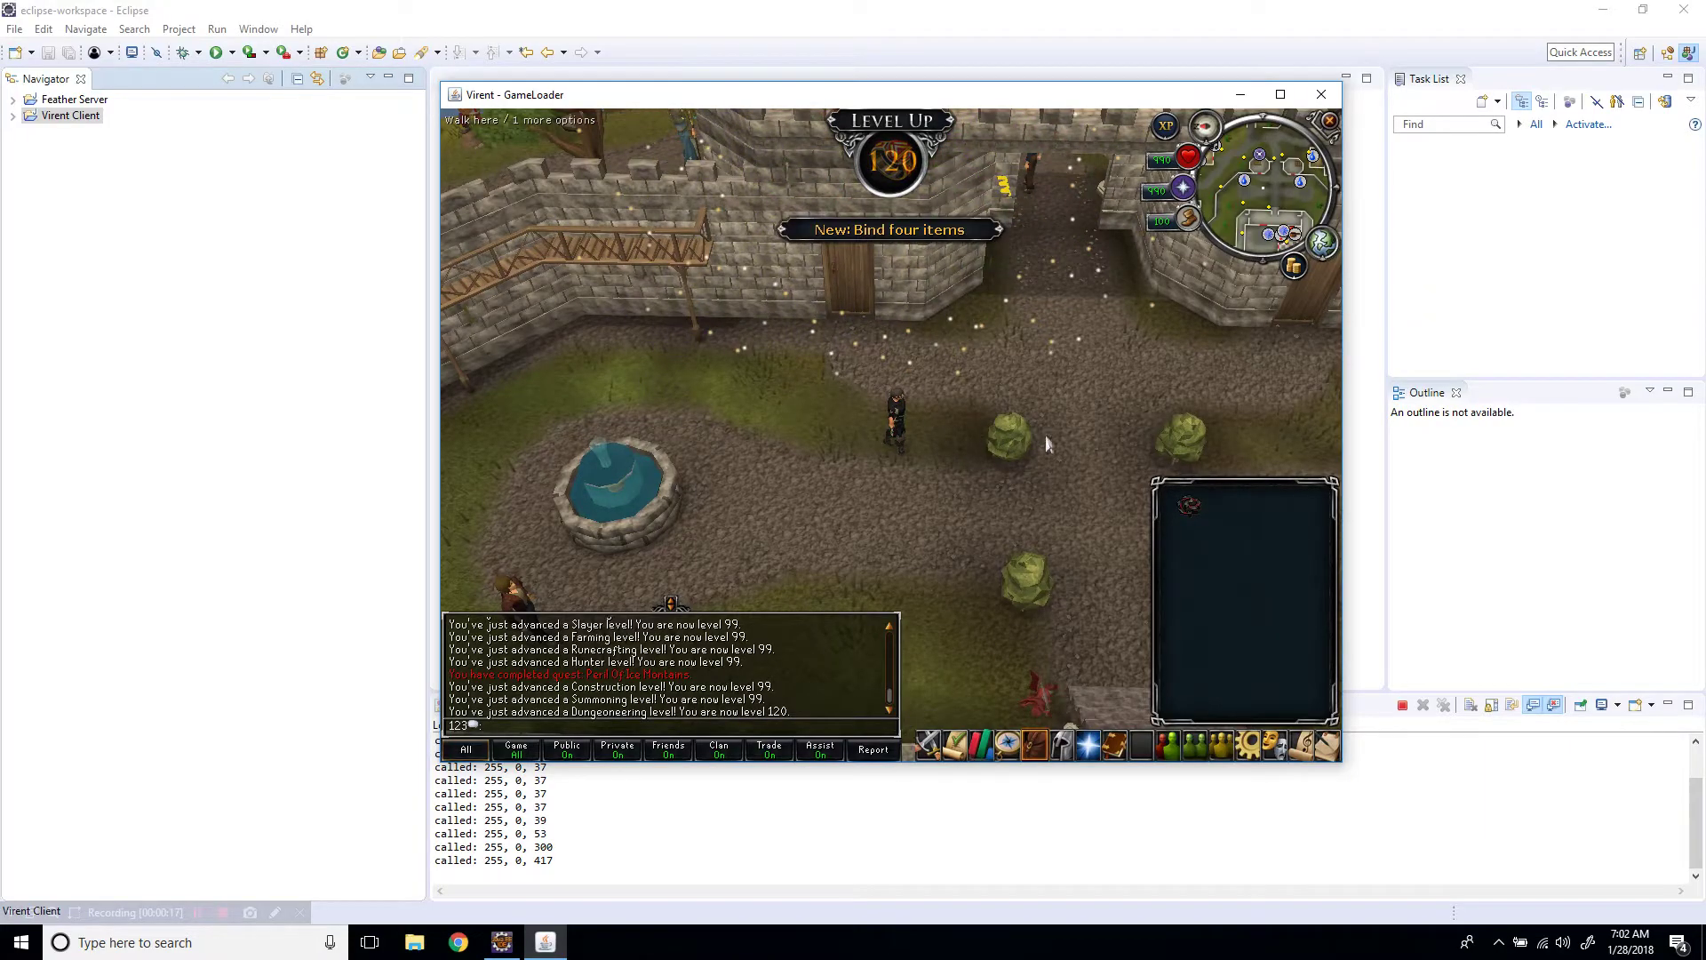
pyautogui.click(1190, 504)
# Spawn a turkey beside the player with ::npc chat commands (801, 8051)
pyautogui.write('::npc 801')
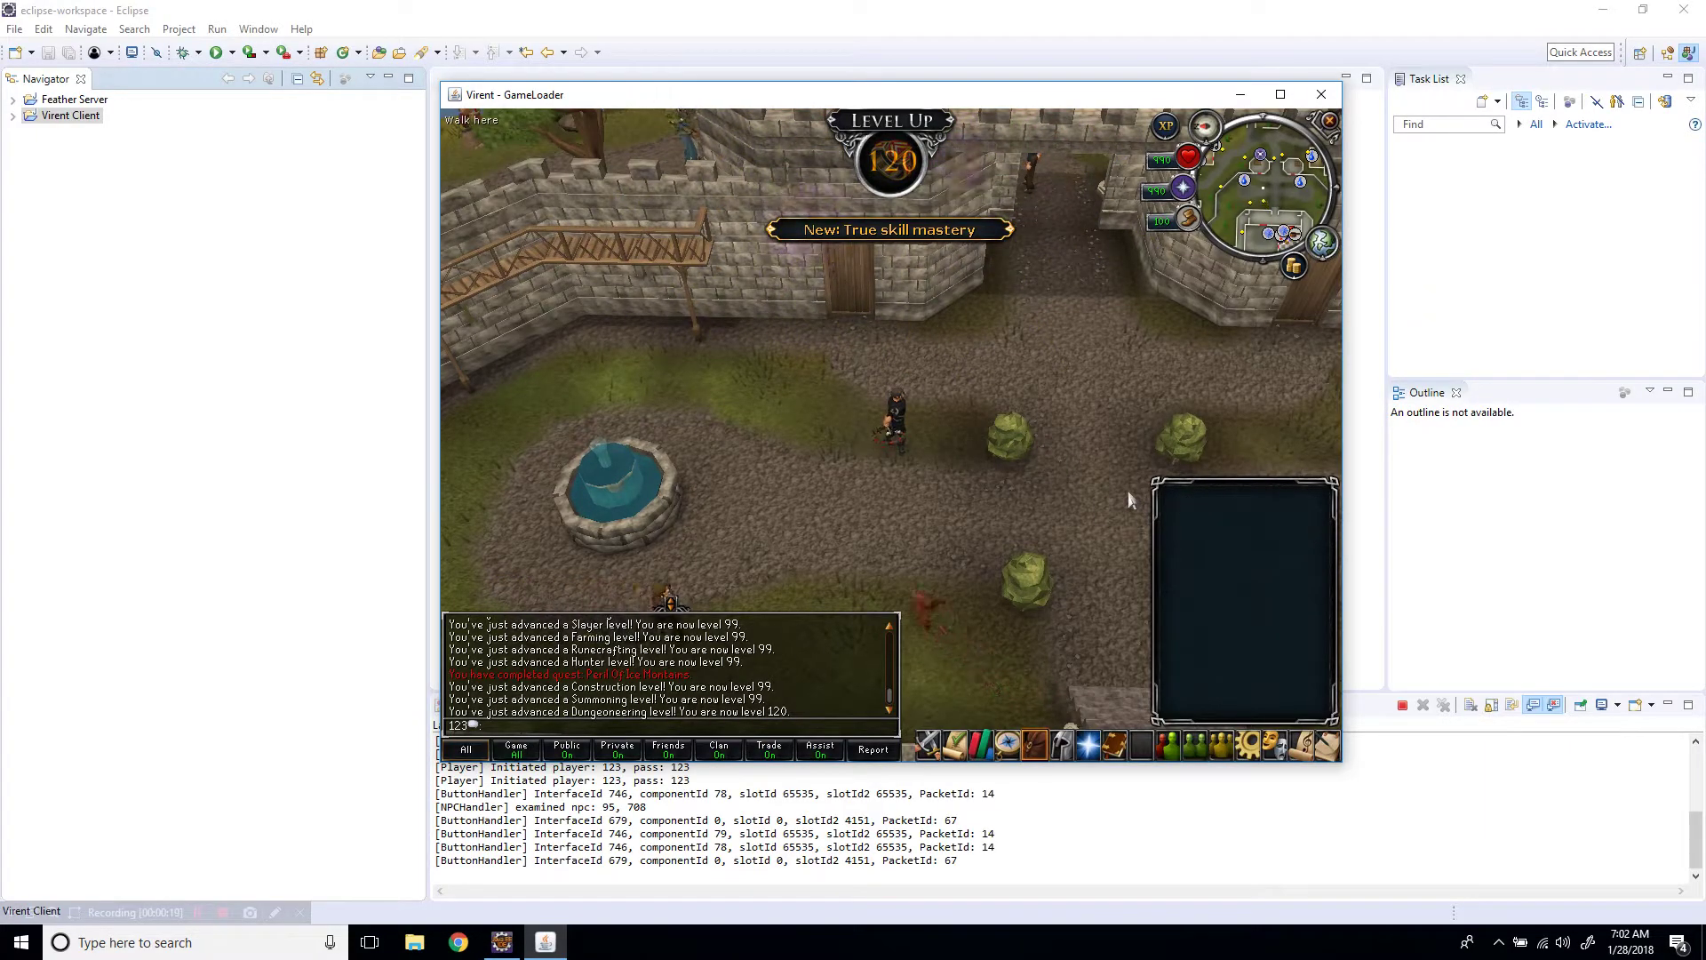
pyautogui.press('Return')
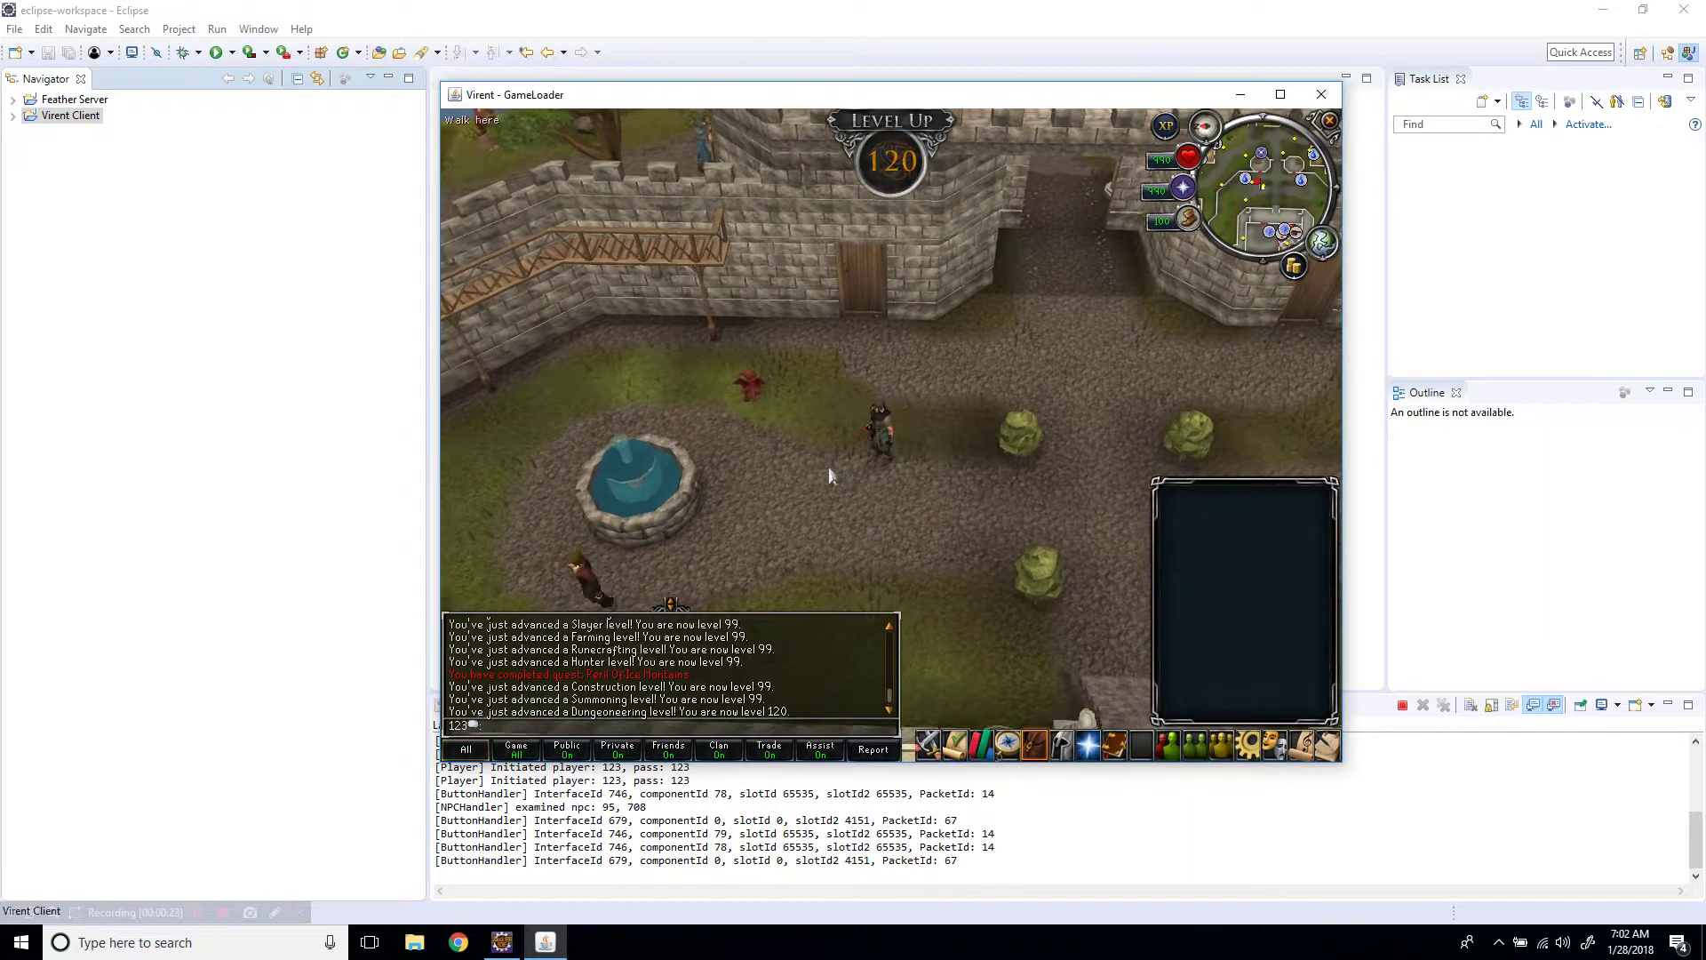
pyautogui.write('::npc 8051')
pyautogui.press('Return')
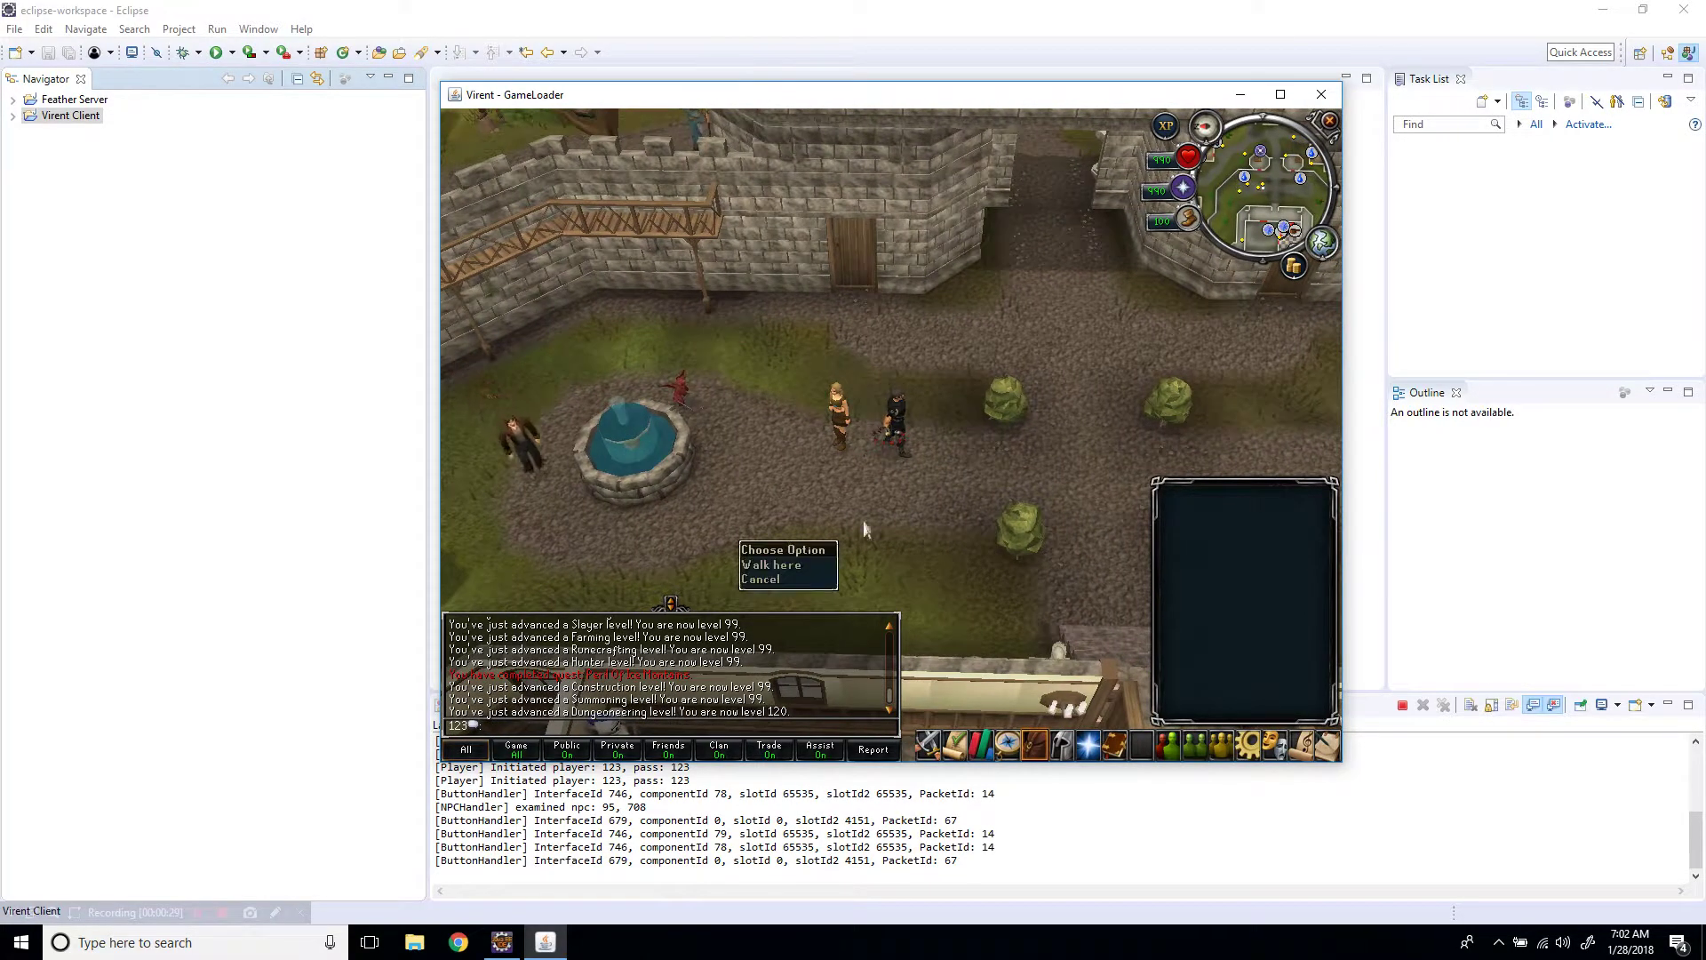
pyautogui.write('::npc 850')
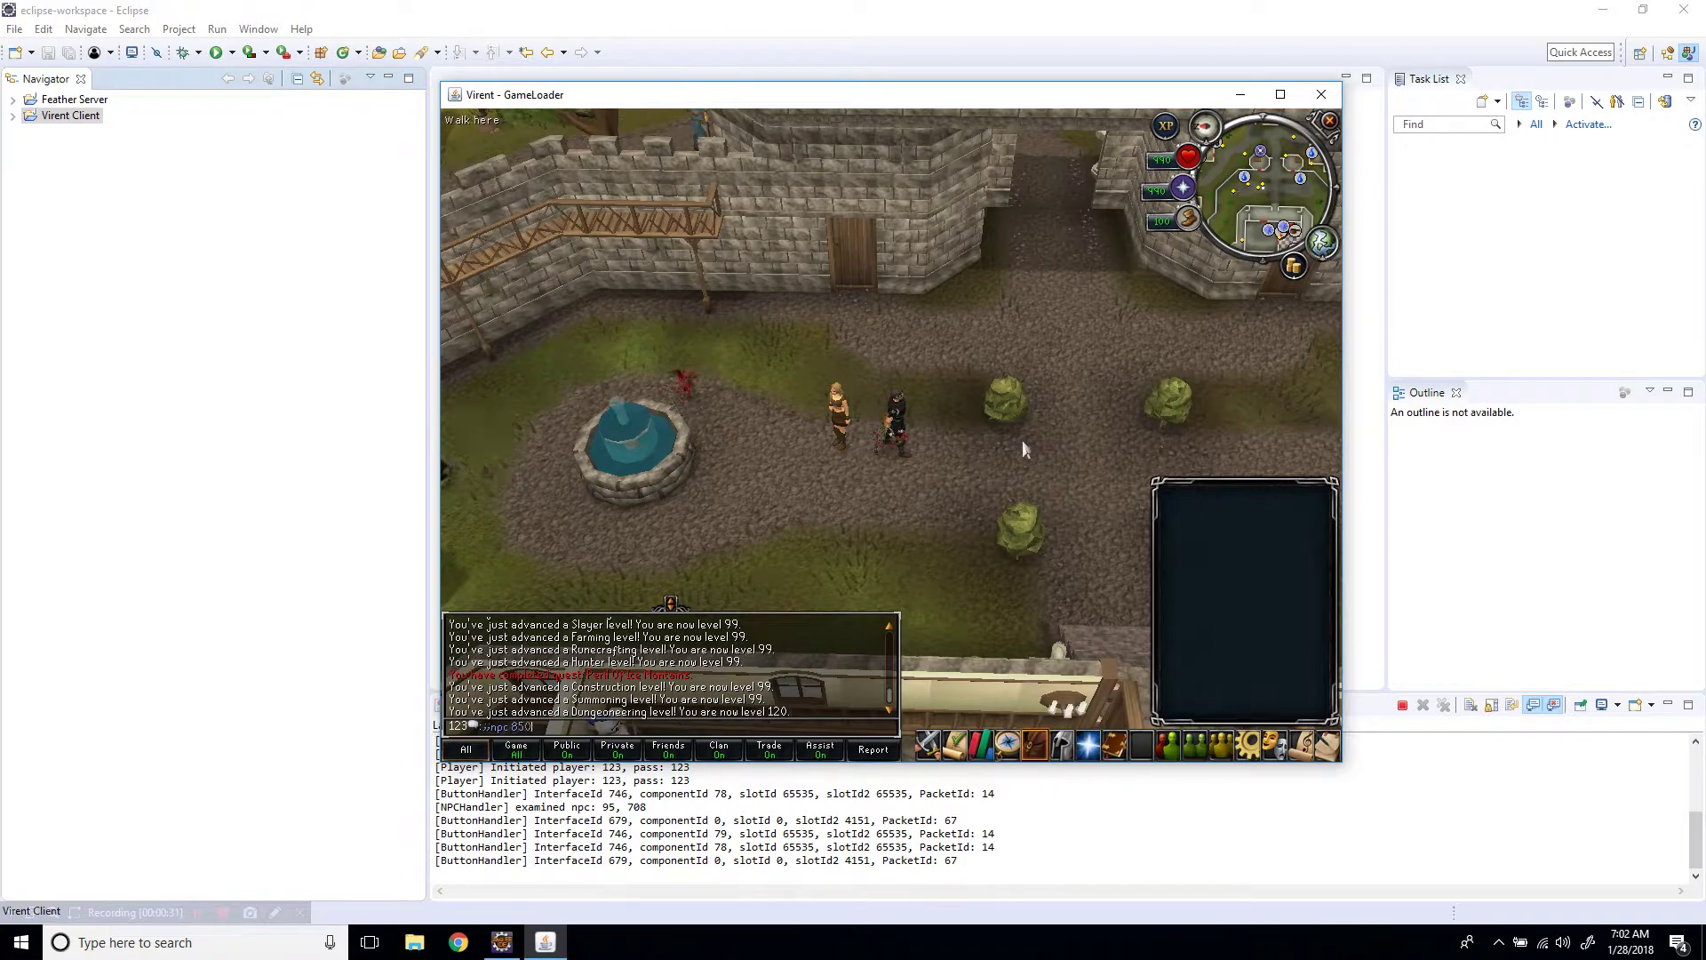
pyautogui.press('Return')
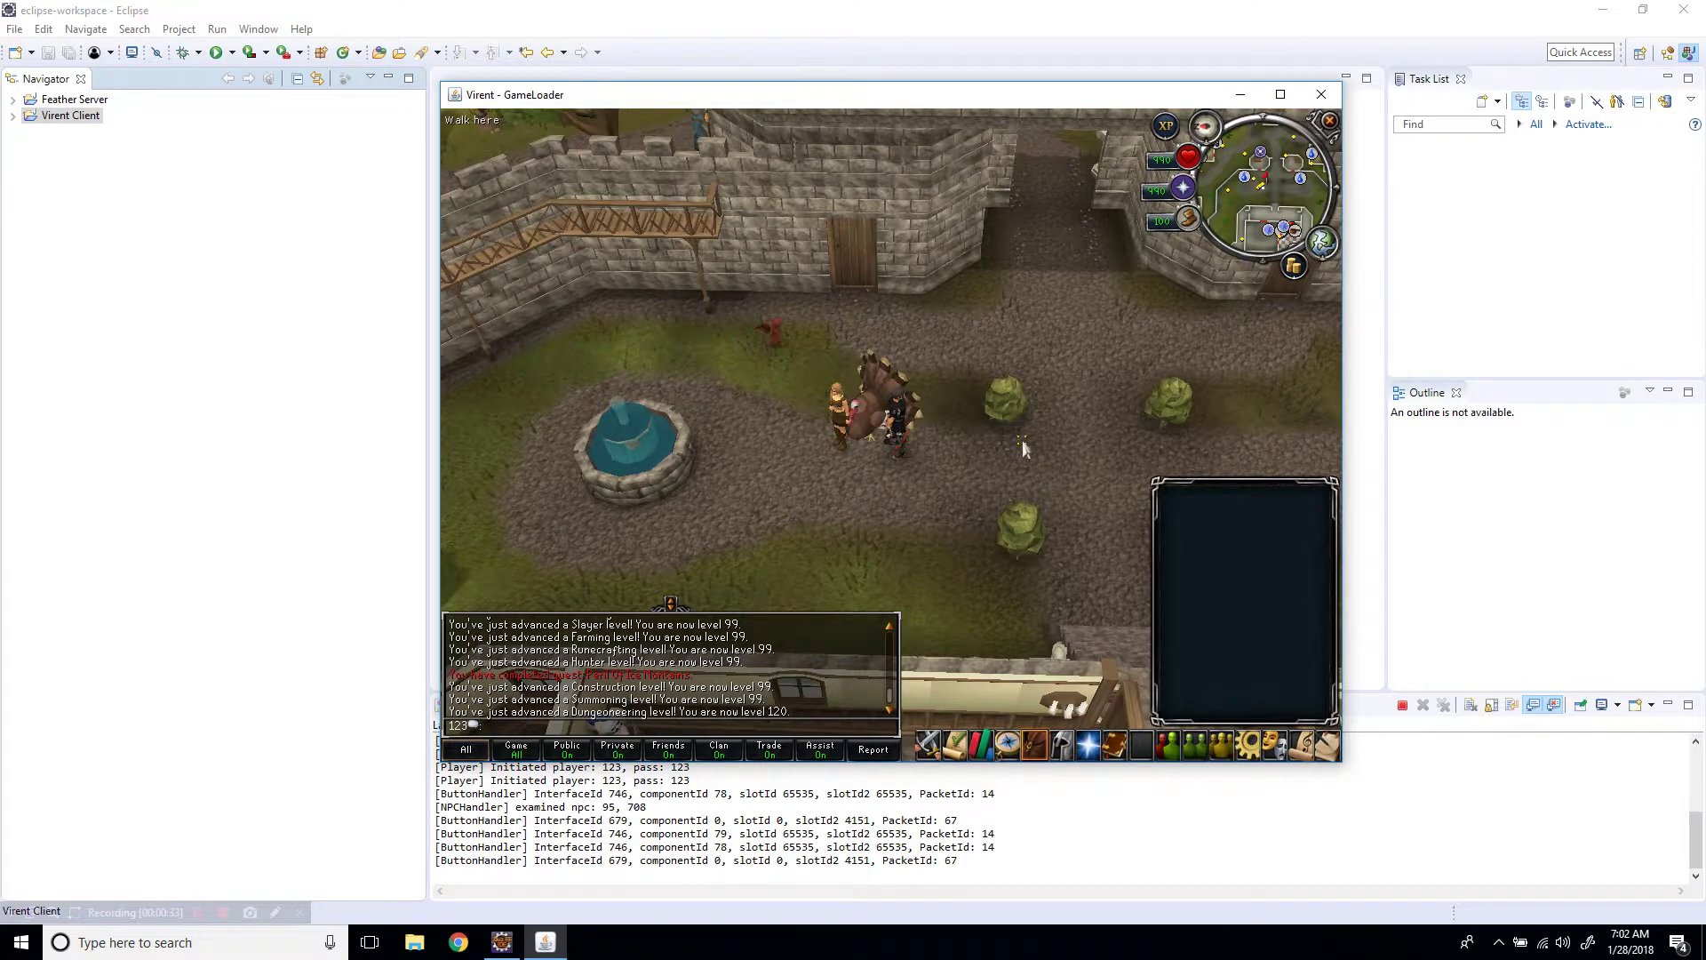
pyautogui.rightClick(892, 402)
# Attack the turkey, then spawn two more turkeys with ;;npc 8501
pyautogui.rightClick(892, 482)
pyautogui.click(889, 502)
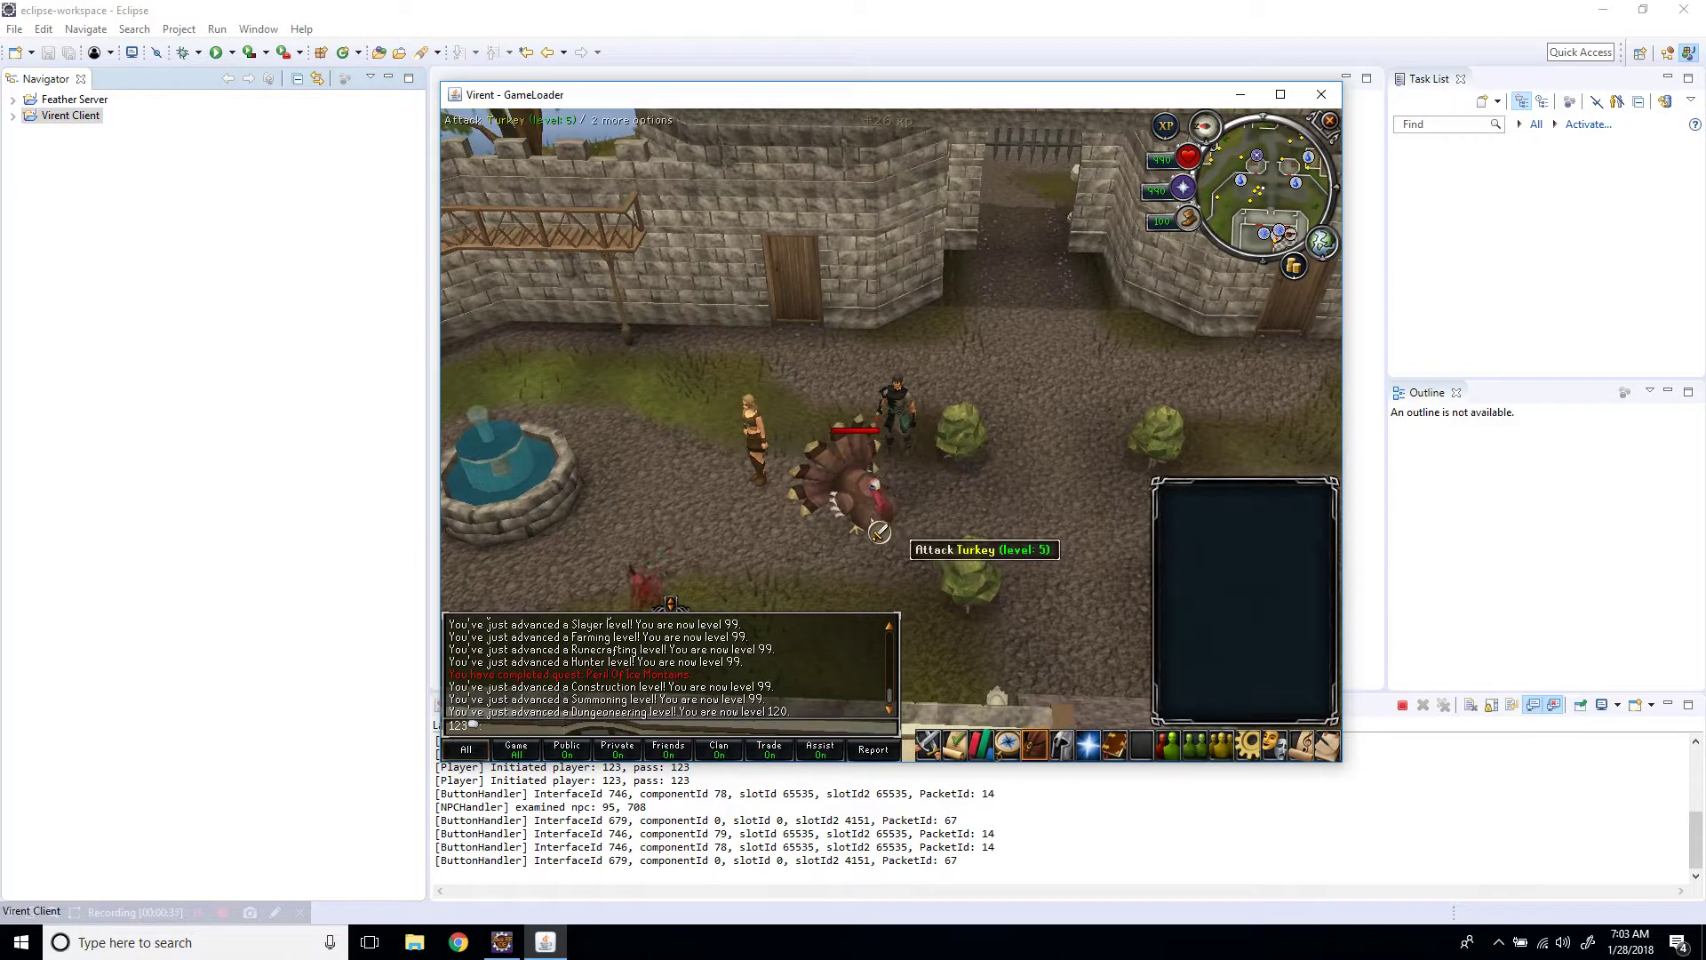
pyautogui.rightClick(890, 535)
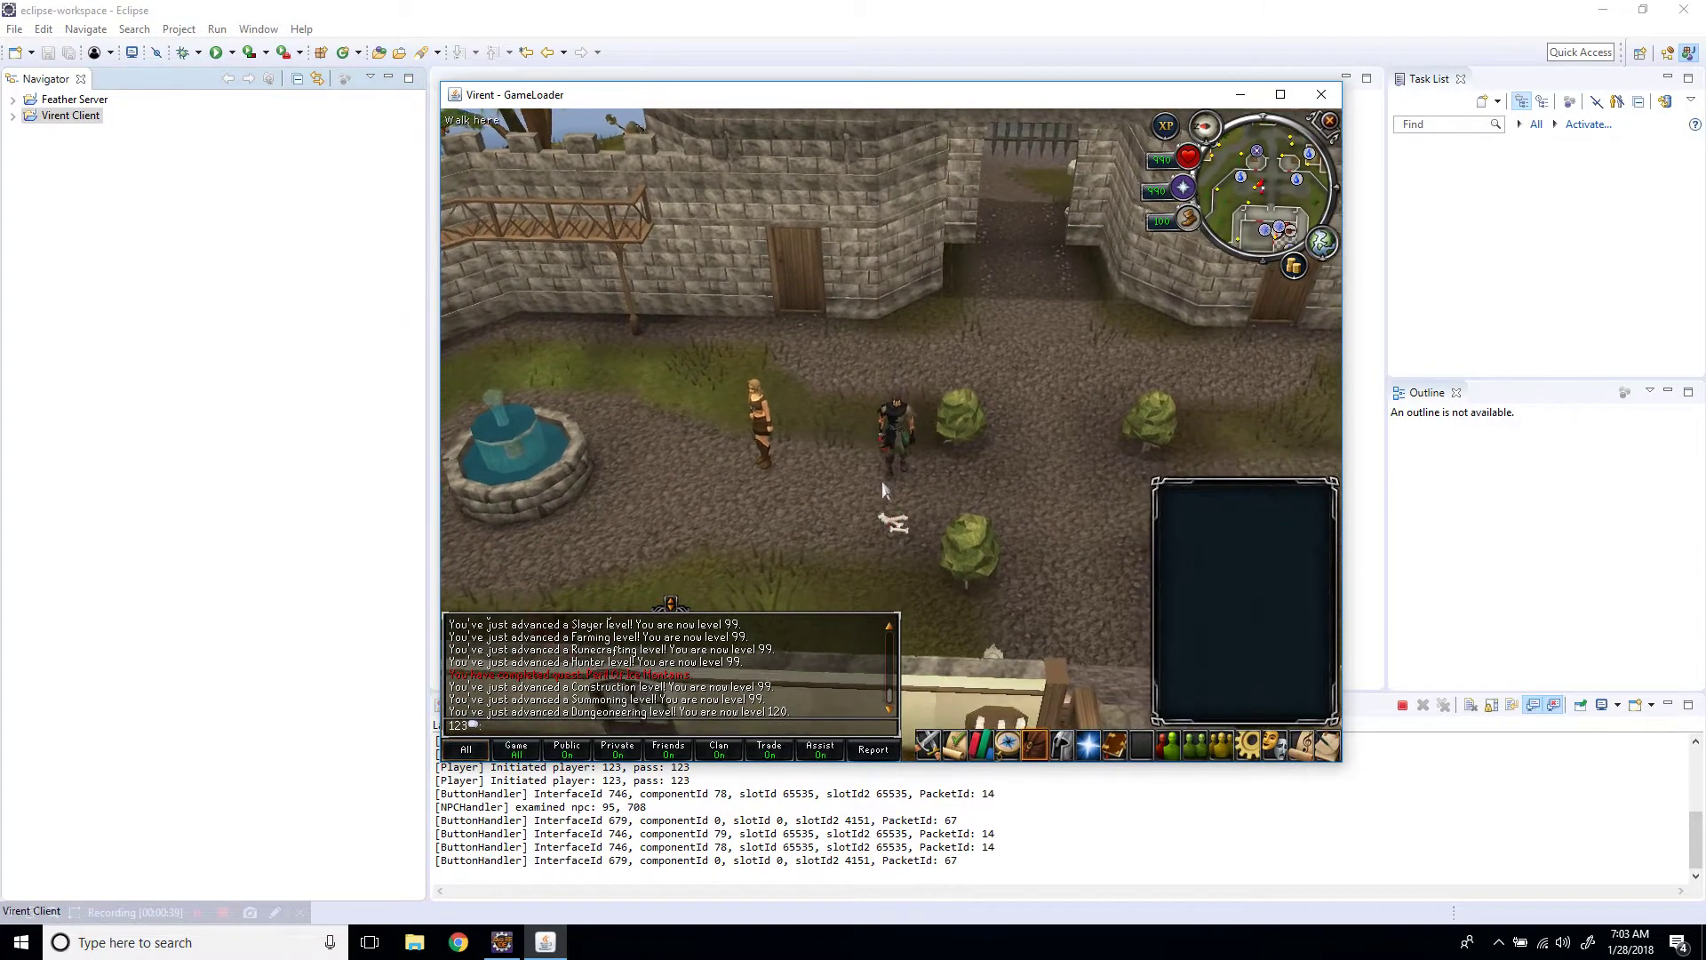
pyautogui.write(';;npc 50')
pyautogui.press('BackSpace')
pyautogui.press('BackSpace')
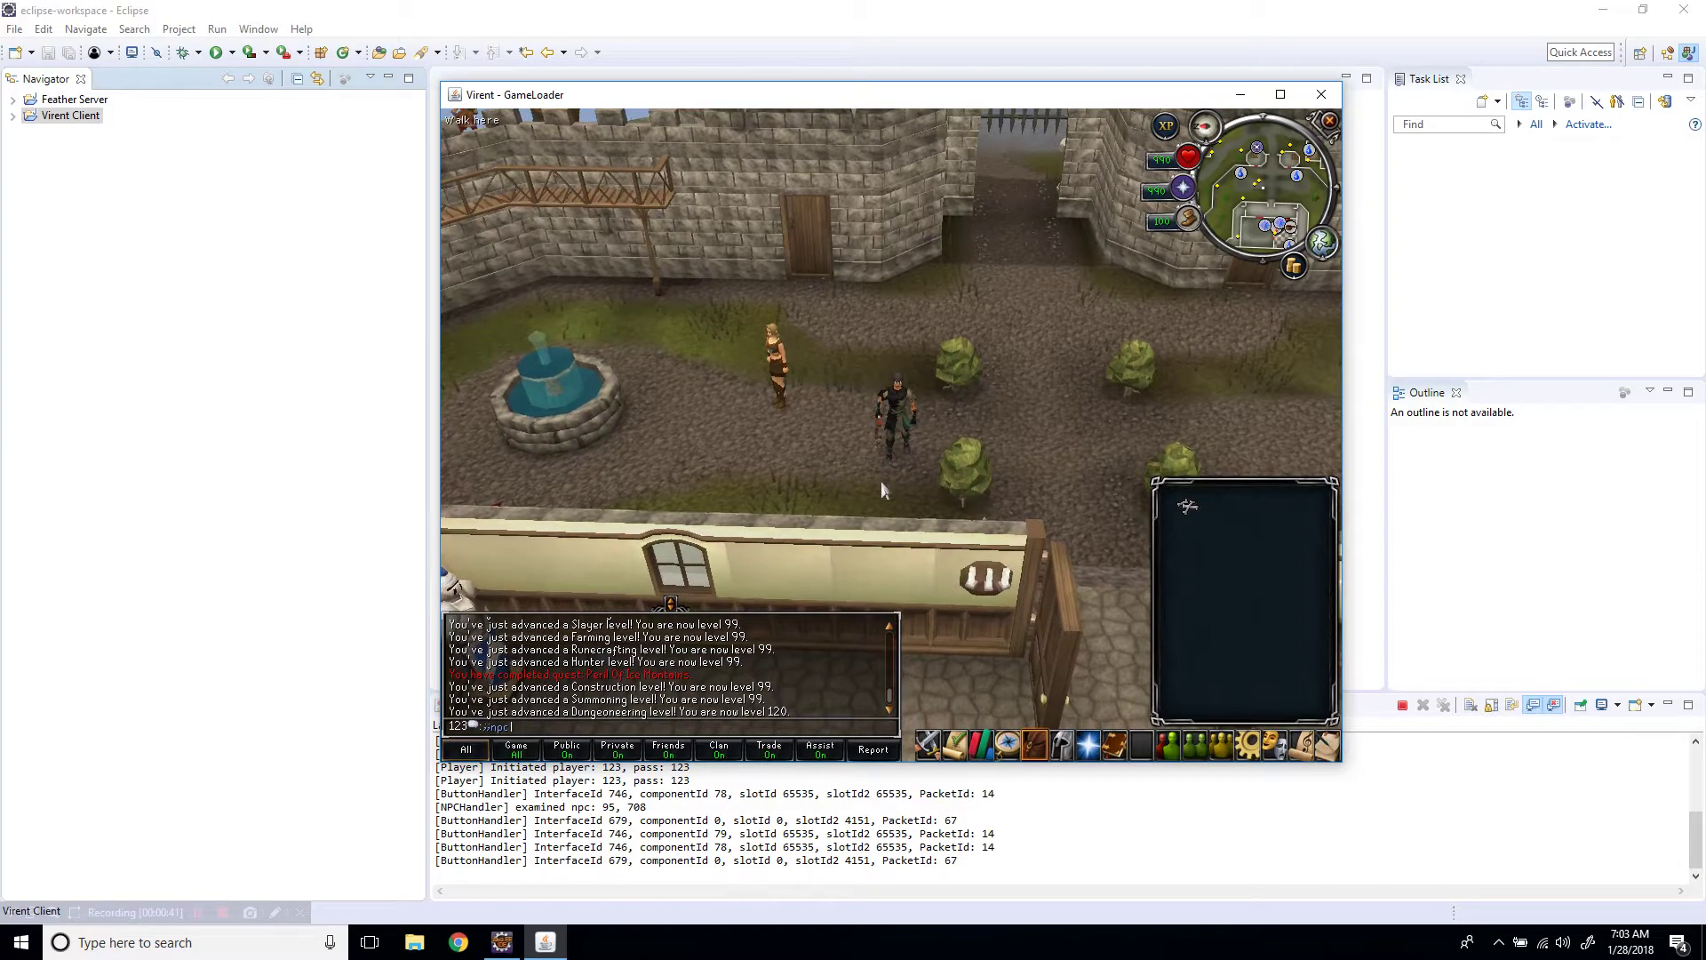
pyautogui.write('8501')
pyautogui.press('Return')
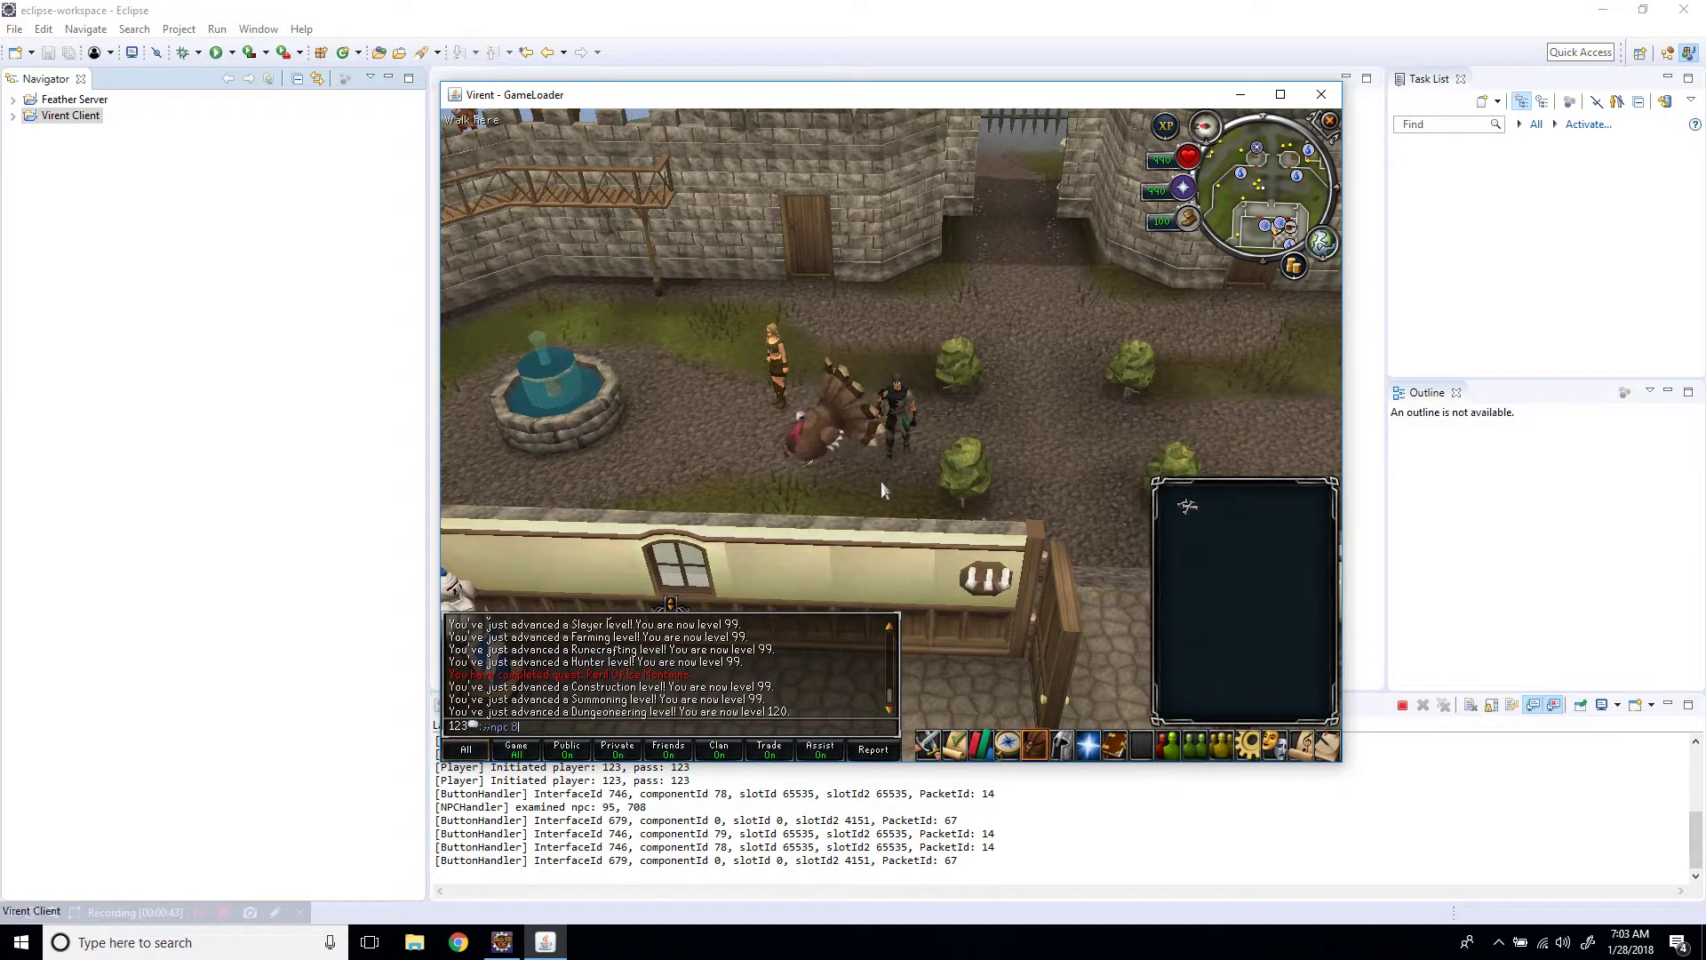
pyautogui.press('Return')
# Switch the combat style from Flick to Lash and turn running on
pyautogui.click(915, 462)
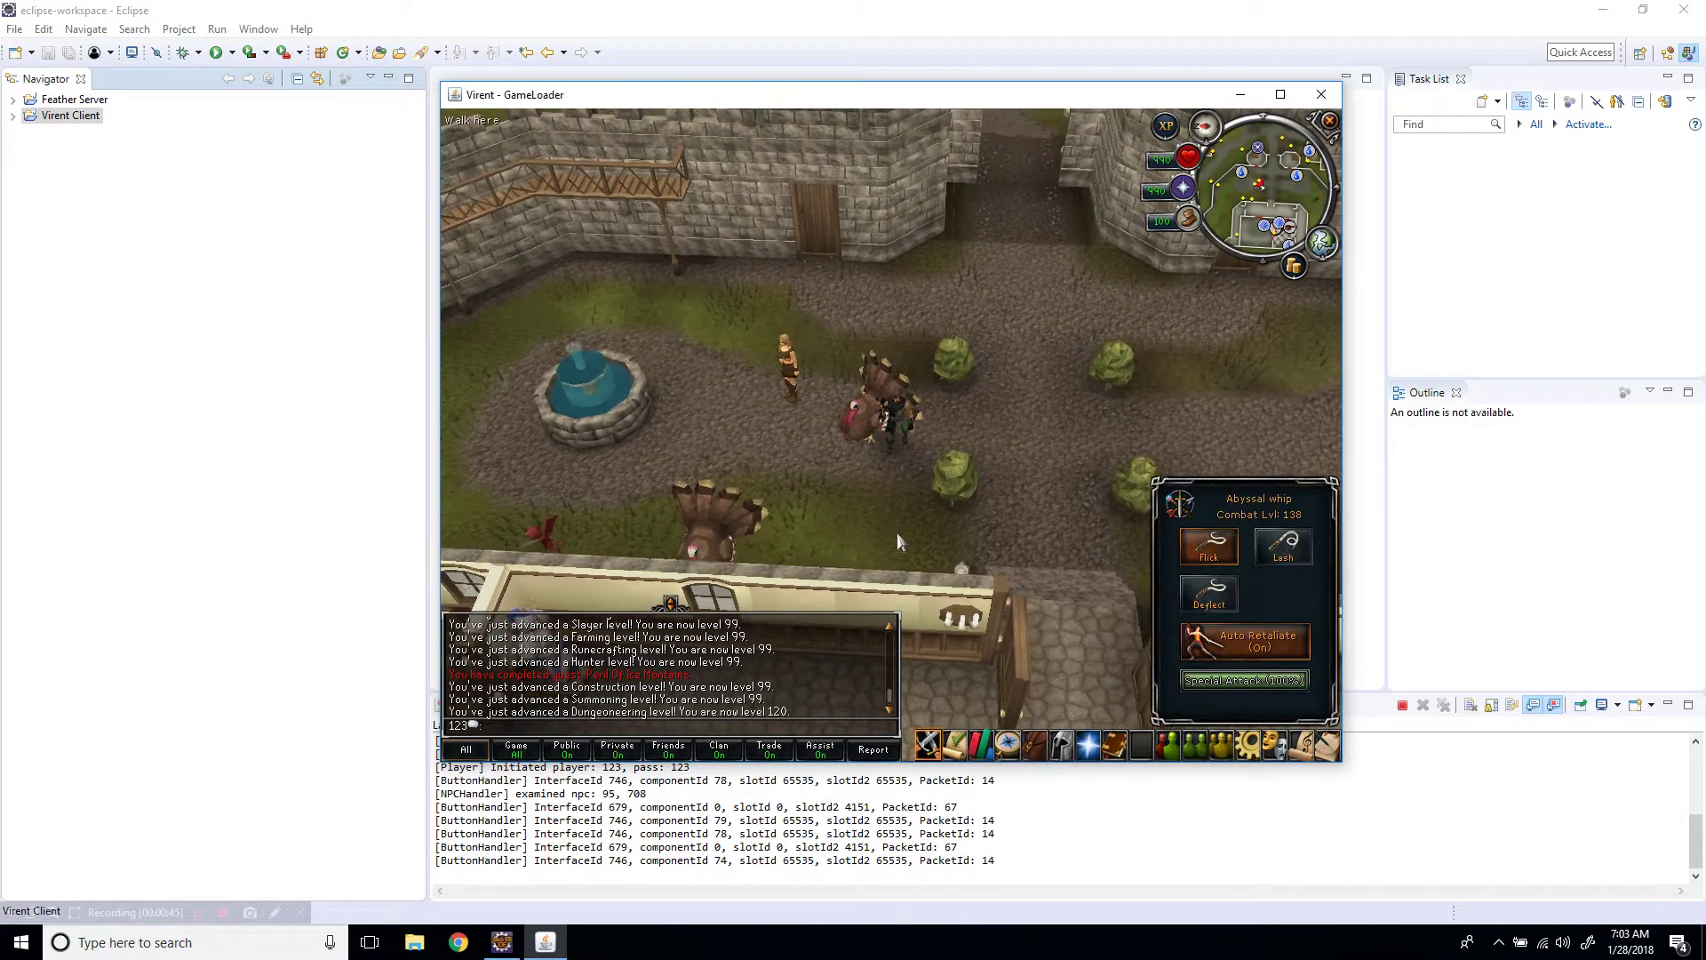
pyautogui.click(1287, 544)
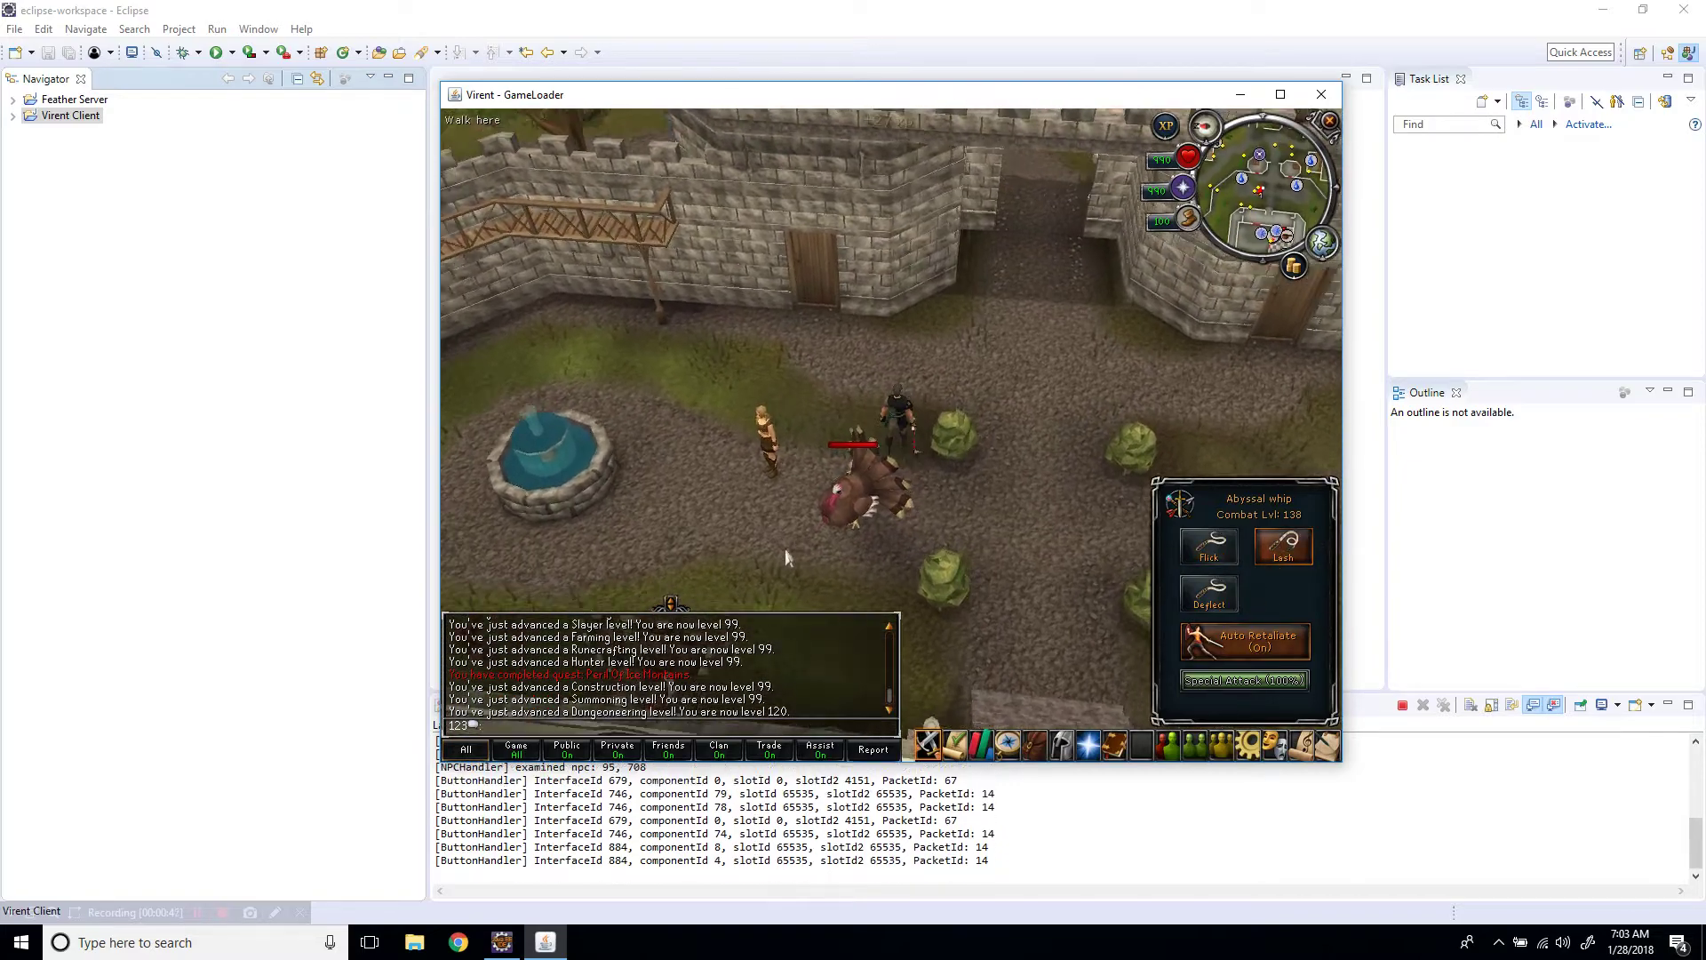
pyautogui.press('Left')
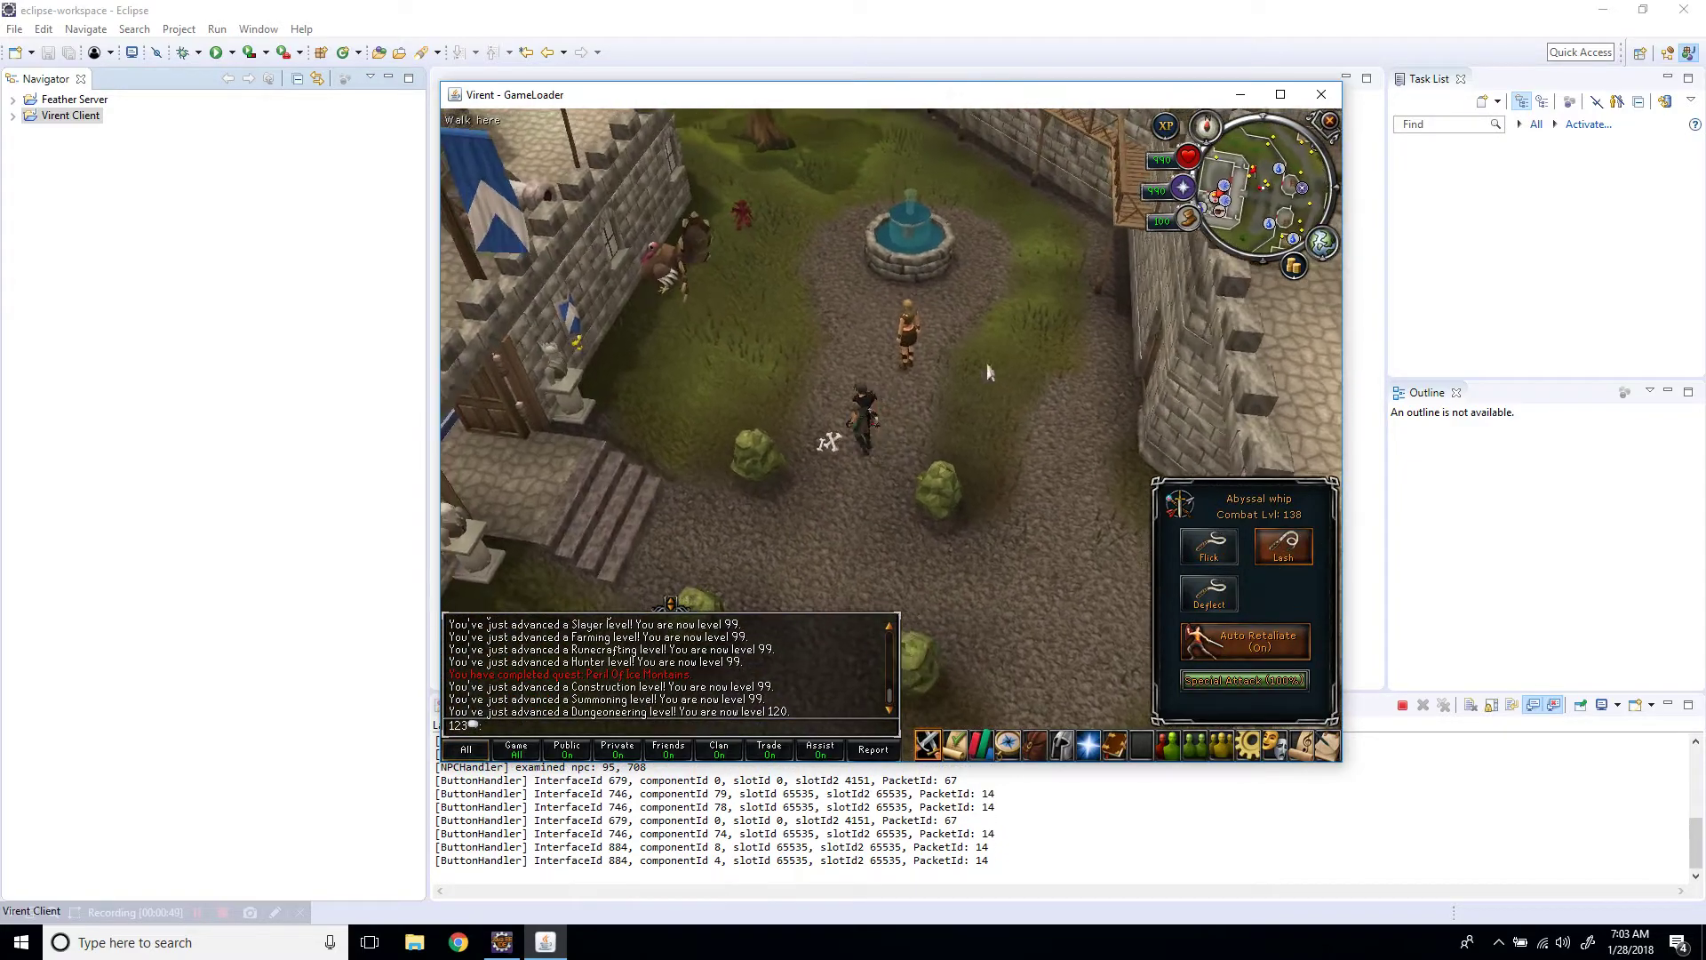
pyautogui.click(1182, 220)
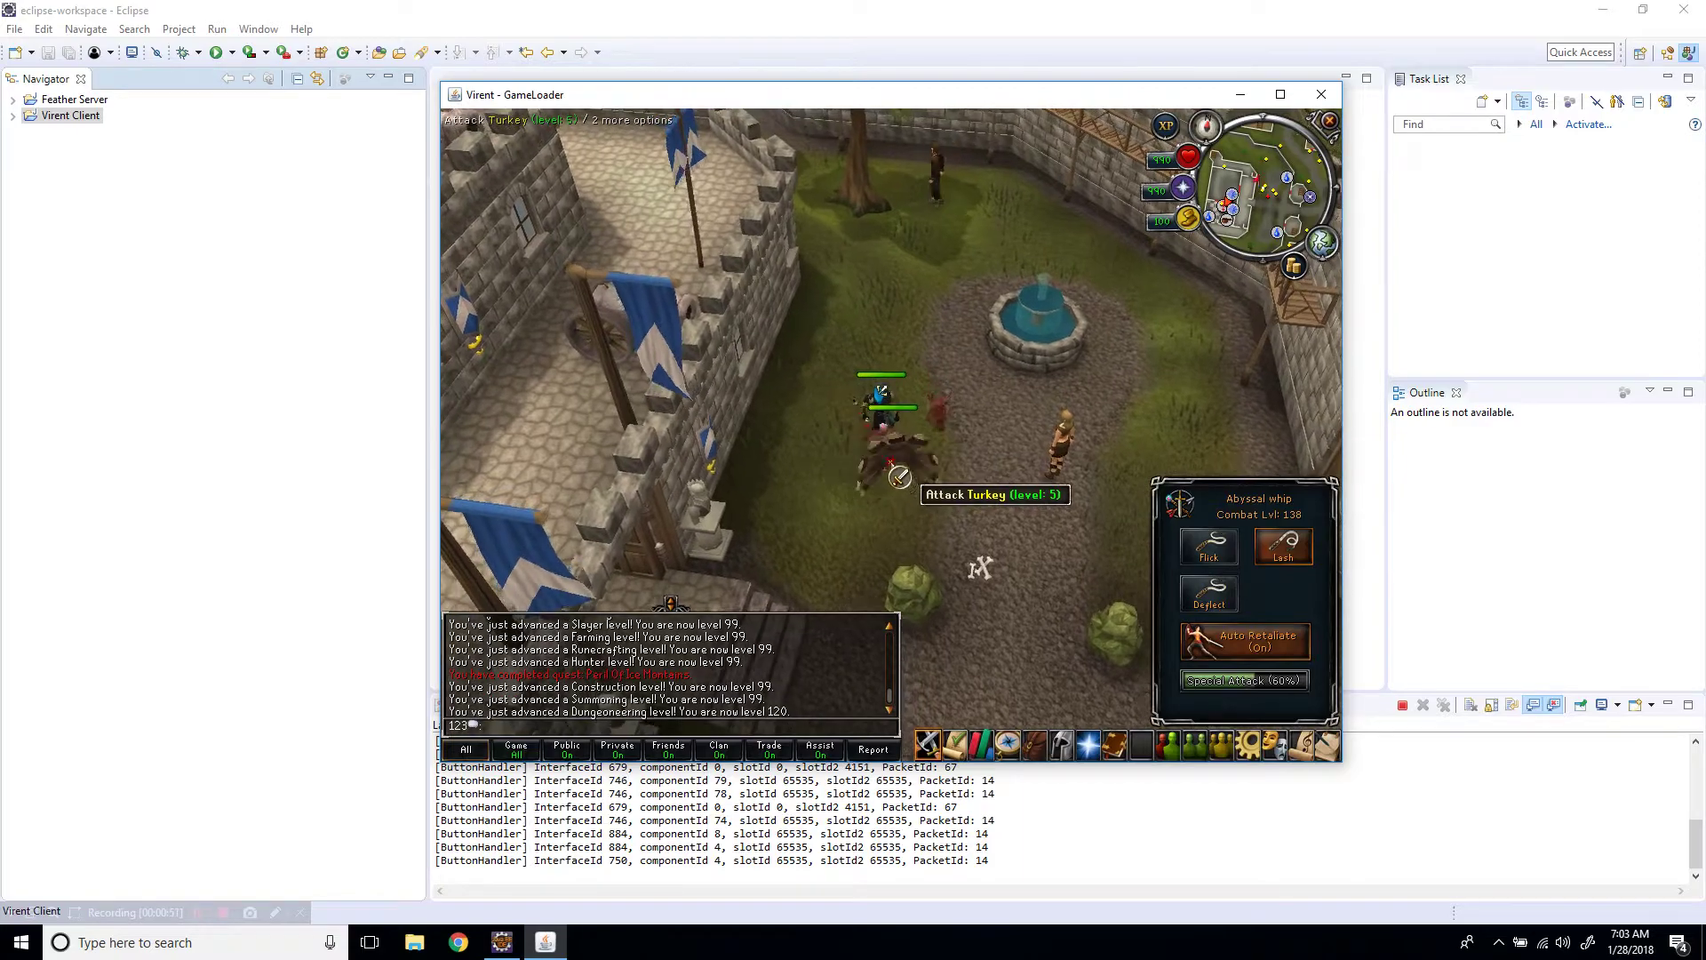
pyautogui.press('Left')
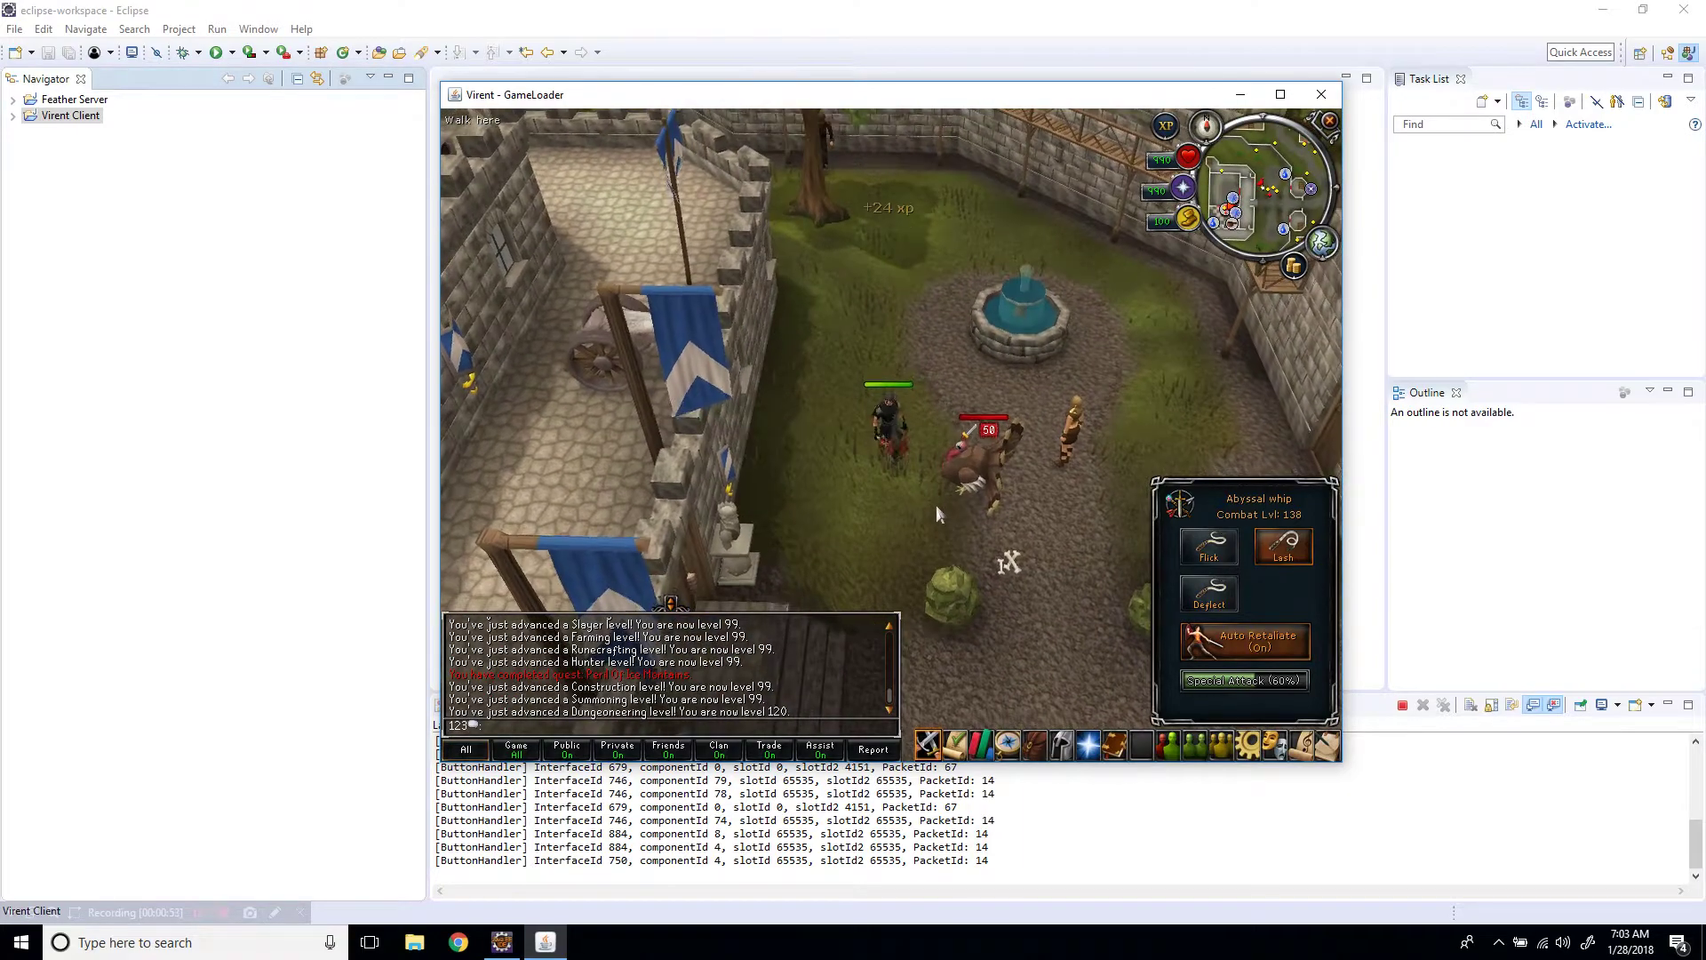
pyautogui.press('F1')
pyautogui.press('Right')
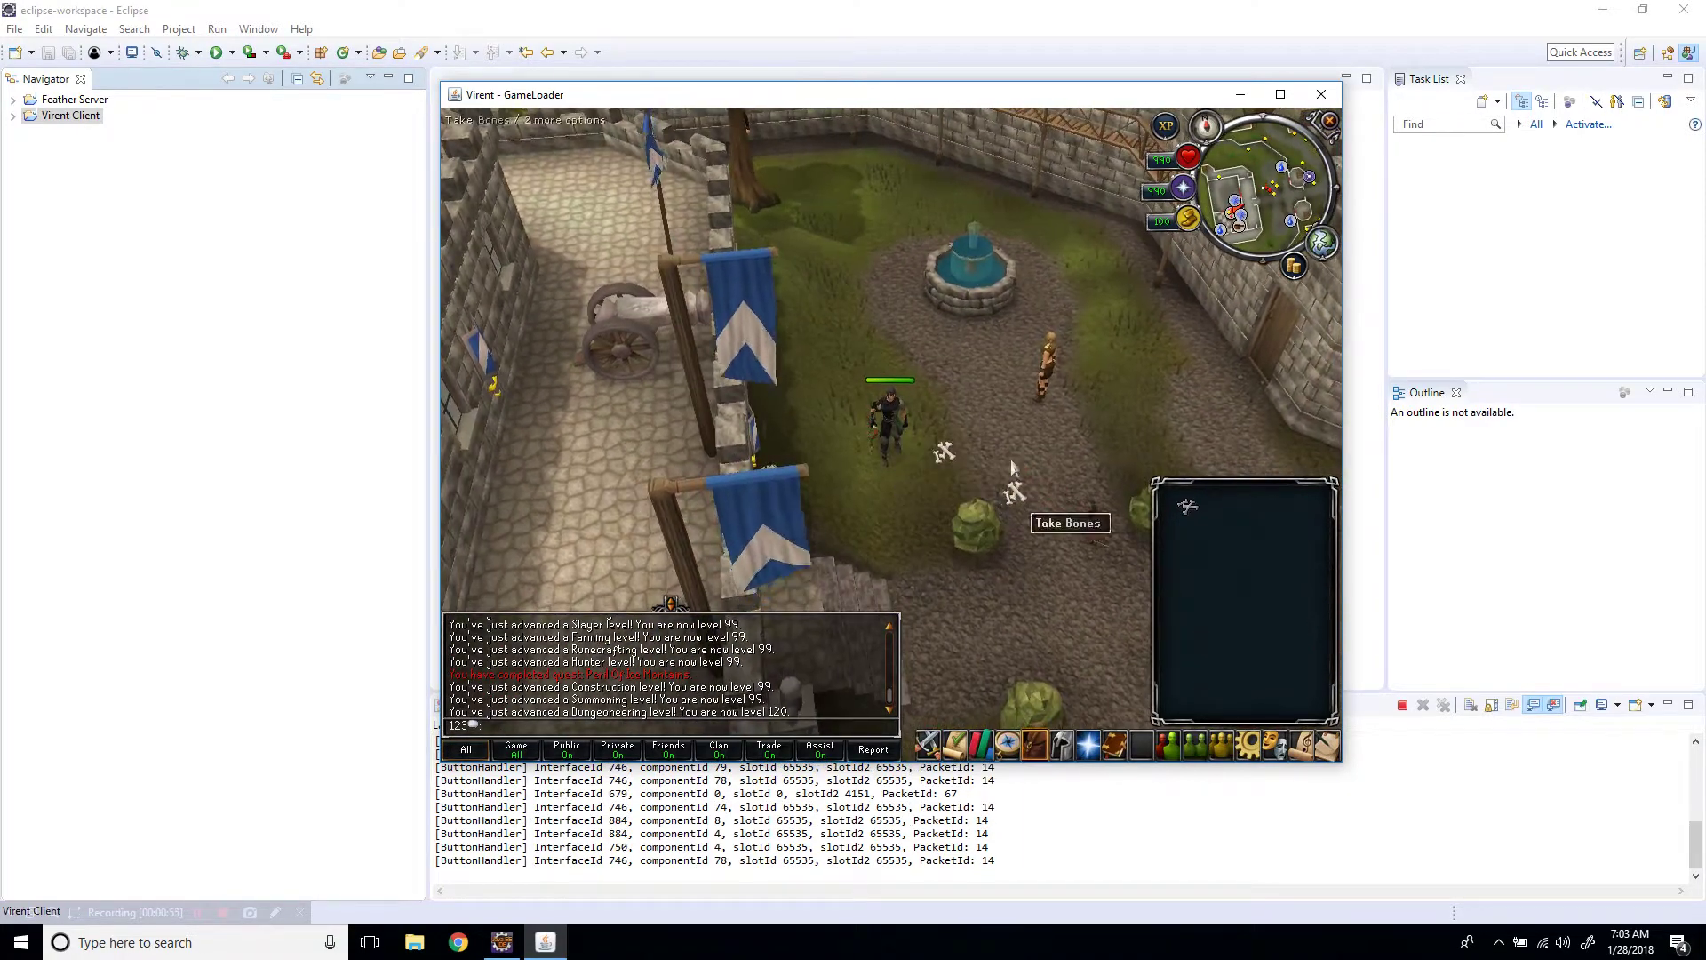
# Pick up the dropped bones, then show the Windows desktop
pyautogui.click(957, 464)
pyautogui.press('Right')
pyautogui.click(958, 471)
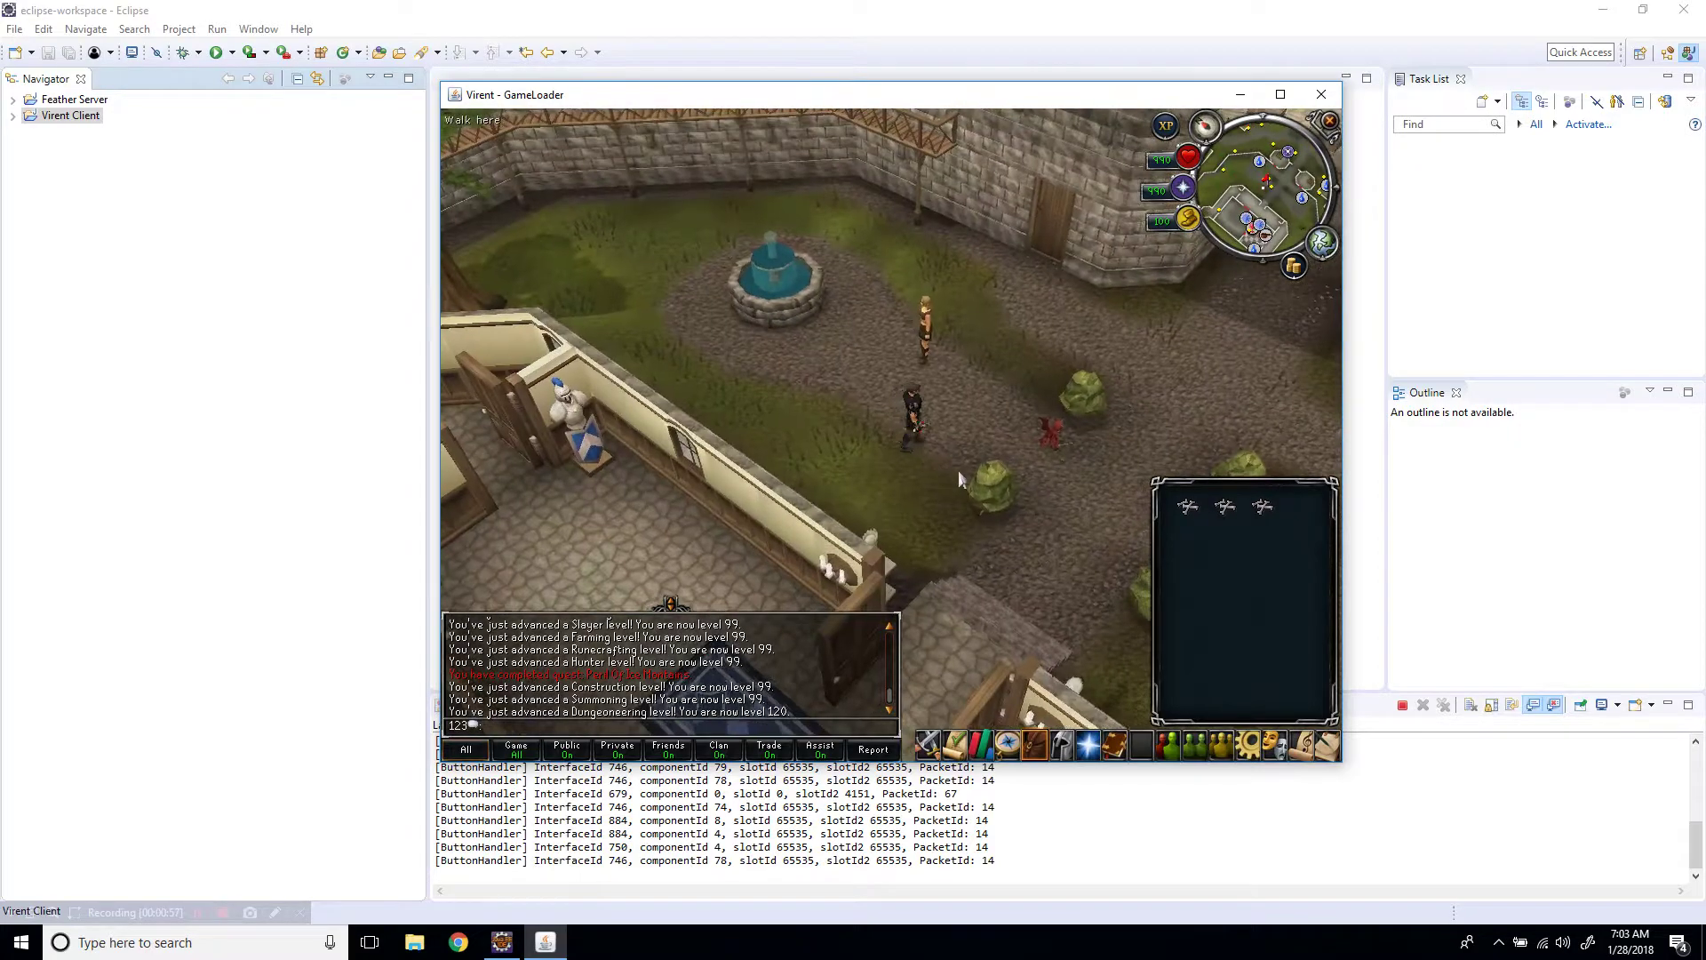
pyautogui.press('Left')
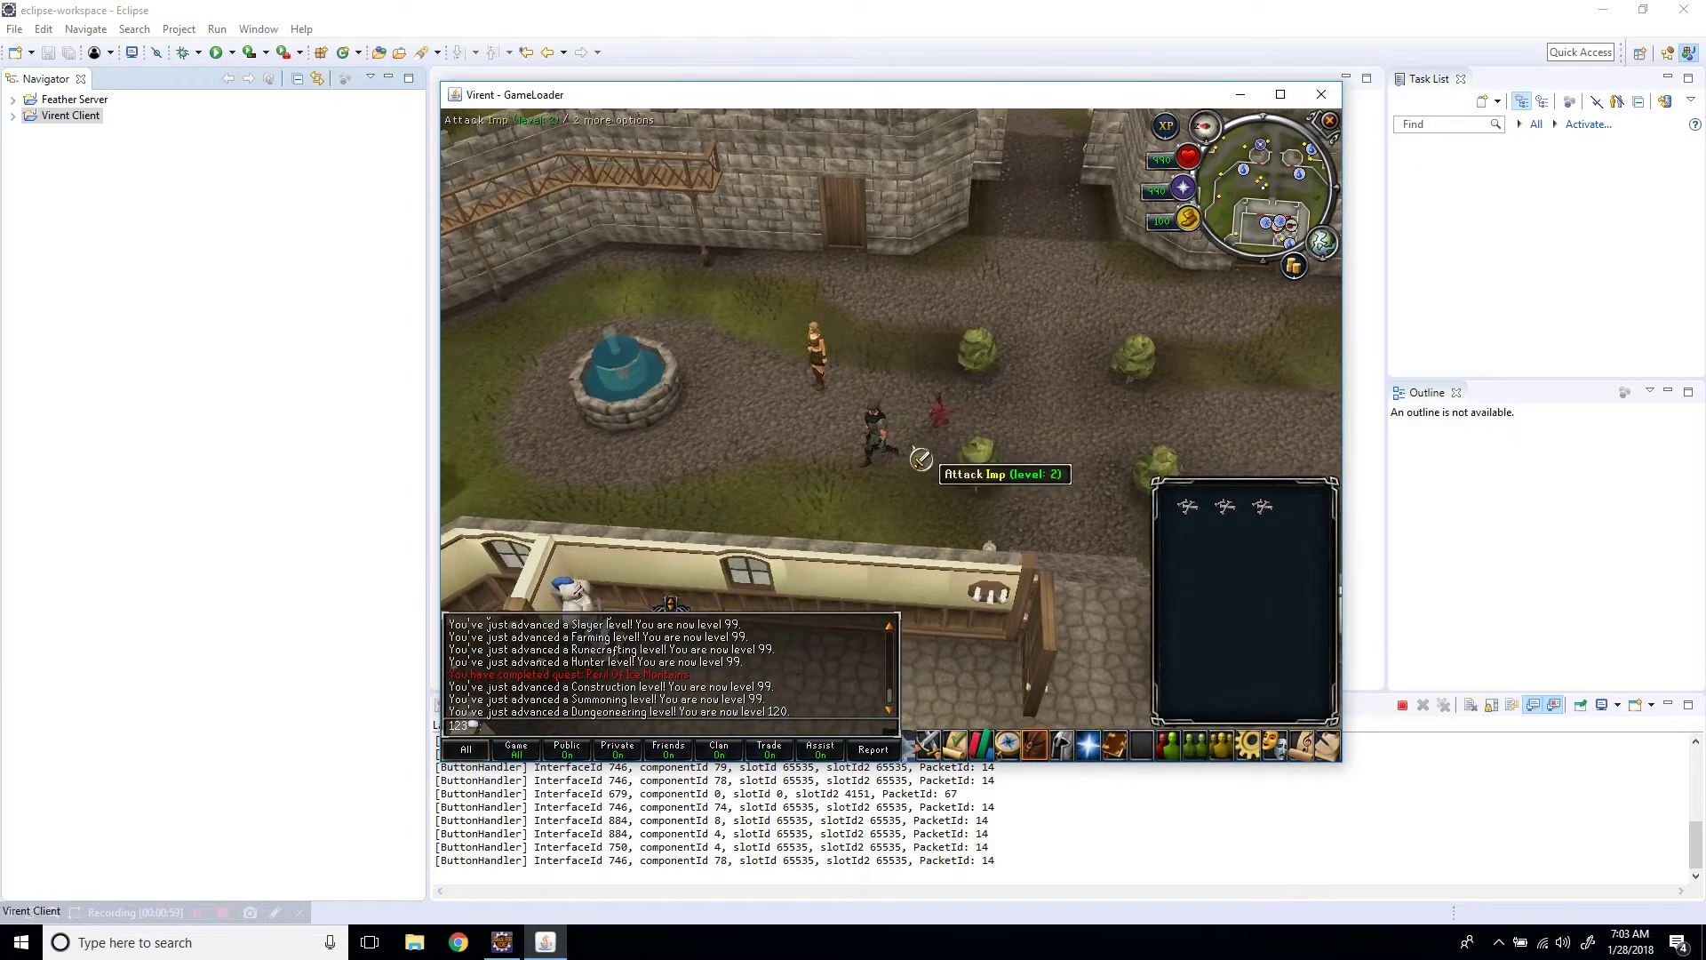
pyautogui.press('super+d')
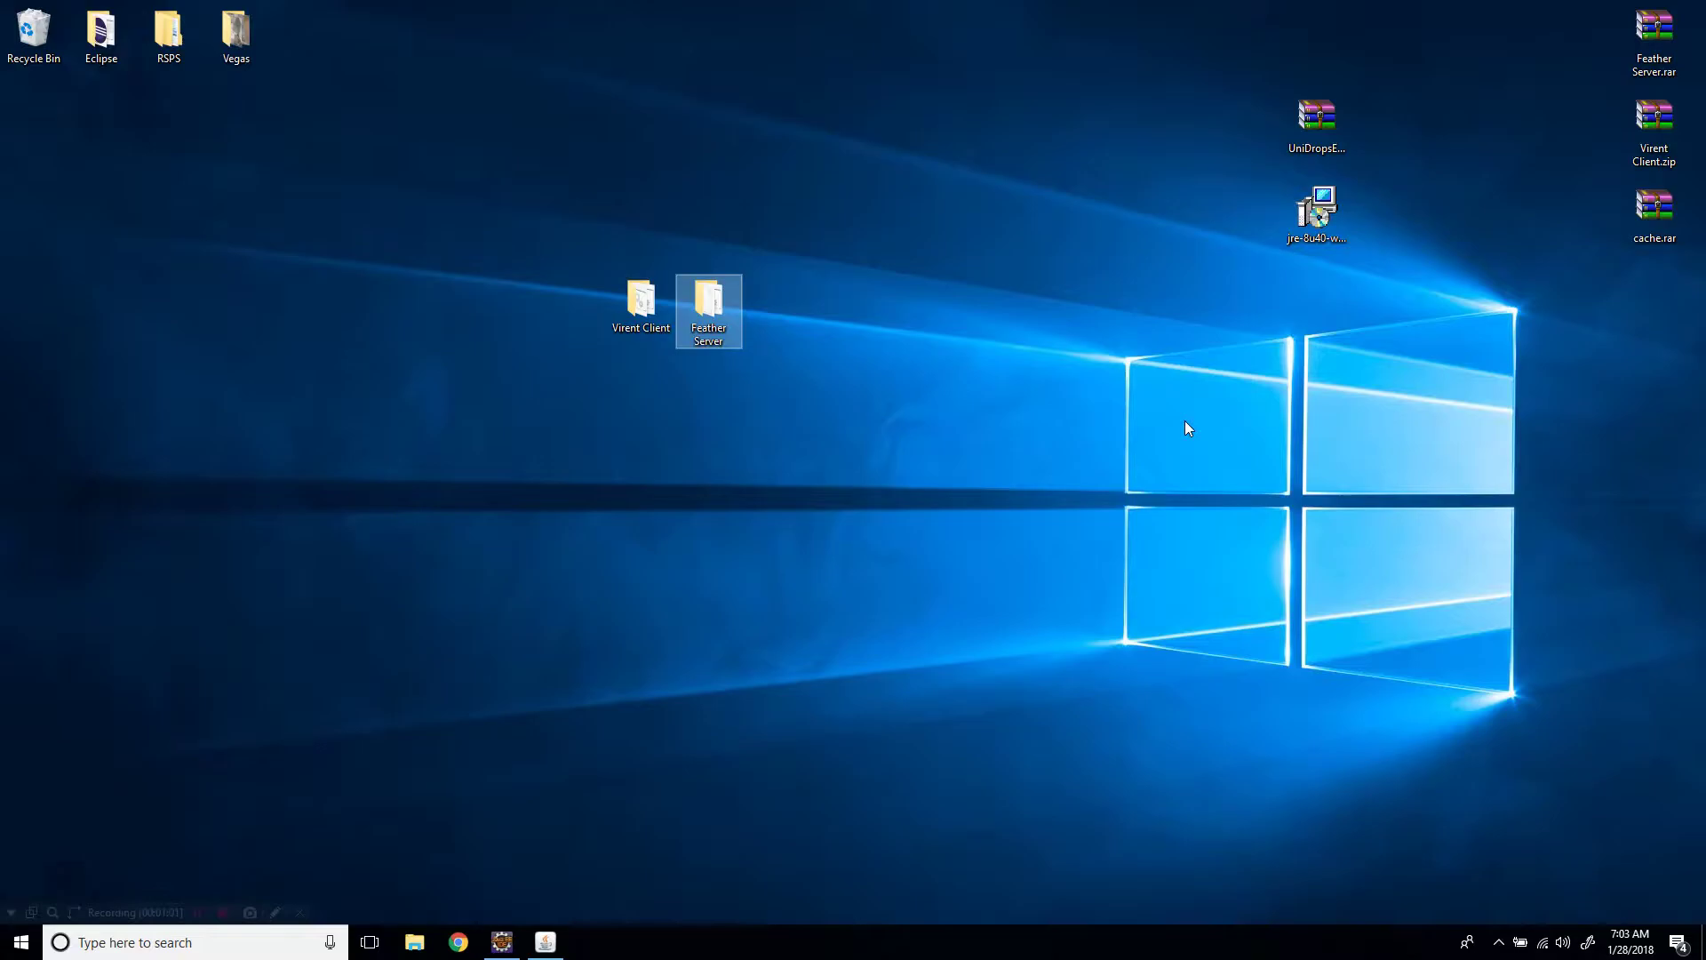
# Rearrange the Java installer and UniDropsEditor-release.zip icons on the desktop
pyautogui.click(1185, 421)
pyautogui.moveTo(1196, 318); pyautogui.dragTo(1238, 251)
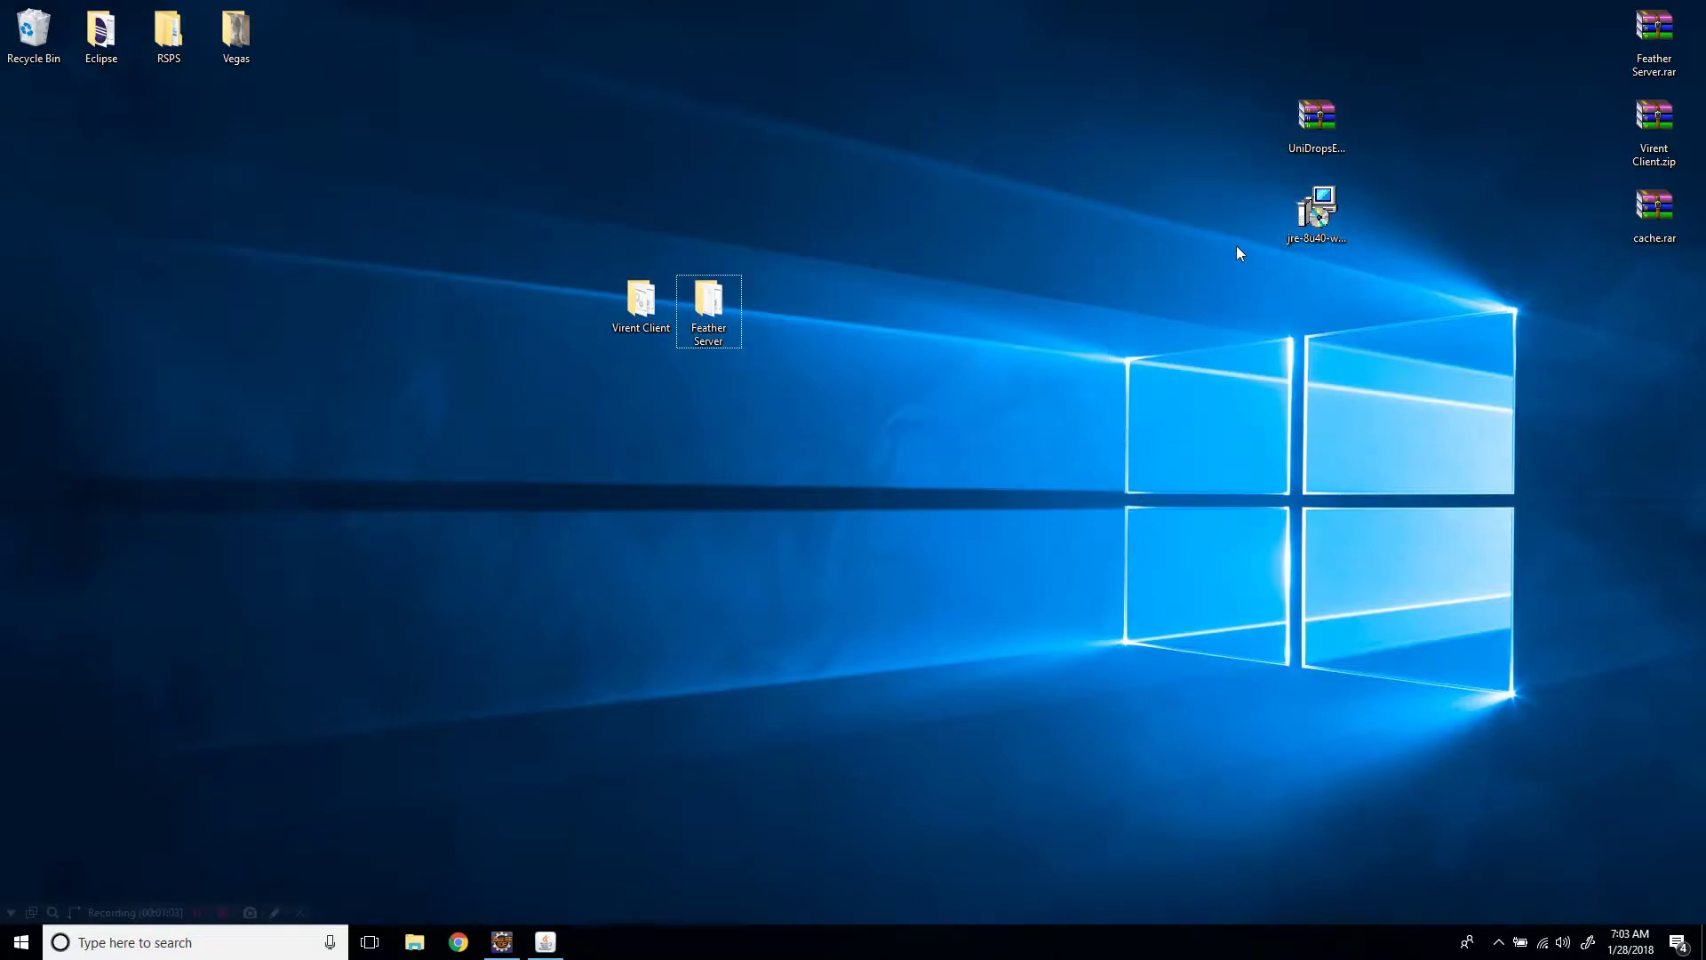
pyautogui.moveTo(1315, 212); pyautogui.dragTo(1383, 214)
pyautogui.moveTo(1307, 147); pyautogui.dragTo(1106, 233)
# Extract unidrops-nj from UniDropsEditor-release.zip onto the desktop and close WinRAR
pyautogui.doubleClick(1116, 242)
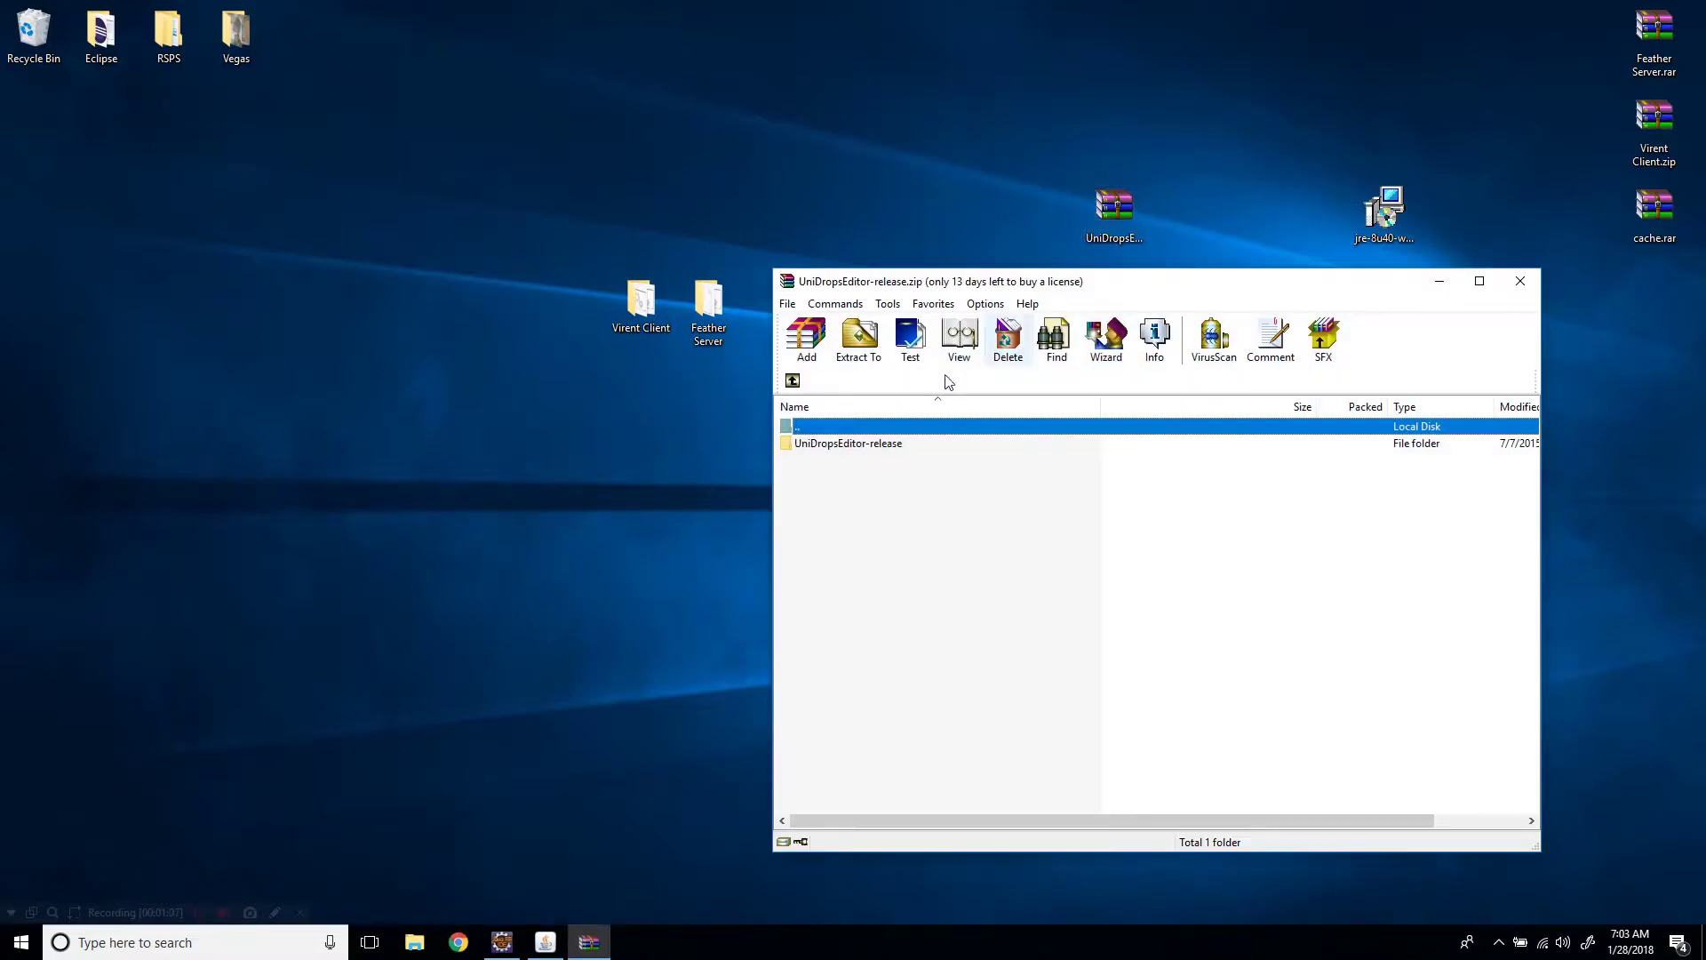
pyautogui.doubleClick(863, 447)
pyautogui.doubleClick(842, 459)
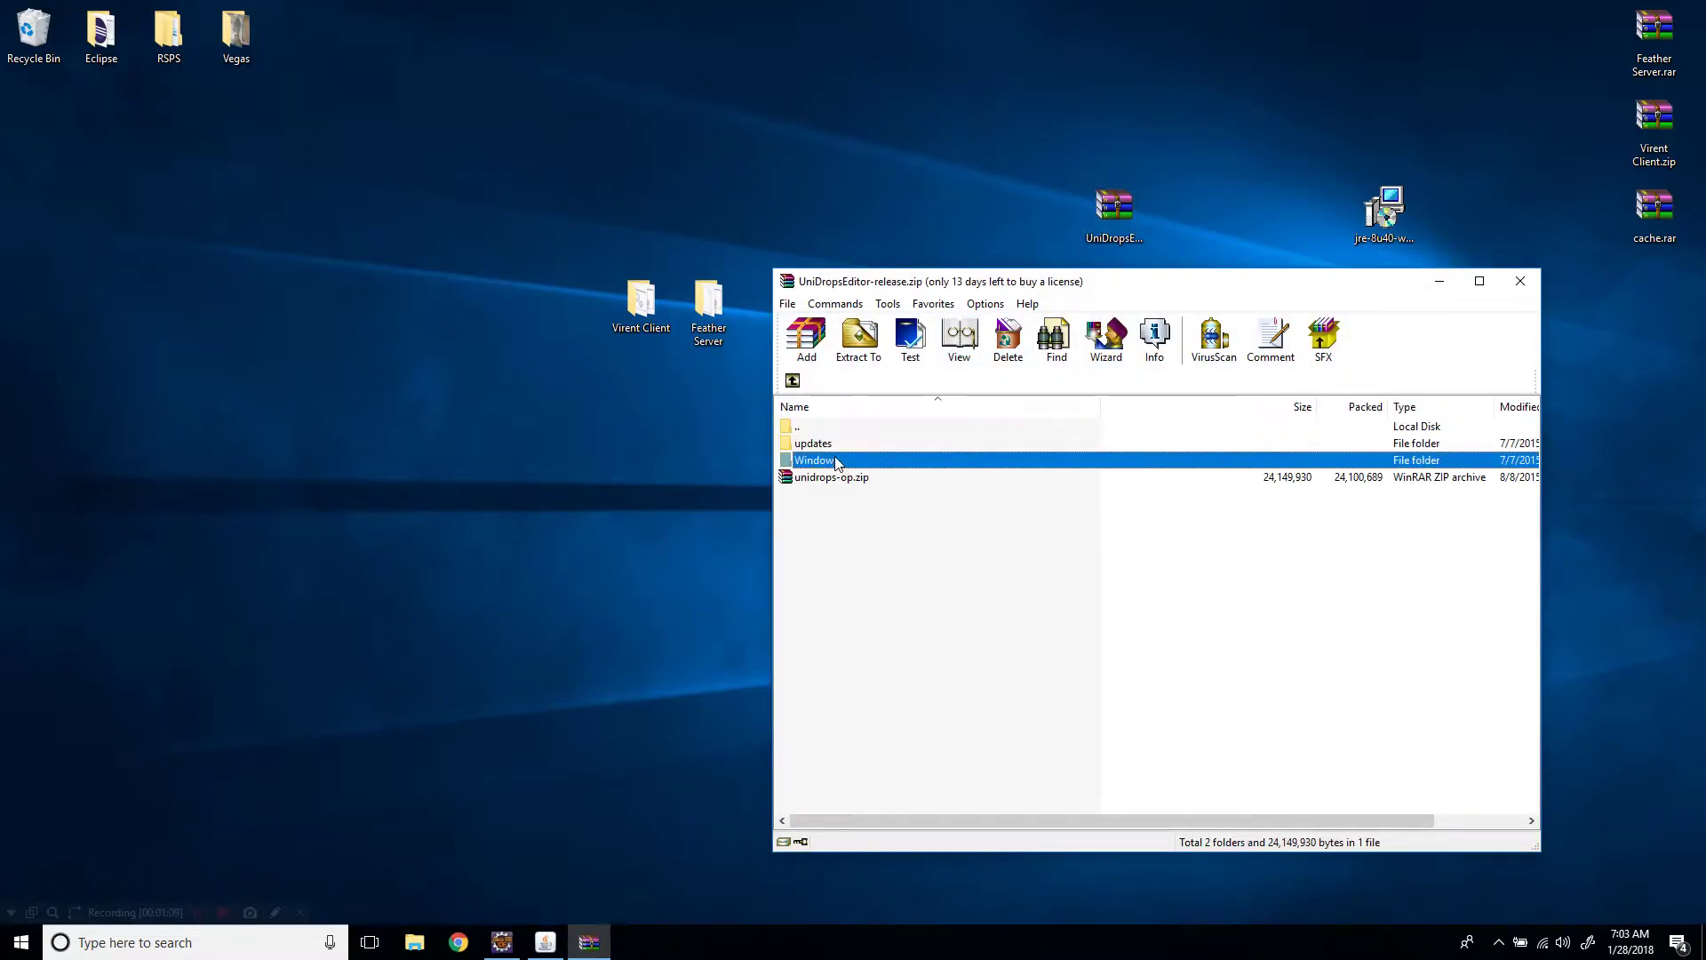
pyautogui.doubleClick(823, 444)
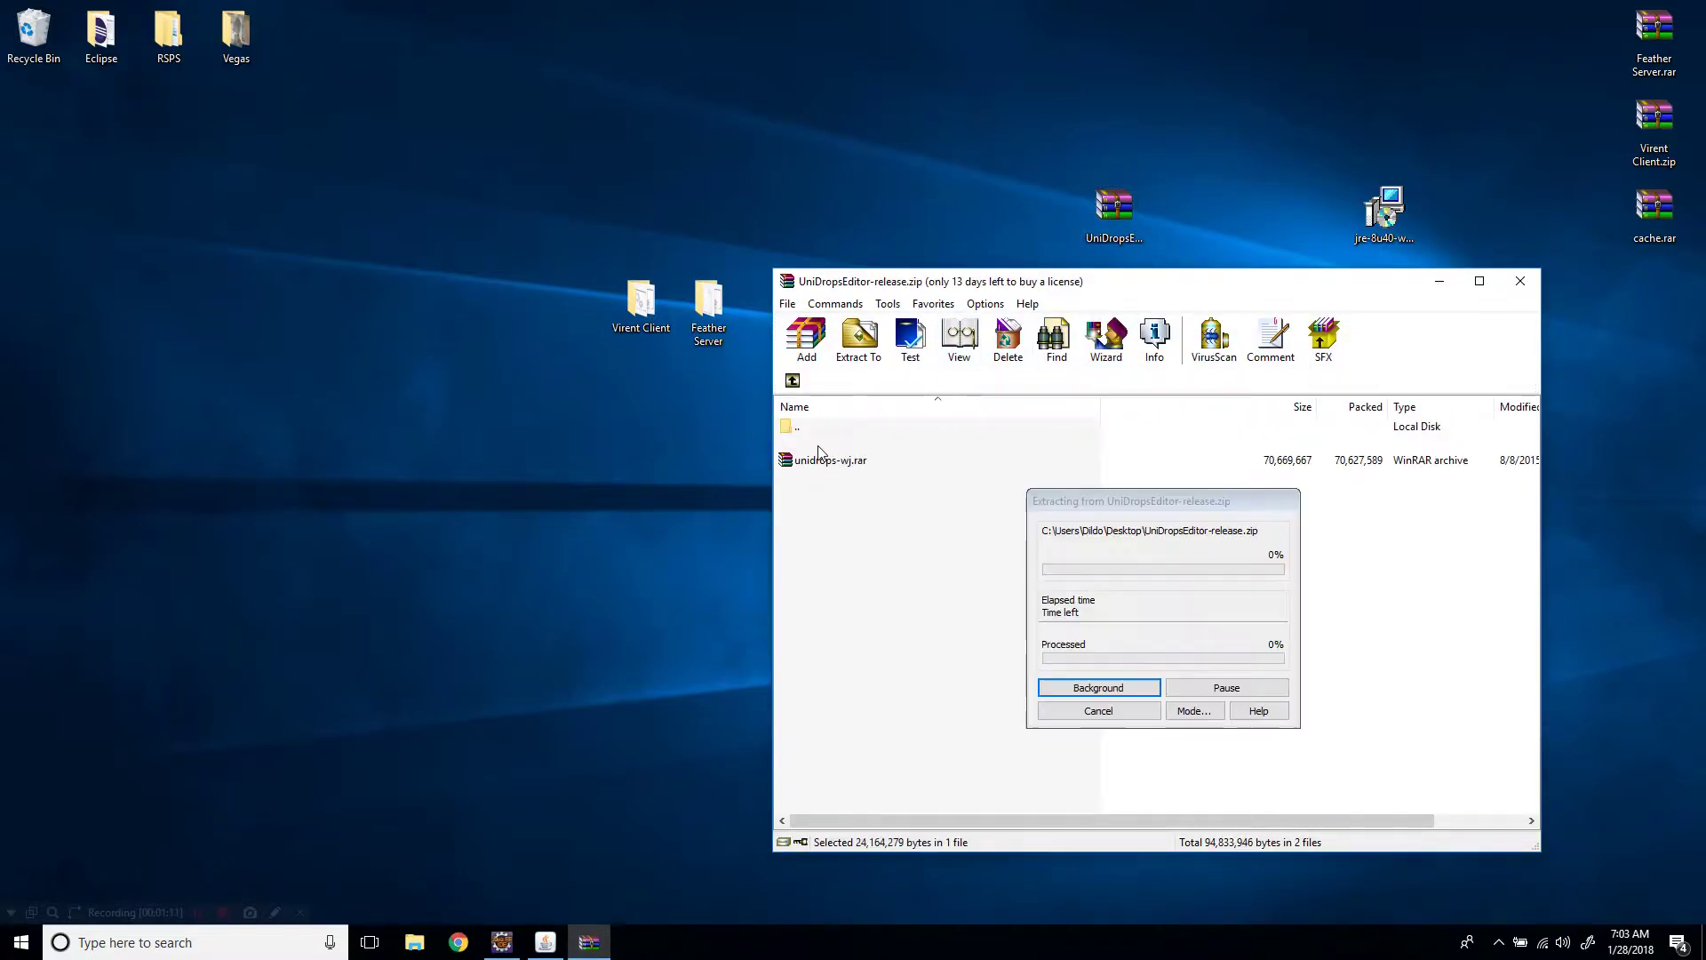
pyautogui.moveTo(817, 444); pyautogui.dragTo(693, 494)
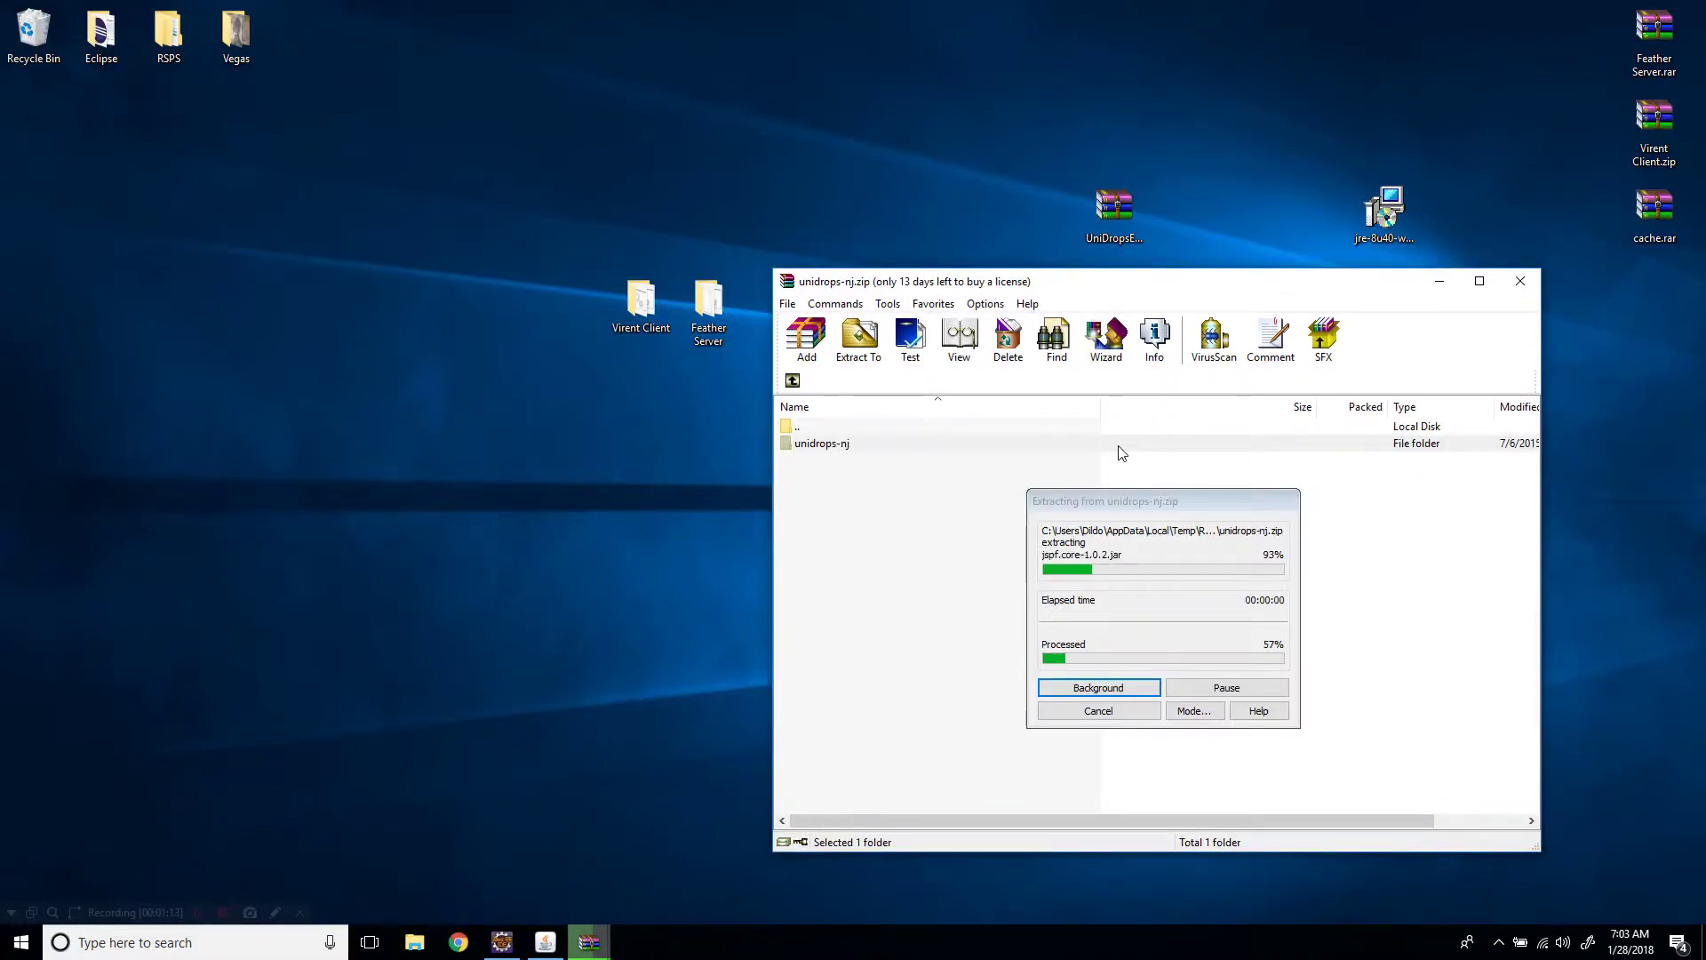
pyautogui.click(1510, 292)
# Place the unidrops-nj folder beside the editor archive and reposition the Java installer icon
pyautogui.moveTo(709, 481); pyautogui.dragTo(1113, 393)
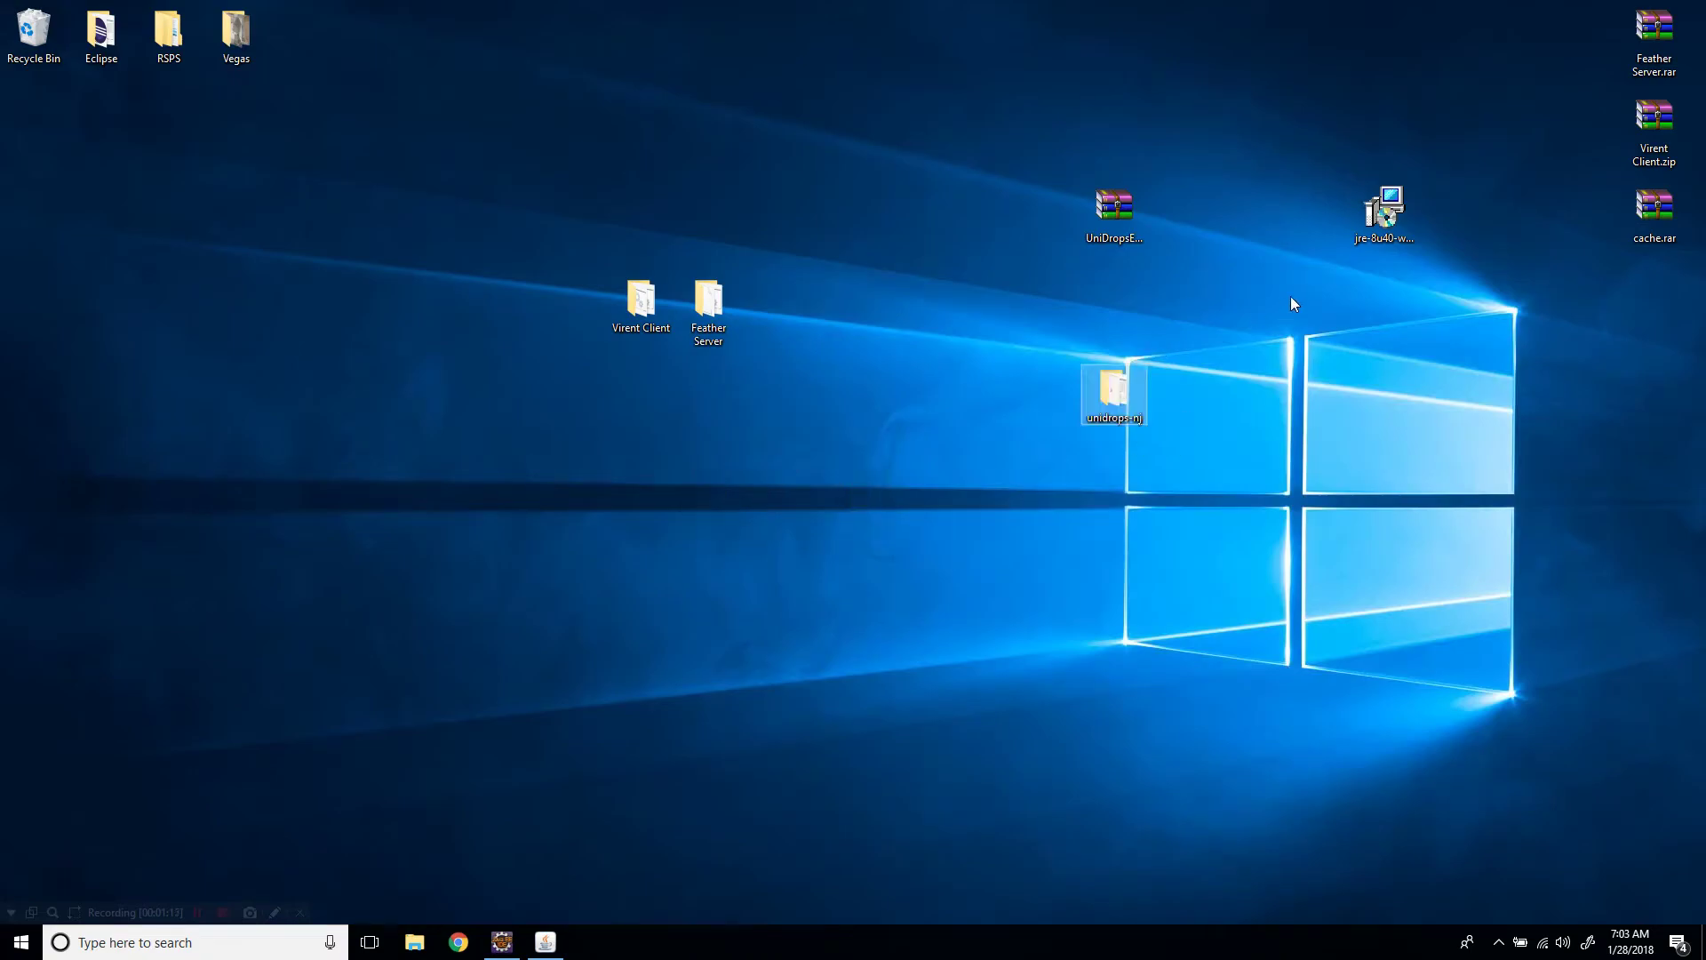
pyautogui.click(1377, 222)
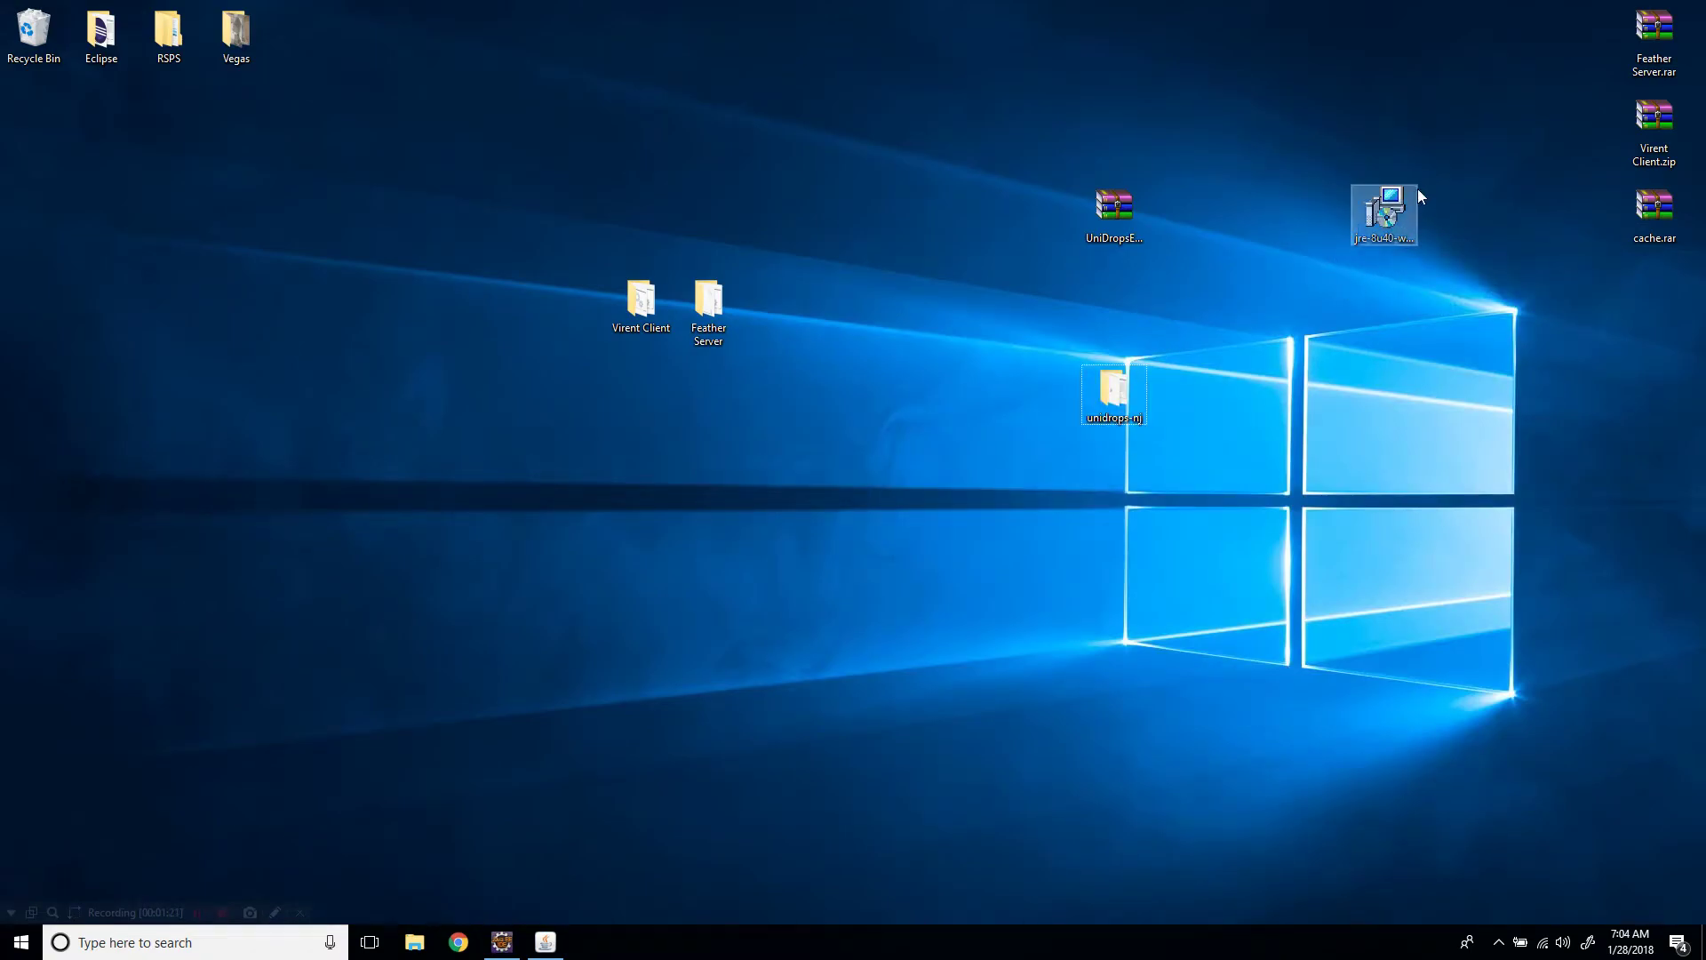
pyautogui.moveTo(1165, 342); pyautogui.dragTo(1079, 480)
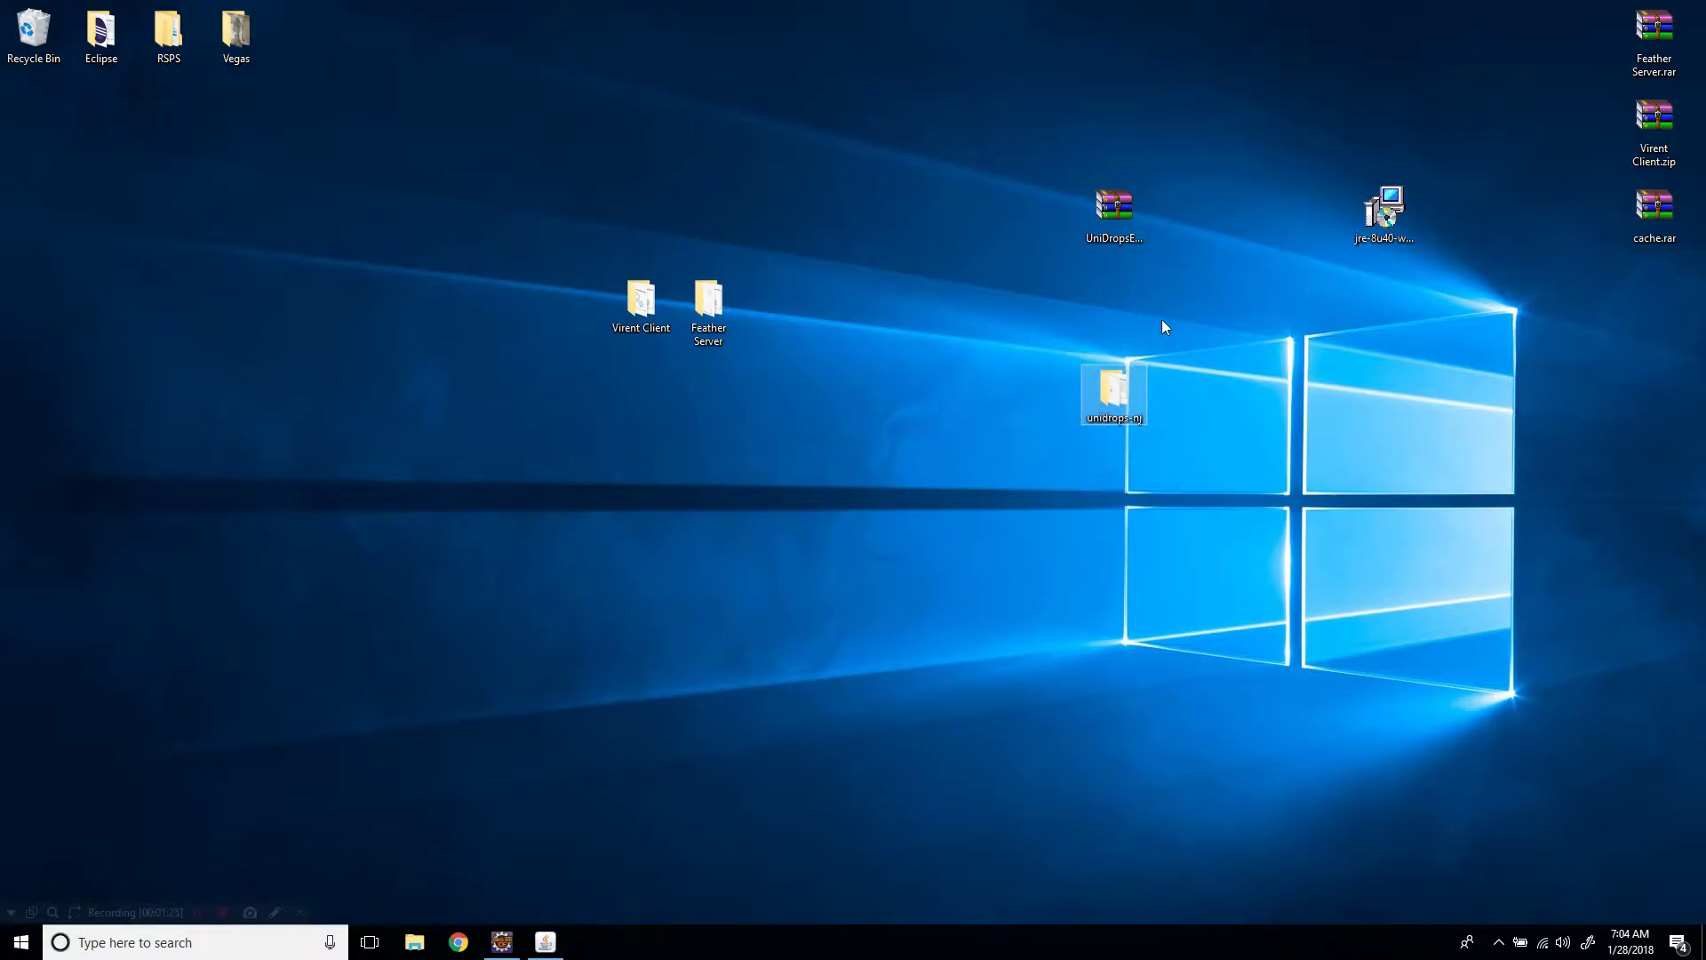
pyautogui.click(1383, 209)
pyautogui.moveTo(1378, 218); pyautogui.dragTo(1333, 249)
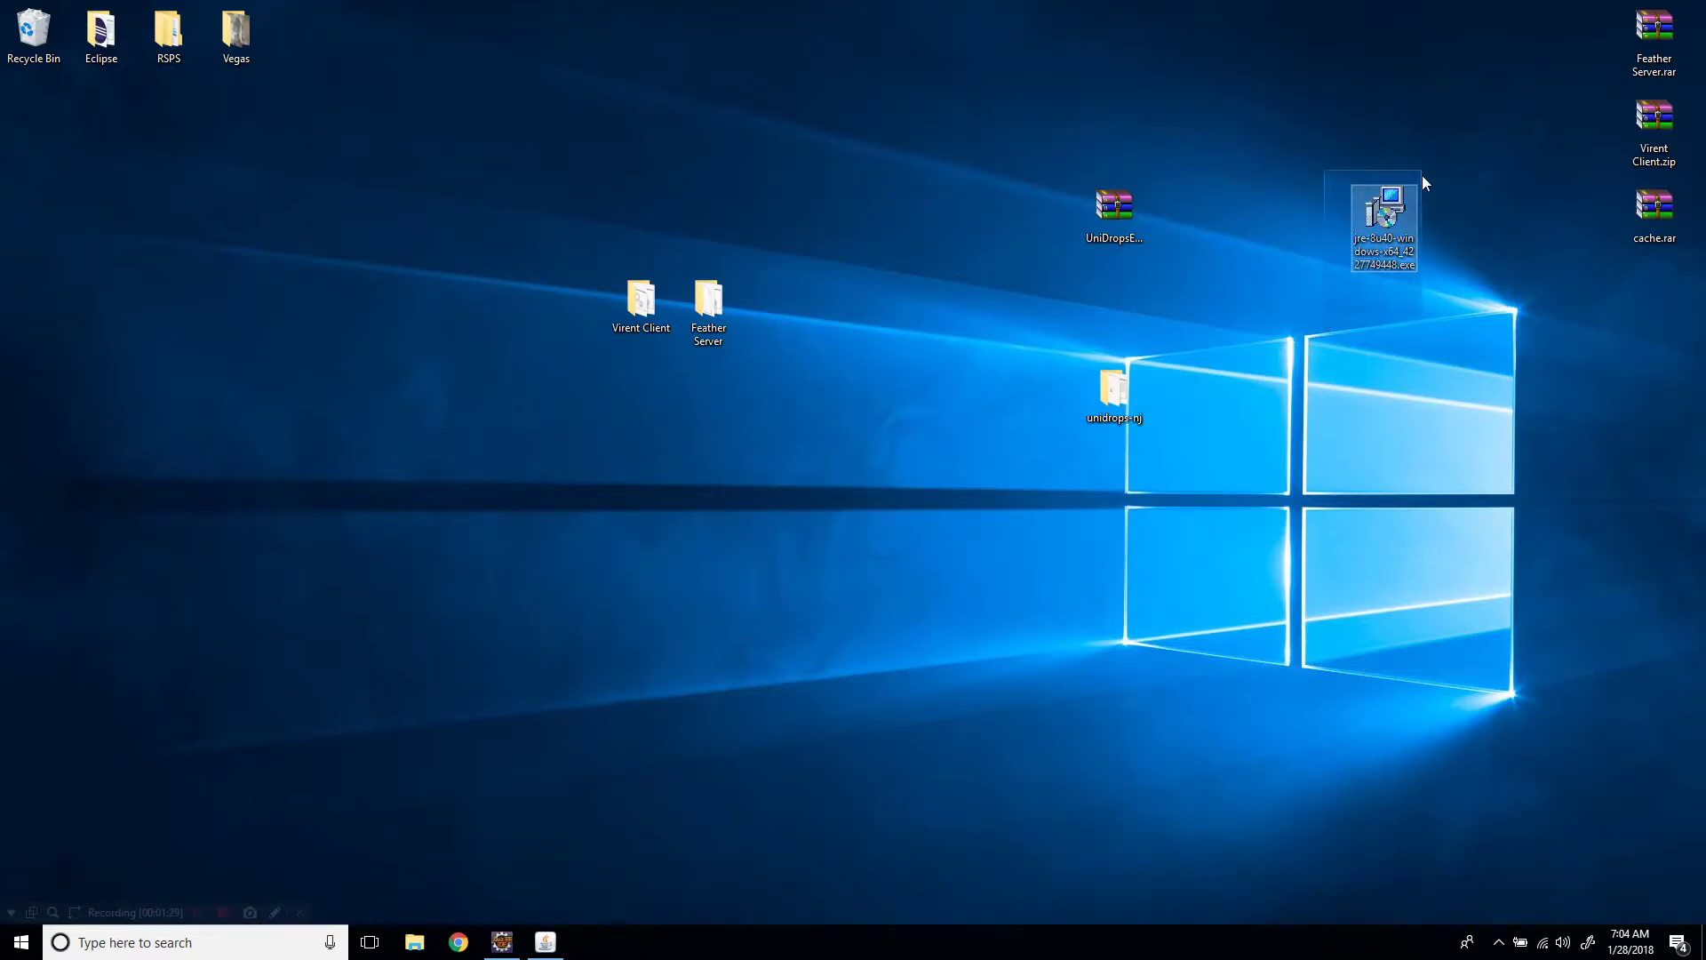
pyautogui.moveTo(1339, 293)
pyautogui.mouseDown()
pyautogui.moveTo(1443, 119)
pyautogui.moveTo(1351, 286)
pyautogui.moveTo(1447, 146)
pyautogui.moveTo(1441, 159)
pyautogui.moveTo(1335, 284)
pyautogui.mouseUp()
pyautogui.moveTo(1440, 165); pyautogui.dragTo(1369, 255)
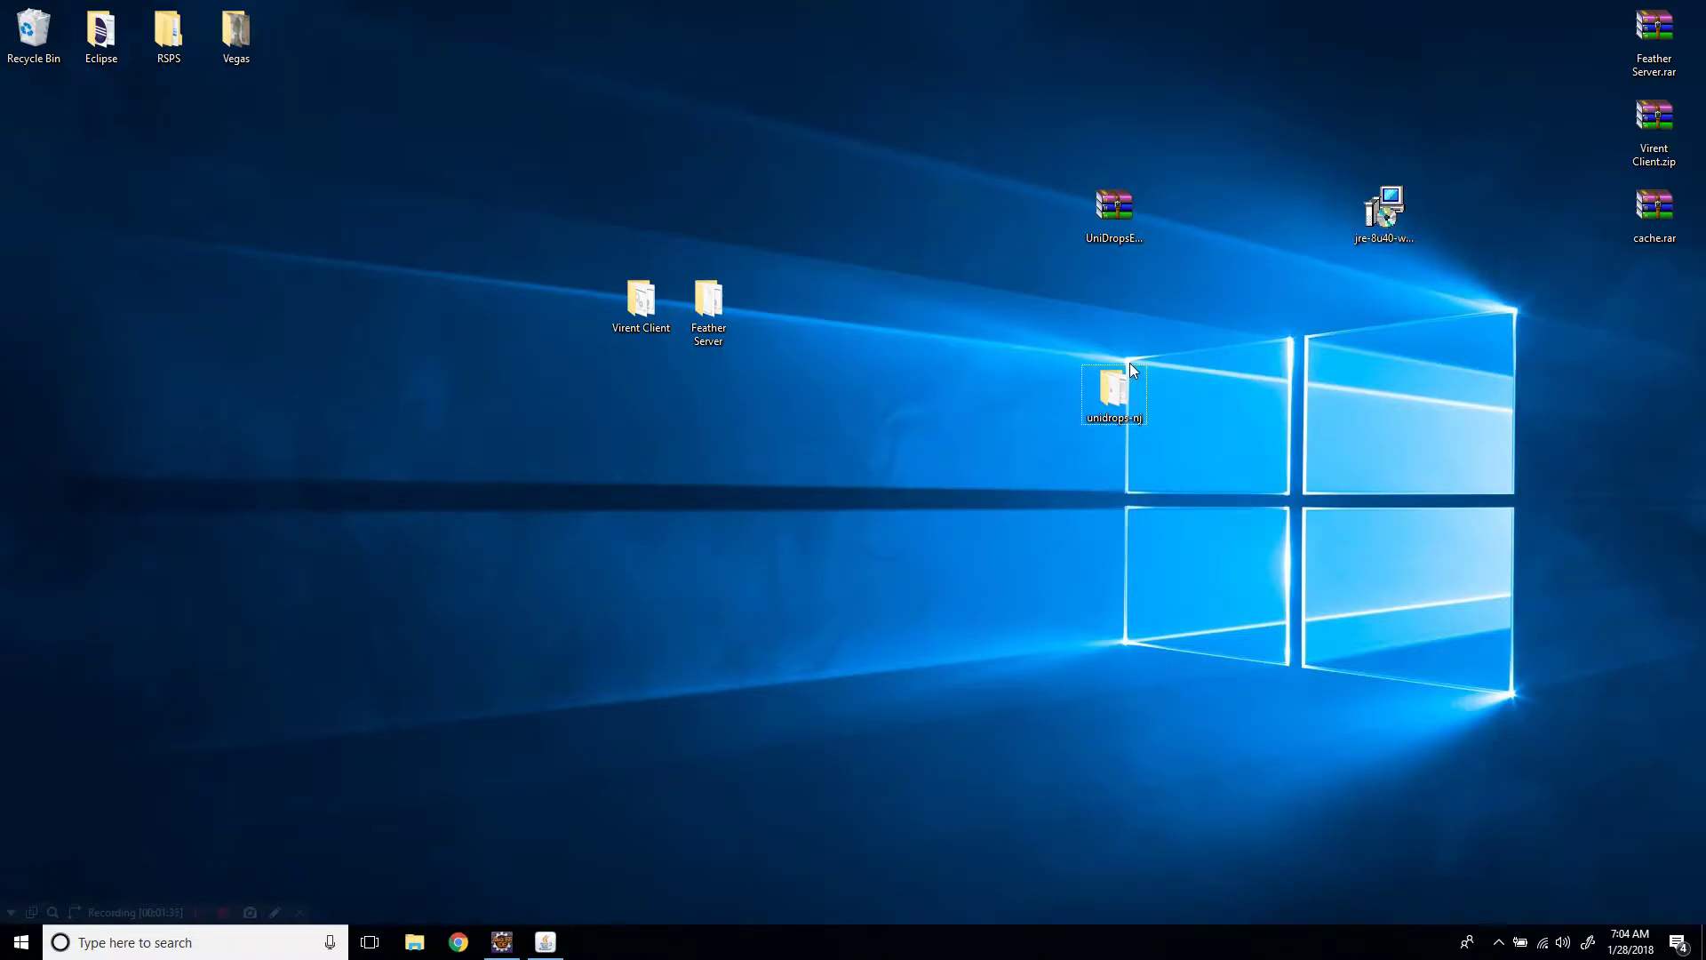
# Start renaming the unidrops-nj folder from its context menu
pyautogui.moveTo(1129, 362); pyautogui.dragTo(1006, 408)
pyautogui.rightClick(1109, 405)
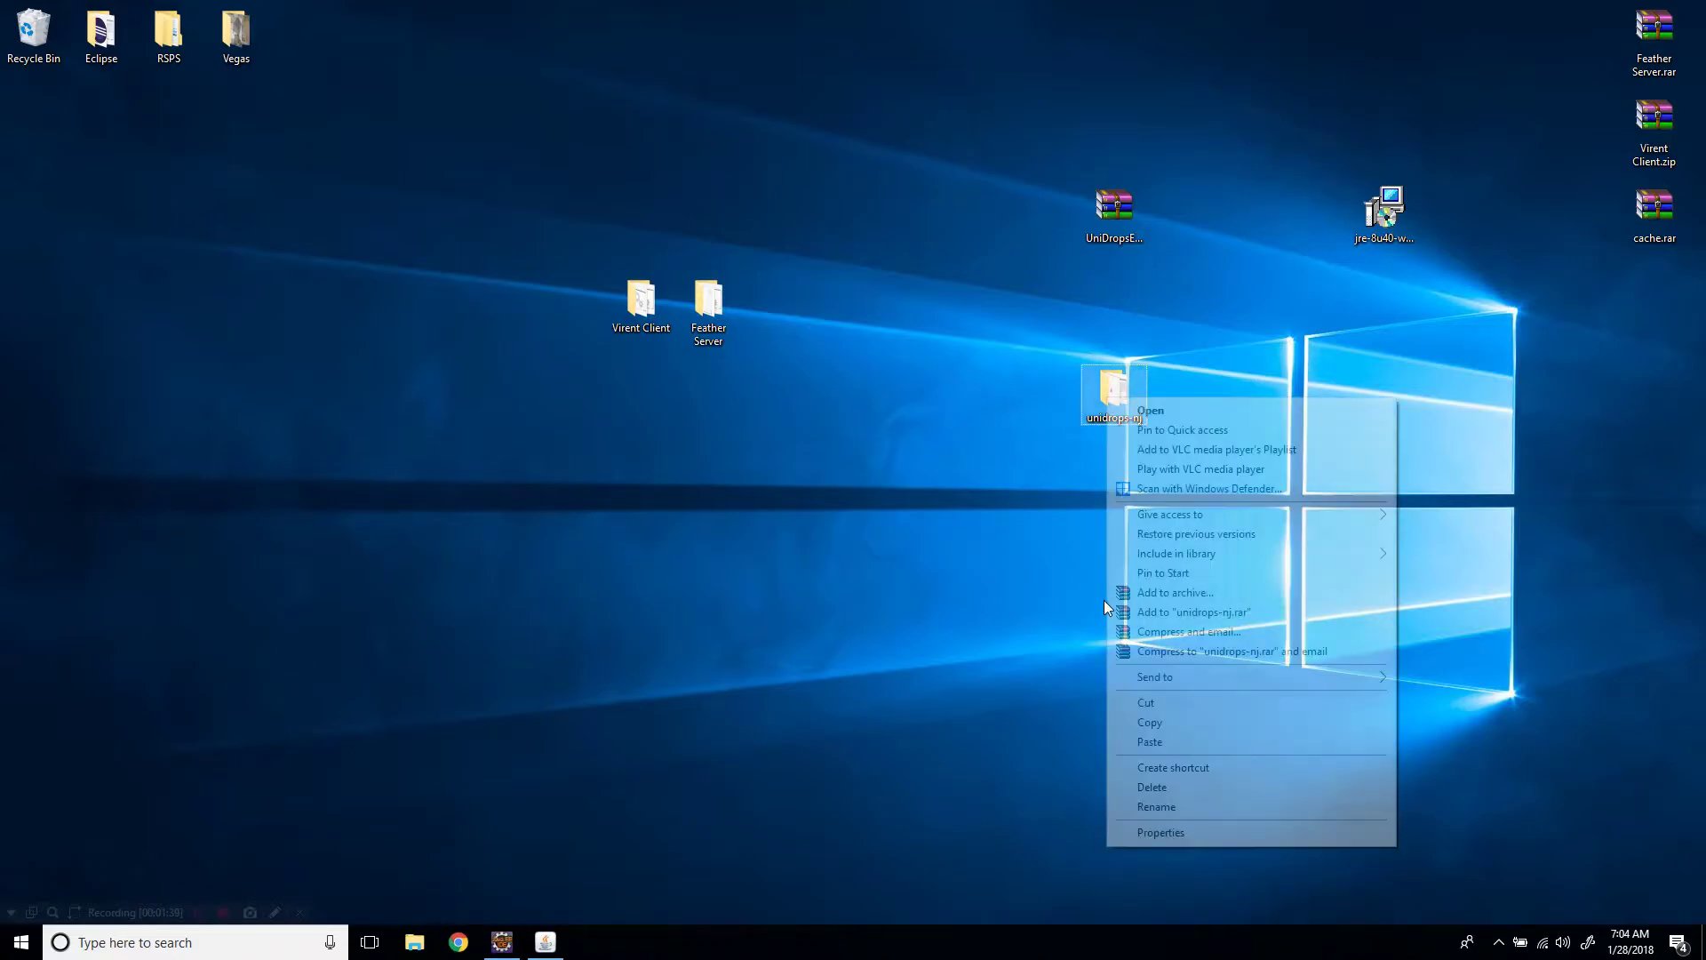
pyautogui.click(1144, 808)
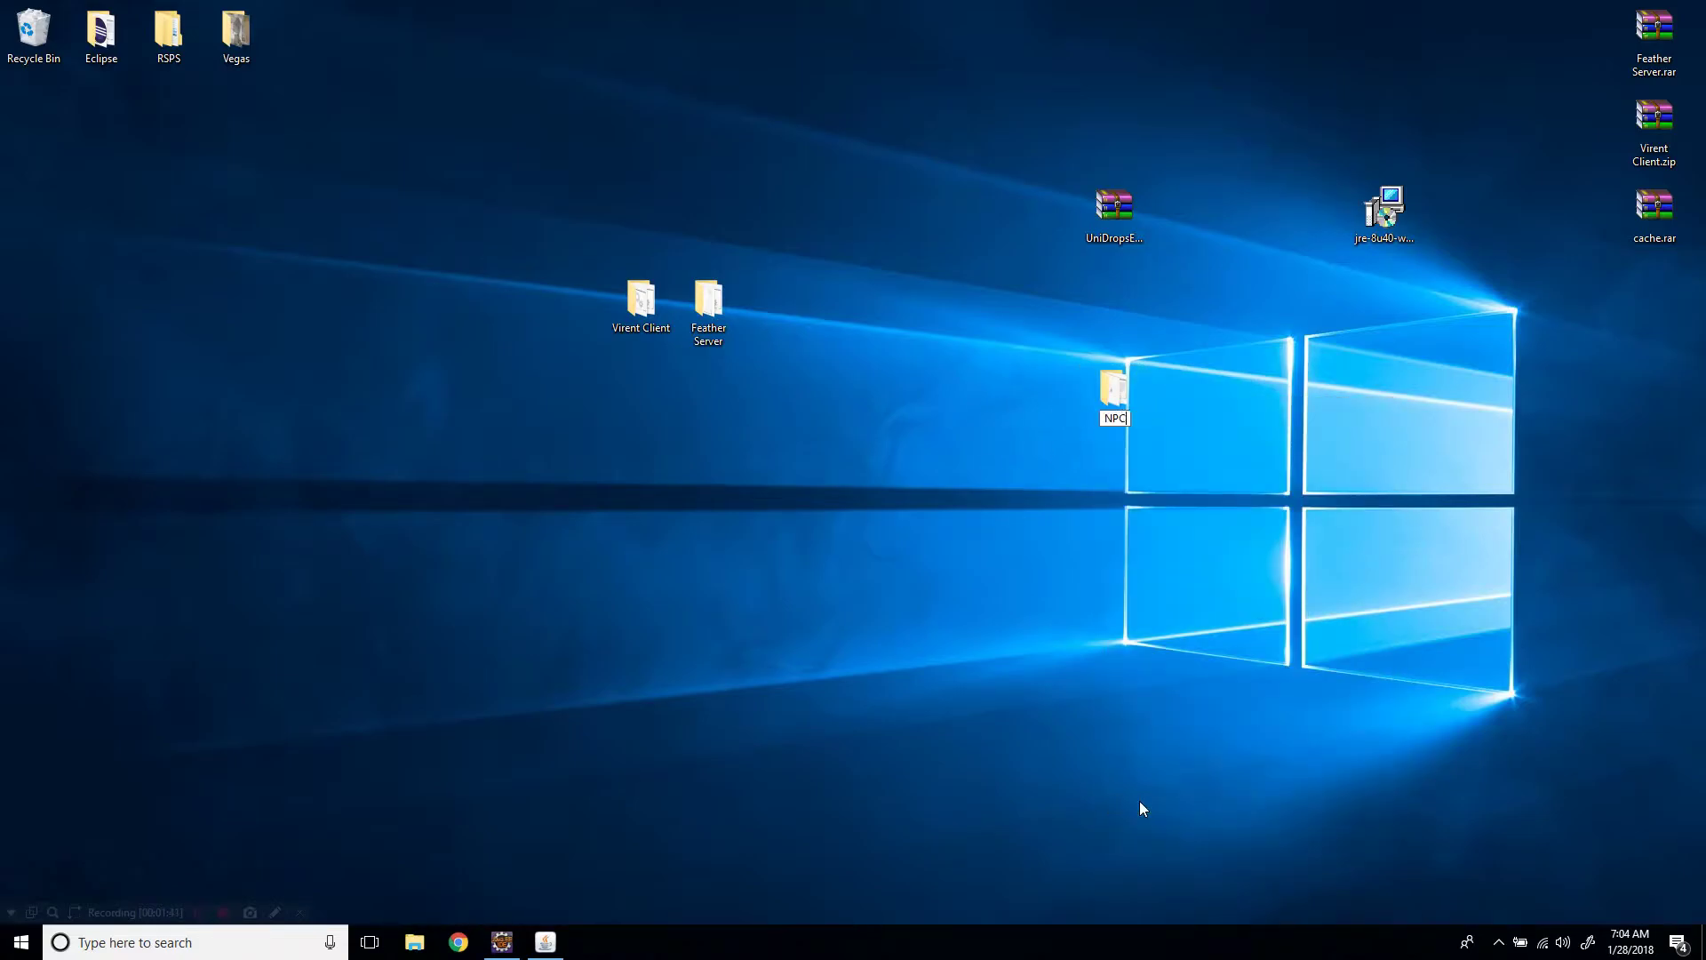
# Name the folder NPCDropEditor and move it into Feather Server
pyautogui.write('NPCDropEditor')
pyautogui.press('Return')
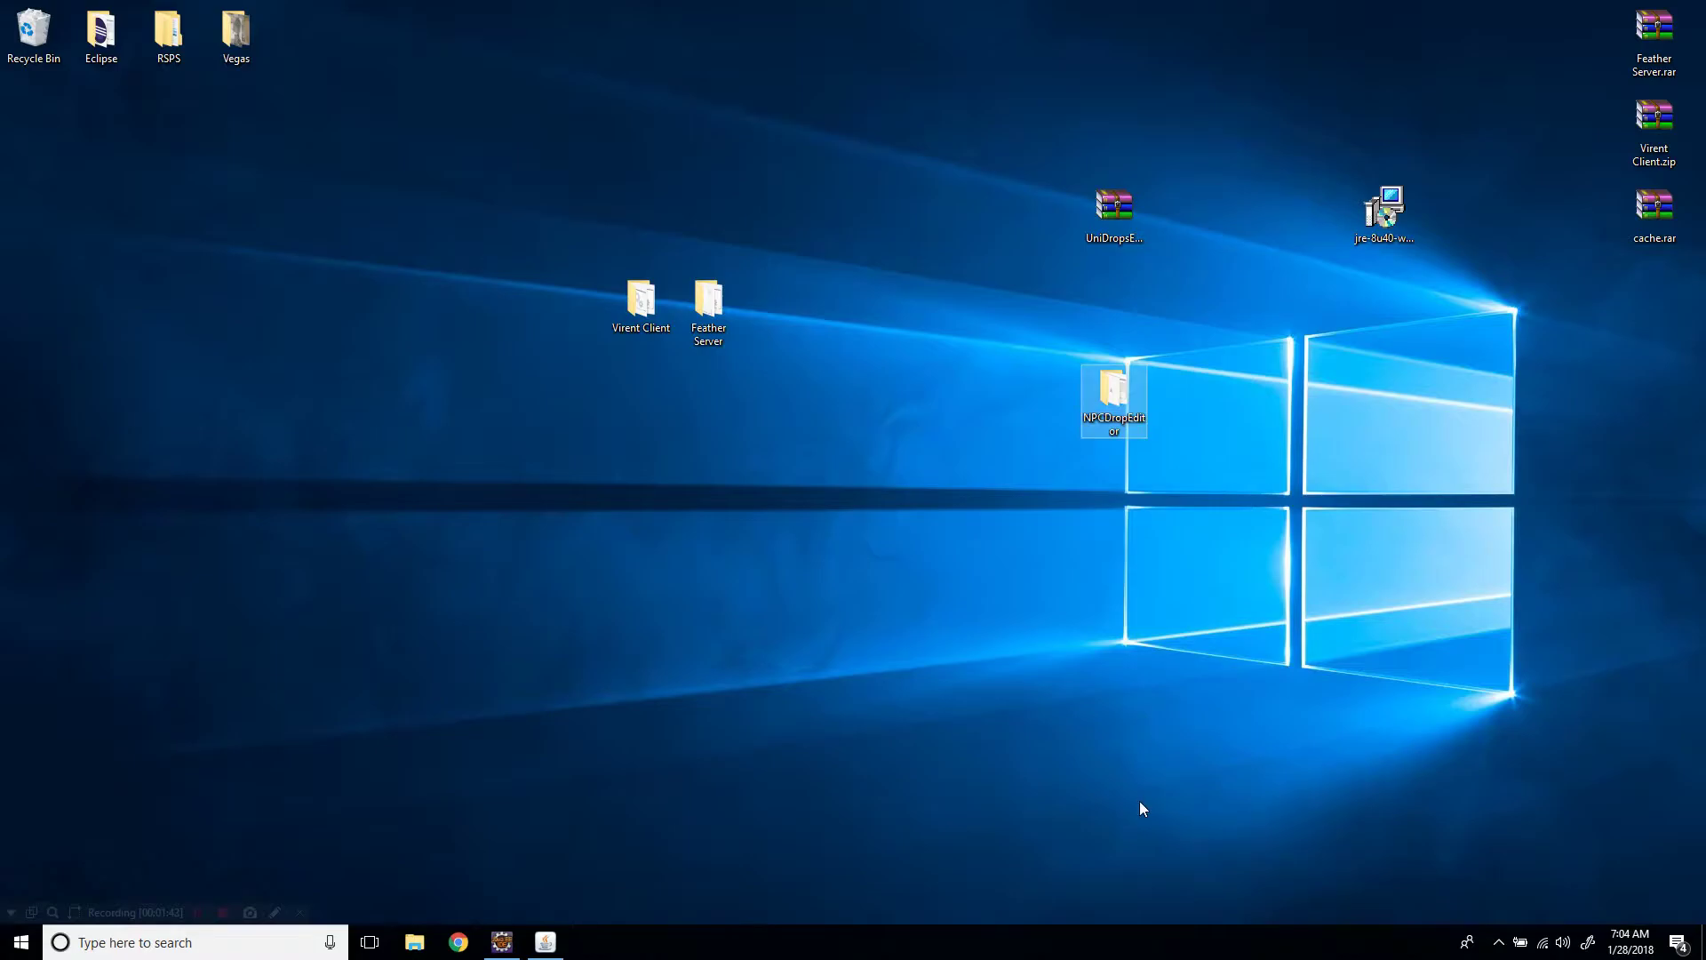
pyautogui.moveTo(1114, 391); pyautogui.dragTo(706, 321)
# Launch UniDropsEditor from Feather Server > NPCDropEditor using the Matrix drop format
pyautogui.doubleClick(709, 311)
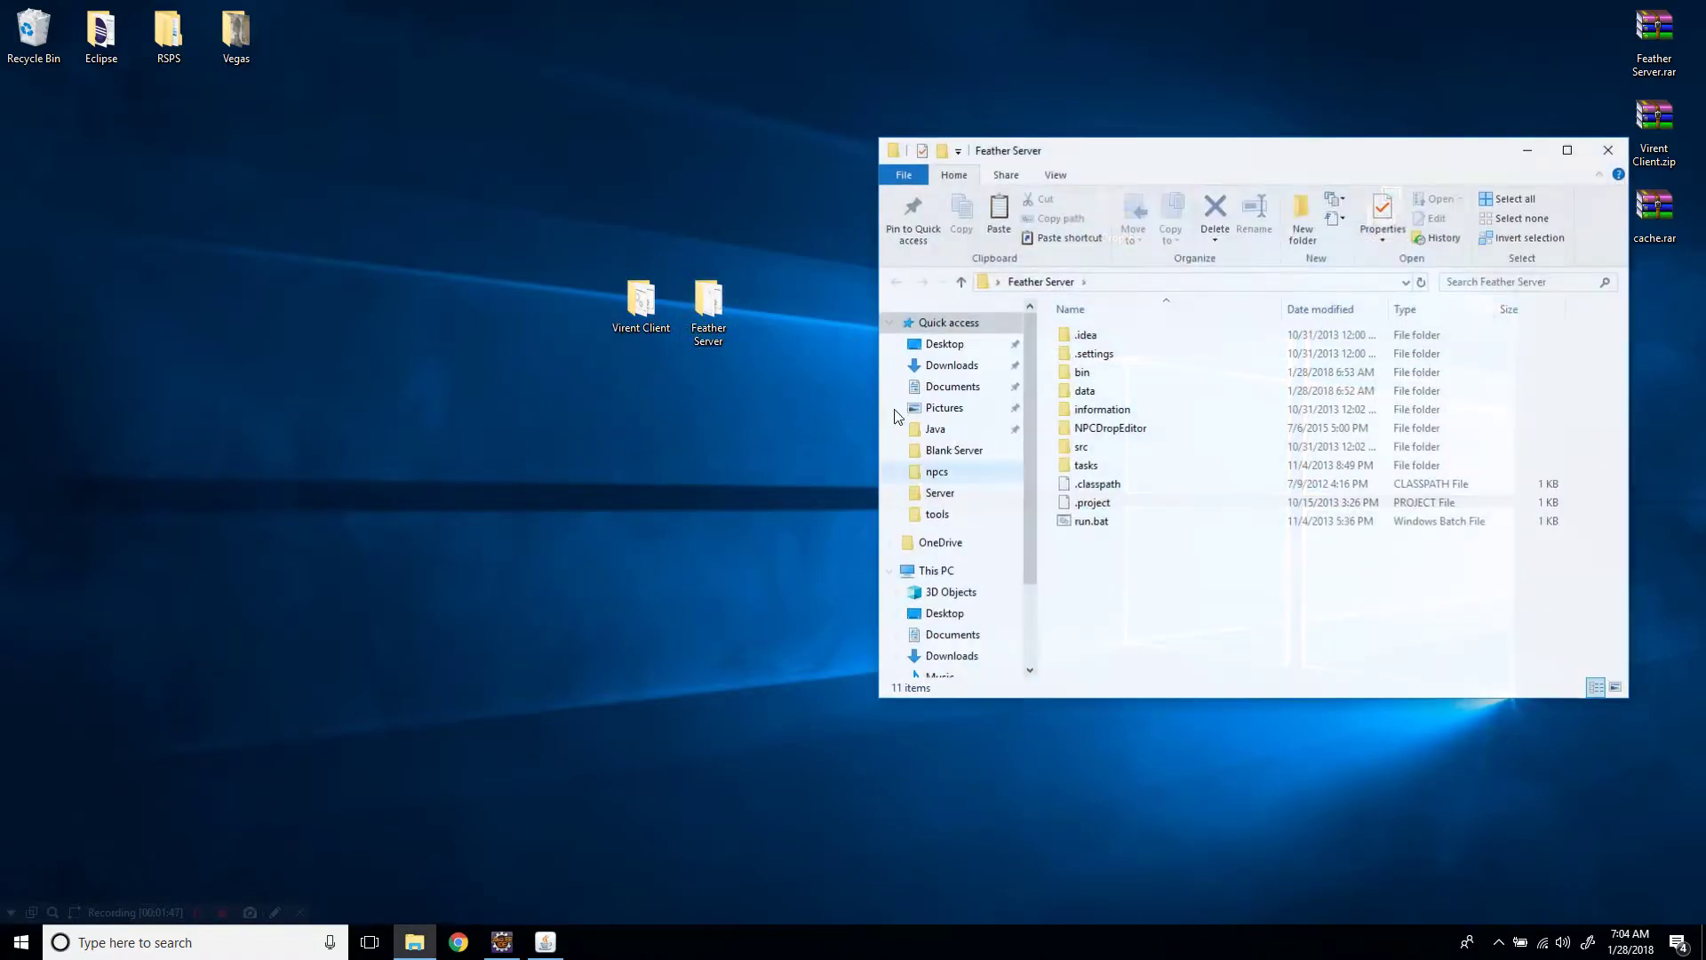
pyautogui.doubleClick(1111, 430)
pyautogui.doubleClick(1106, 391)
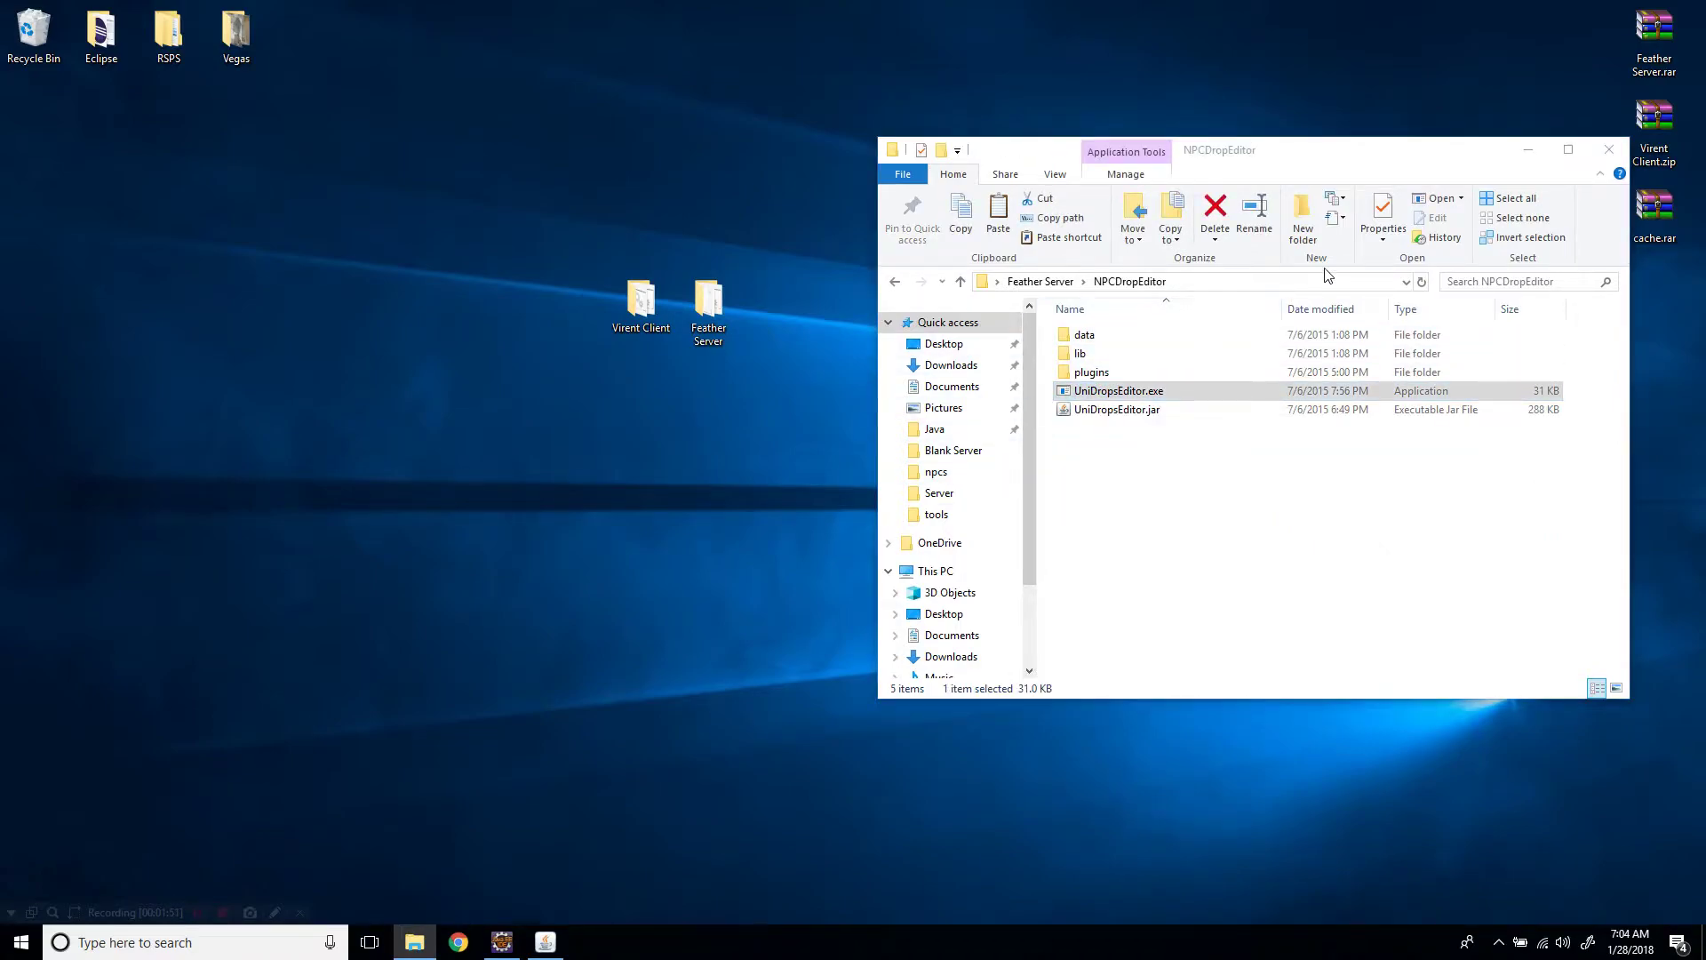
pyautogui.click(743, 444)
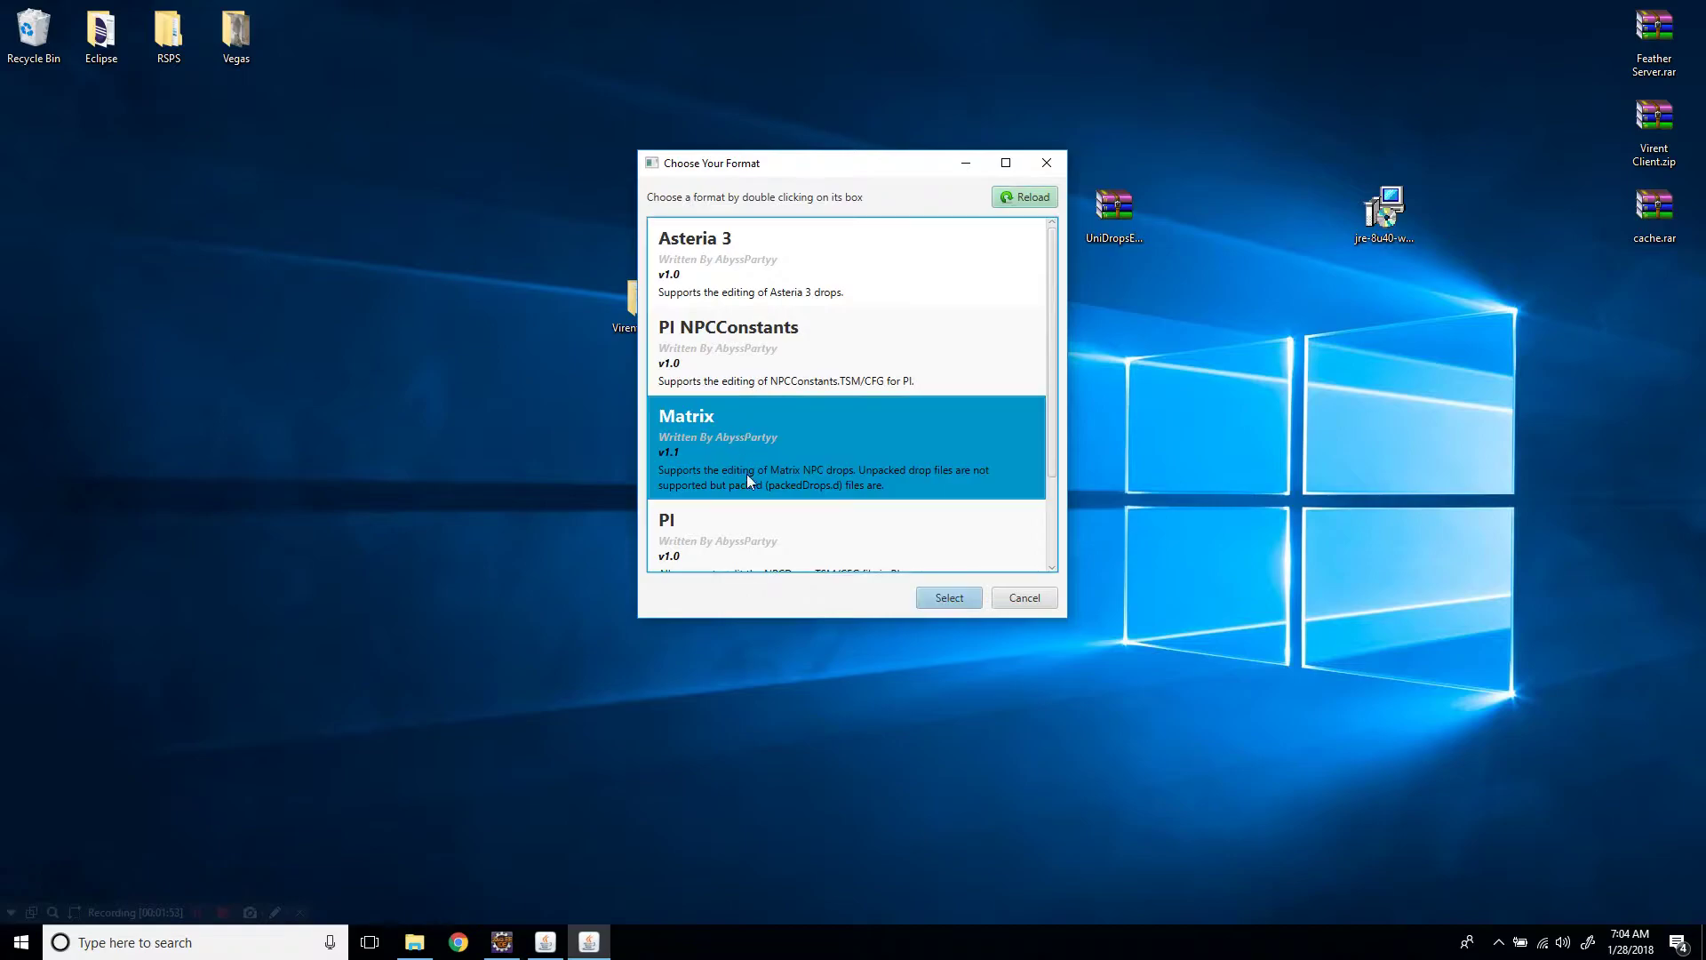
pyautogui.click(947, 599)
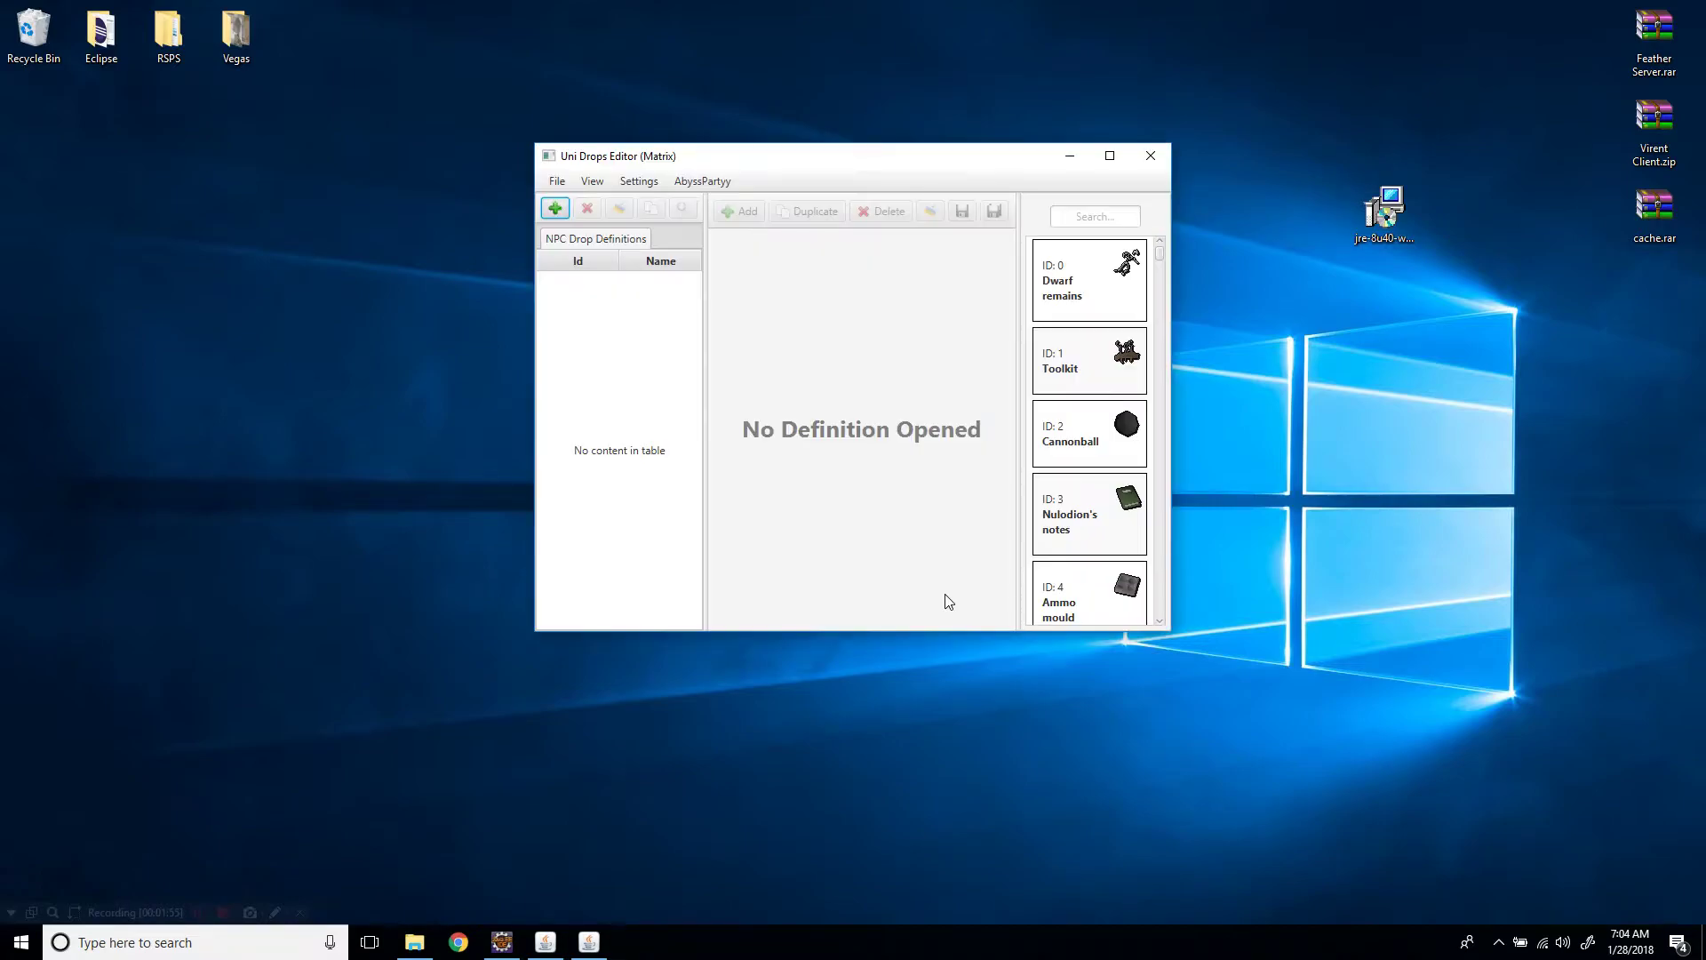
pyautogui.click(557, 180)
# Open packedDrops.d from Desktop > Feather Server > data > npcs
pyautogui.click(596, 211)
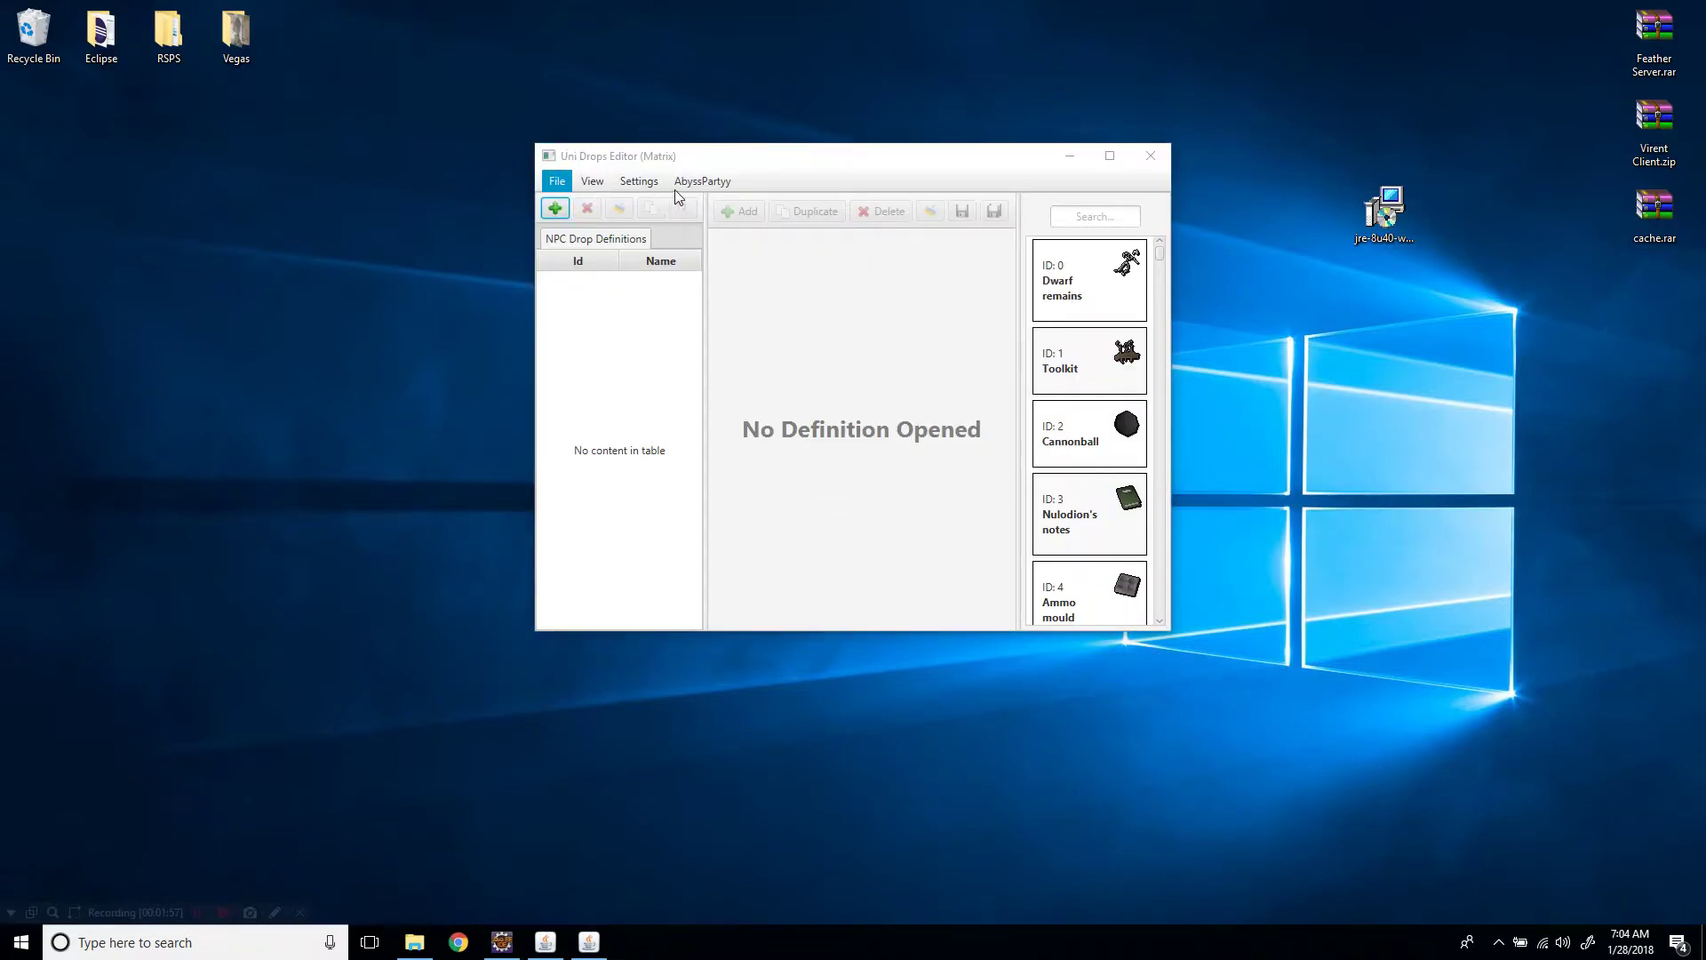
pyautogui.click(676, 299)
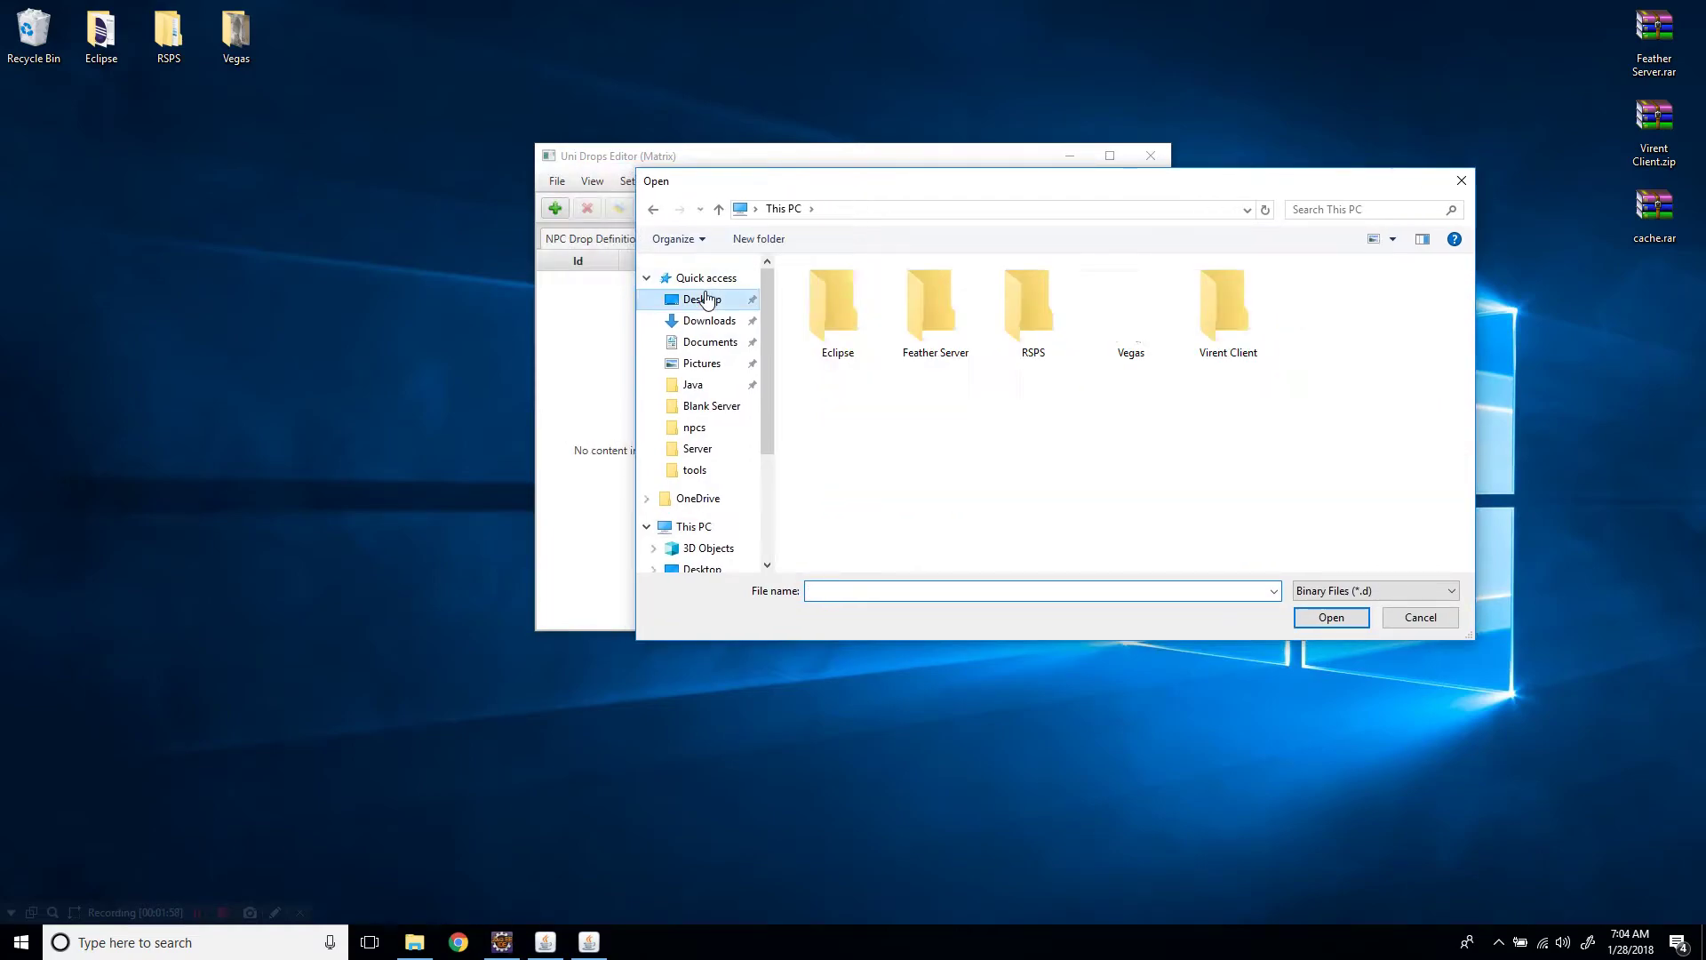
pyautogui.doubleClick(977, 337)
pyautogui.doubleClick(822, 347)
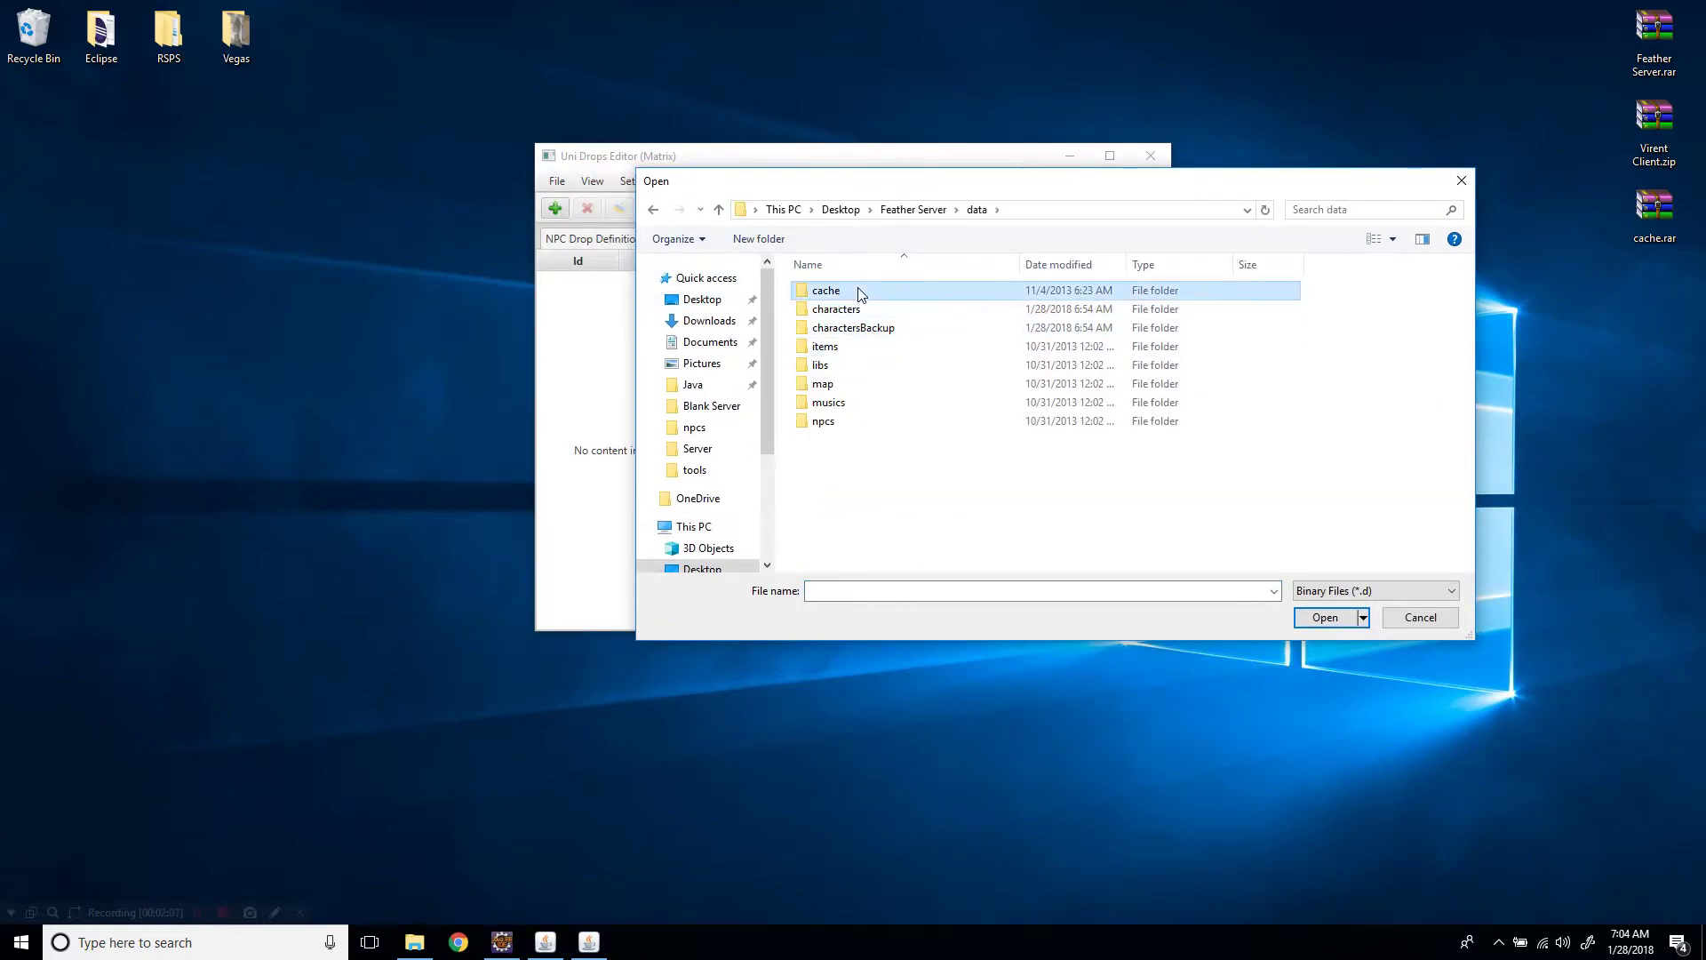
pyautogui.click(913, 209)
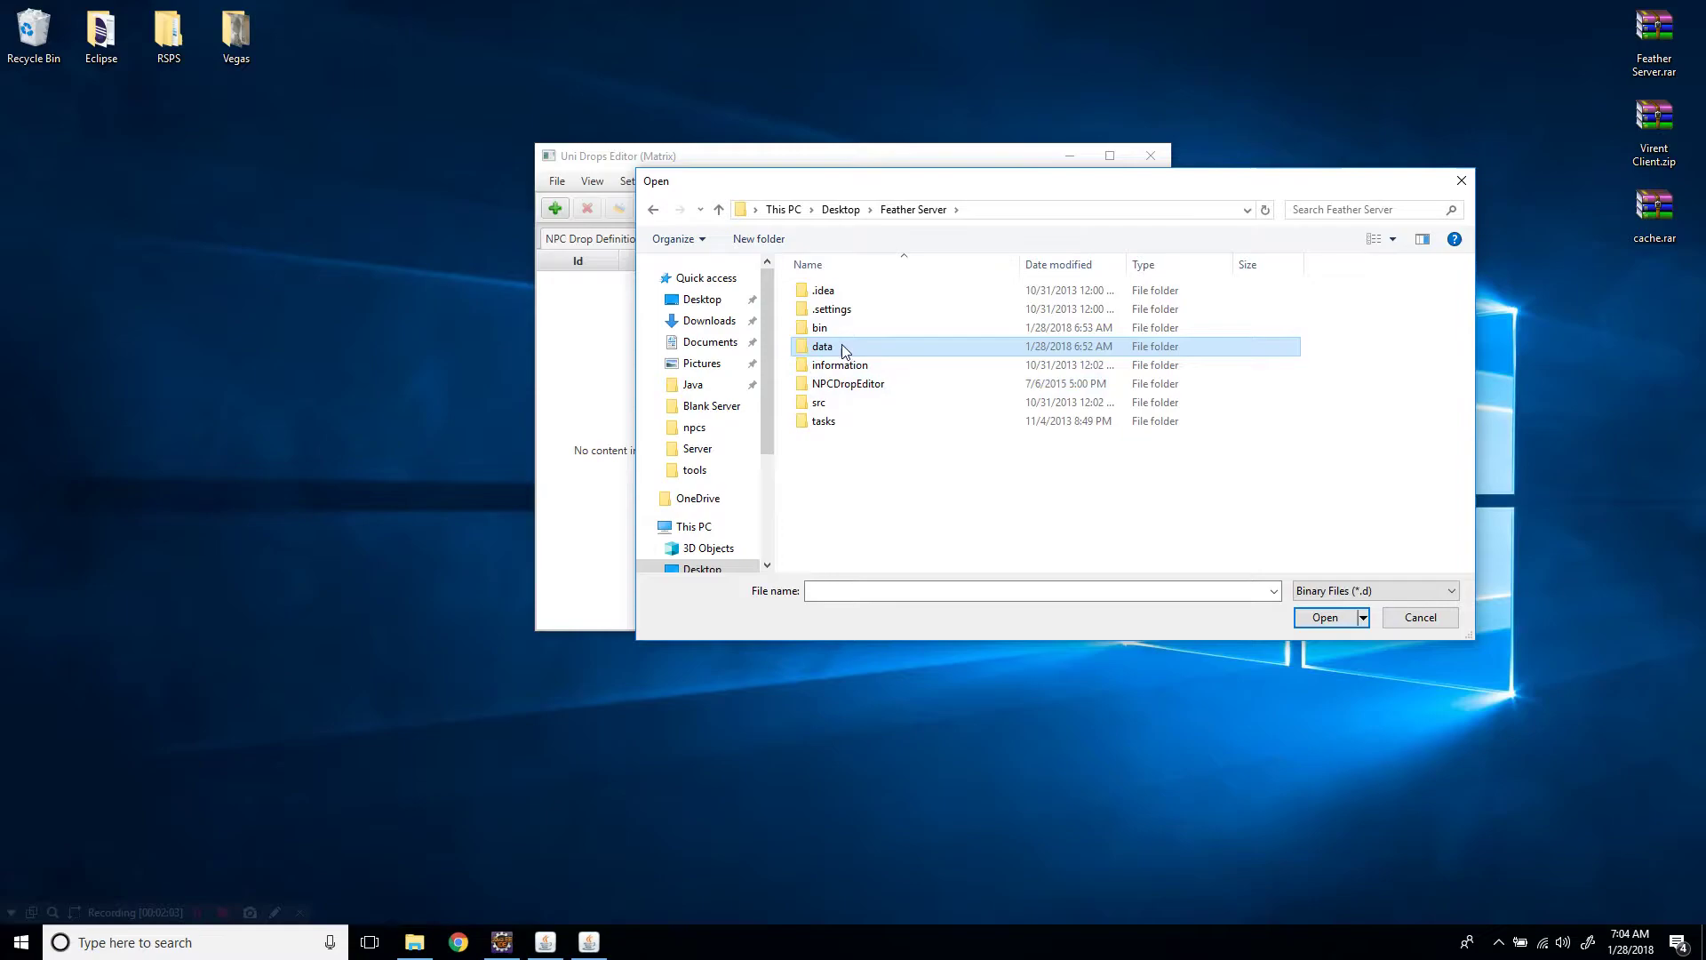
pyautogui.doubleClick(848, 346)
pyautogui.doubleClick(825, 421)
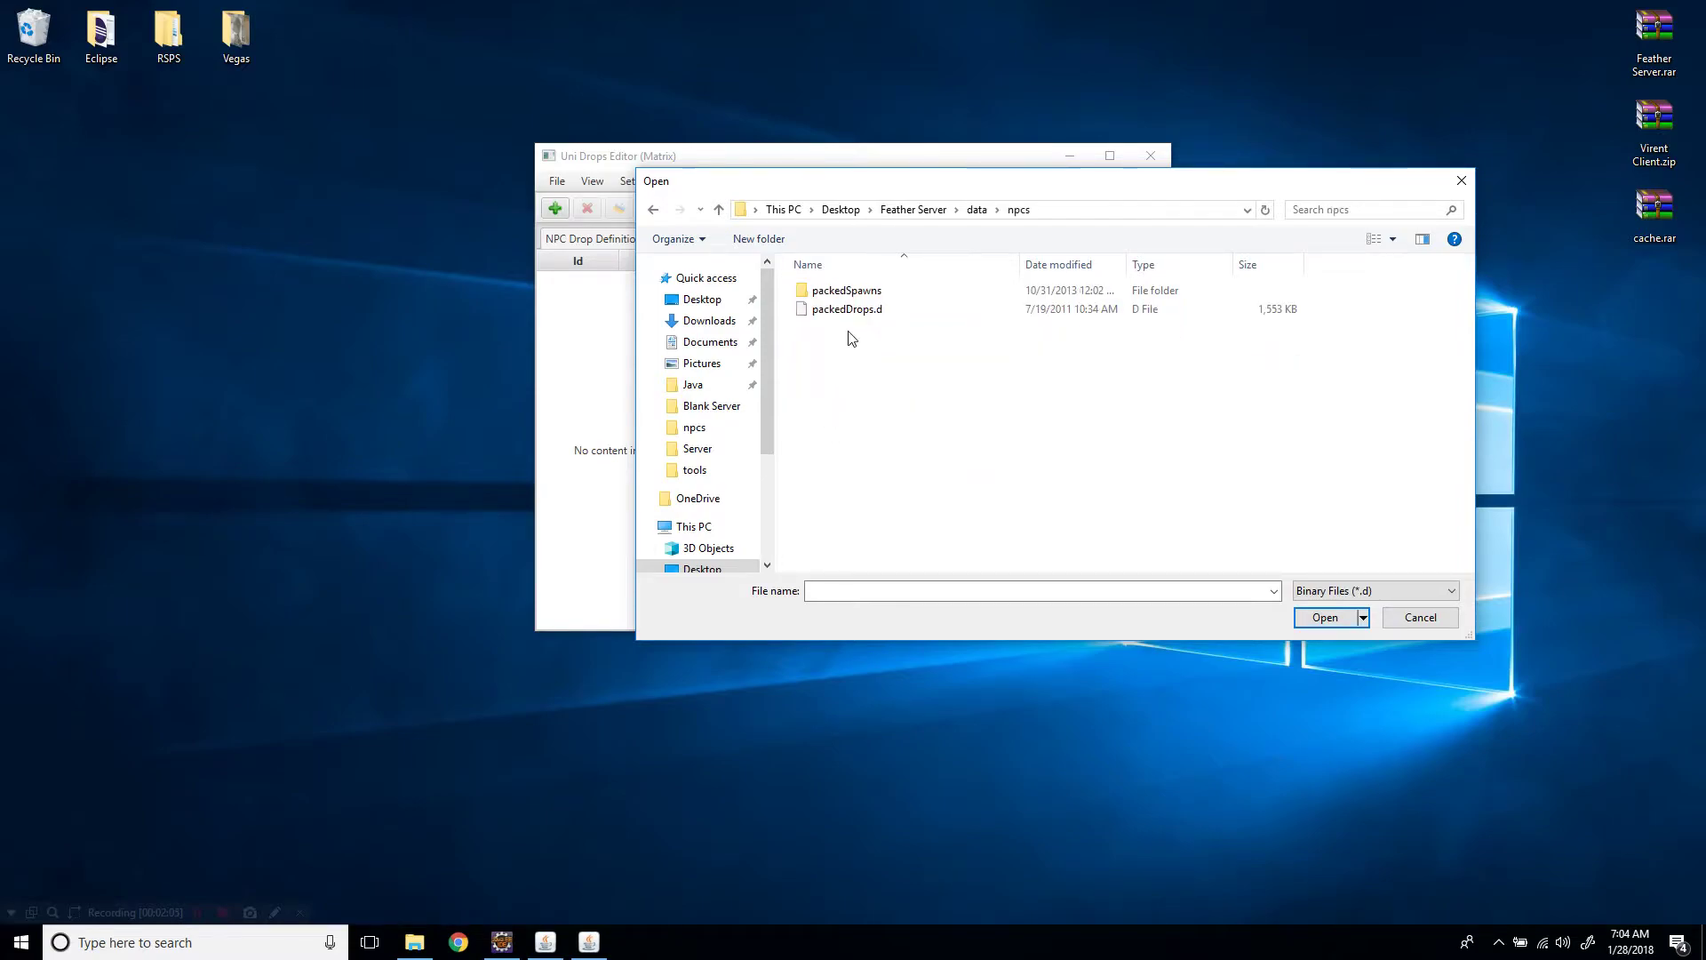
pyautogui.doubleClick(845, 309)
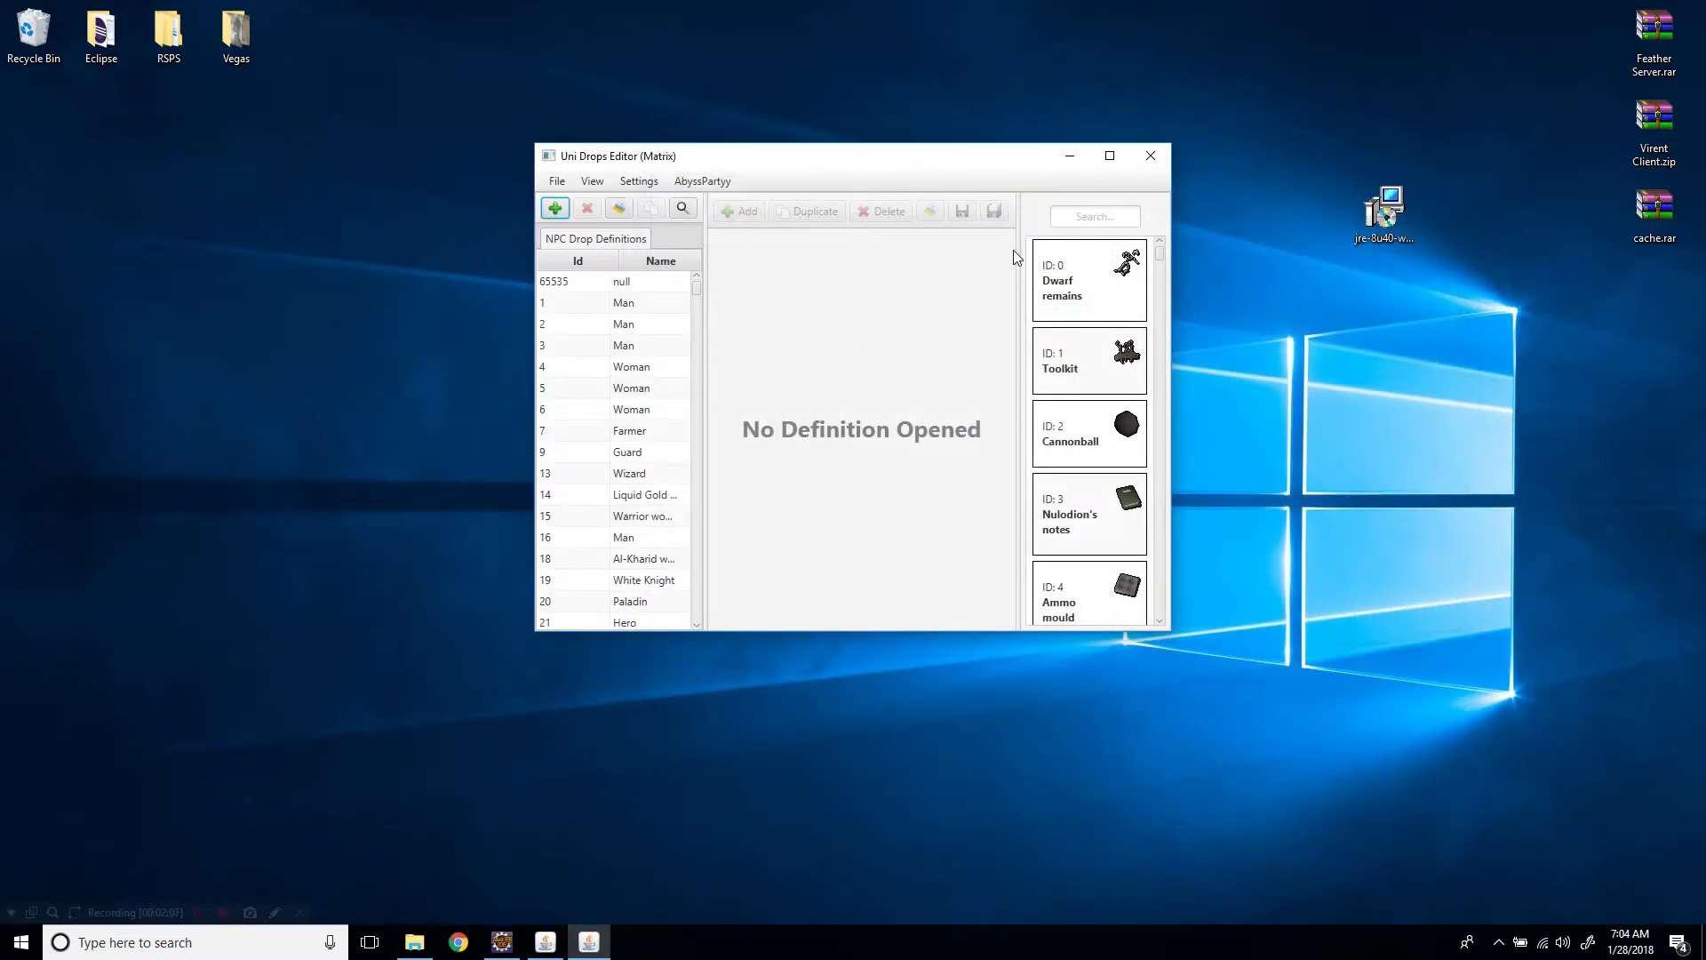
# Maximise the editor and inspect the Man (2) drop table, then close it
pyautogui.click(1110, 156)
pyautogui.click(258, 217)
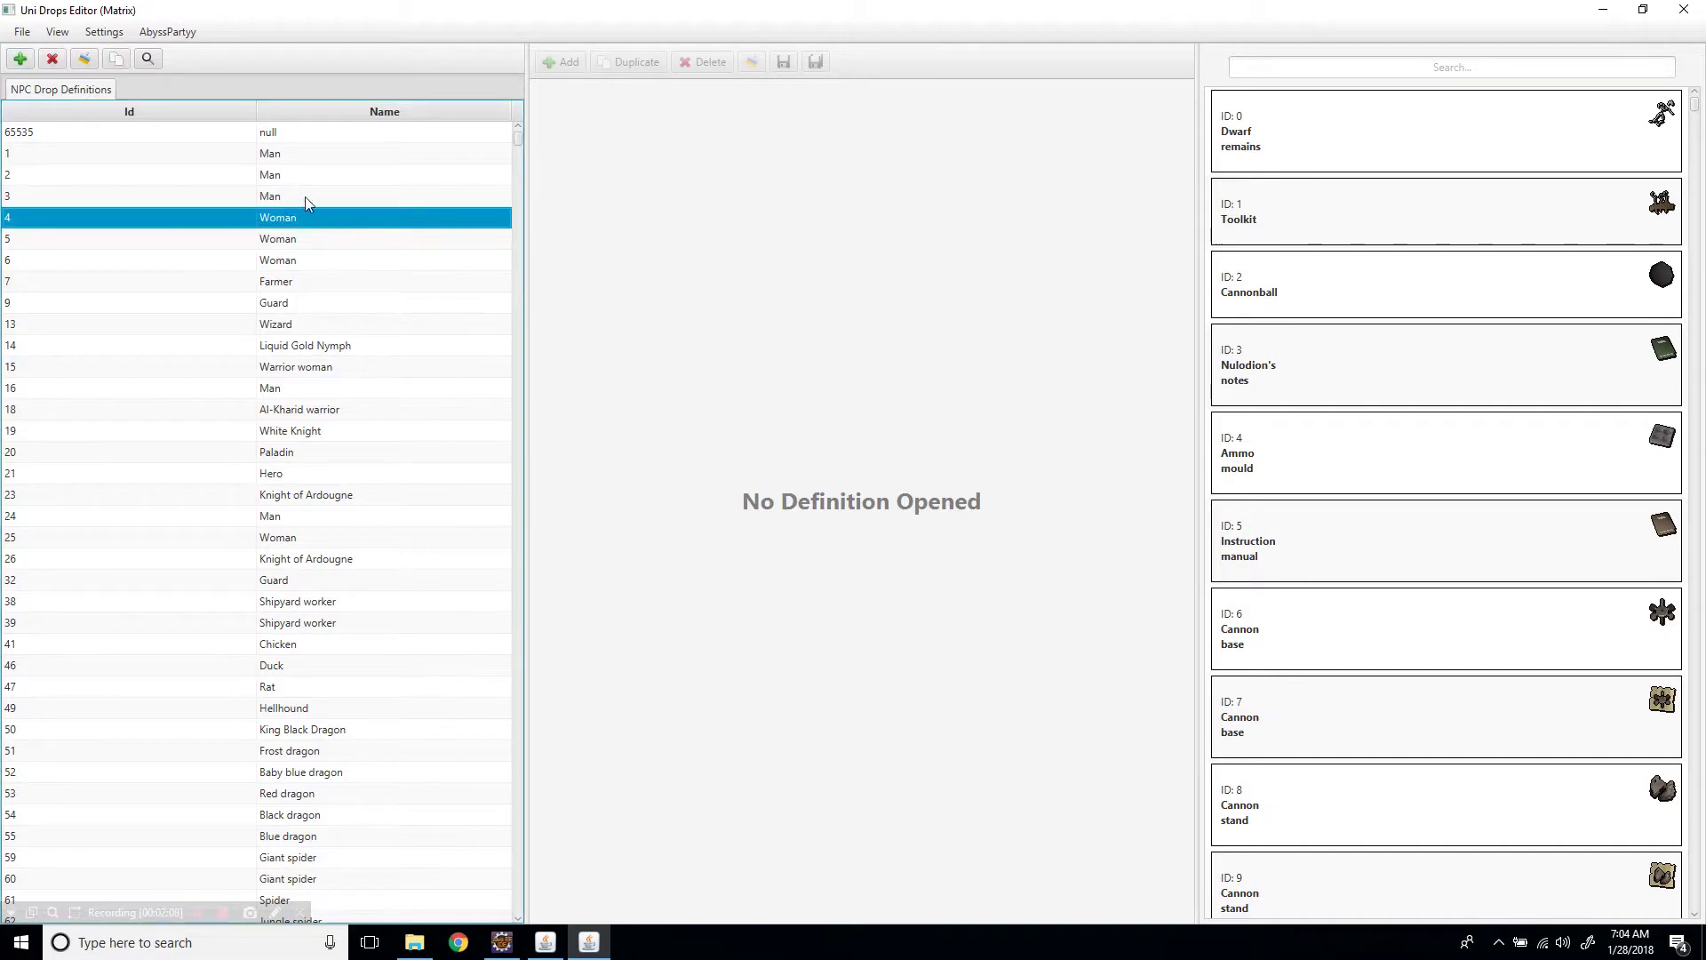
pyautogui.doubleClick(256, 174)
pyautogui.scroll(-5, 716, 296)
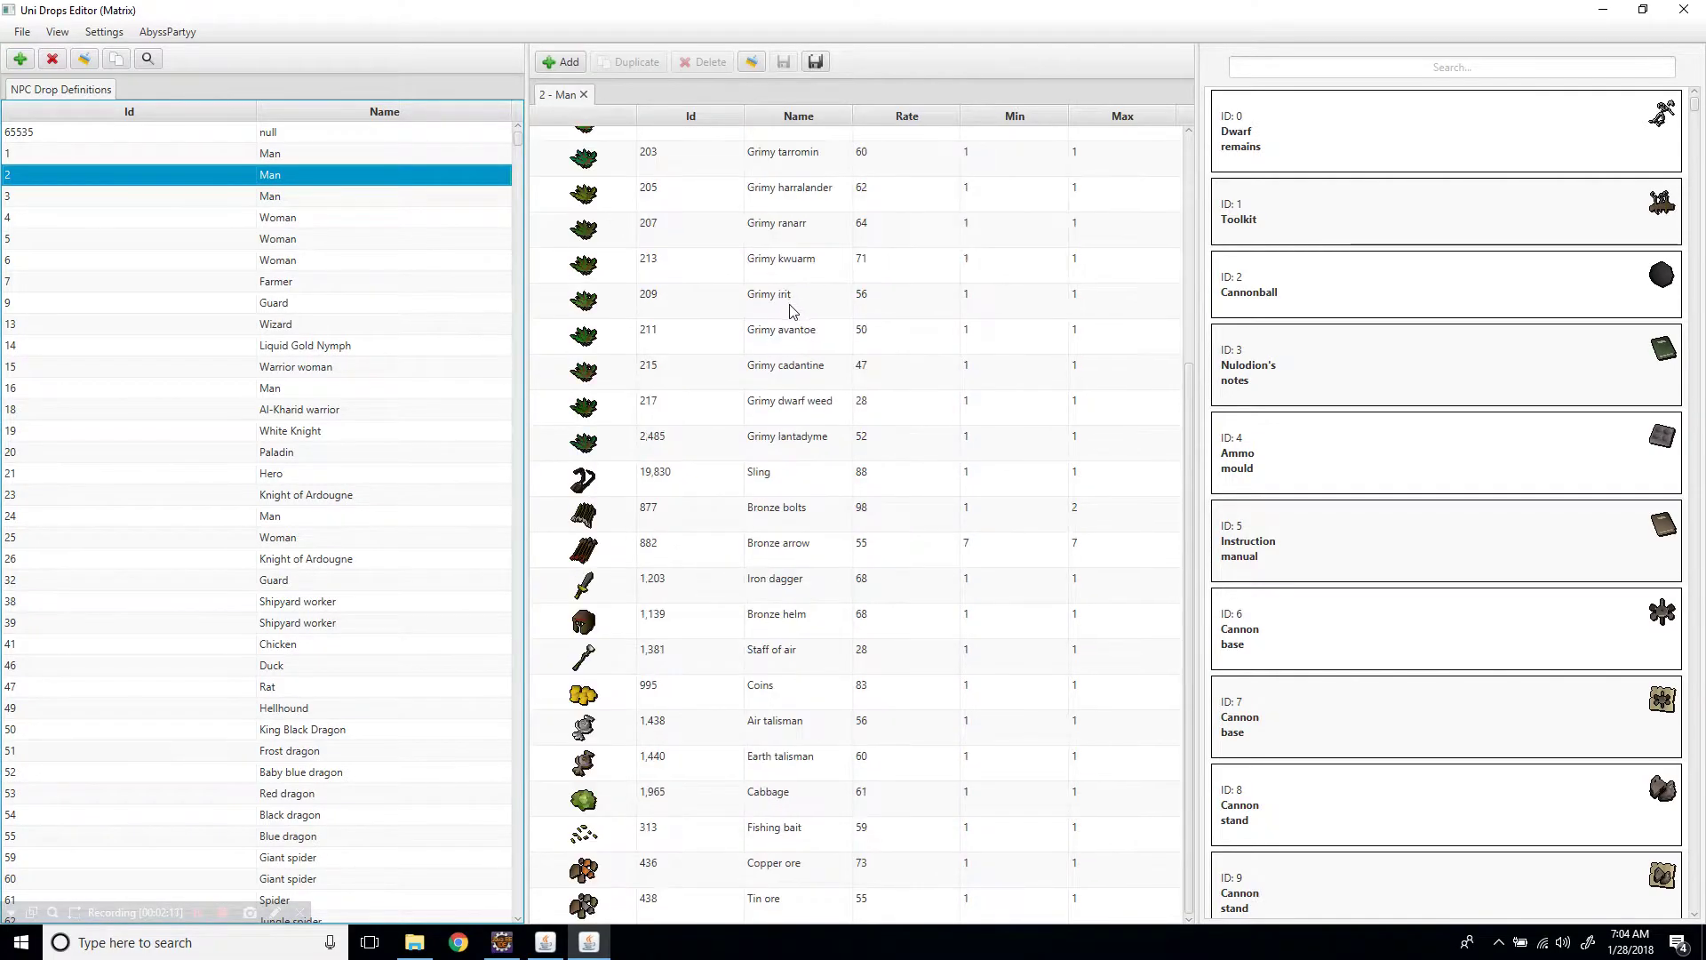
pyautogui.scroll(5, 790, 307)
pyautogui.click(582, 95)
pyautogui.press('Down')
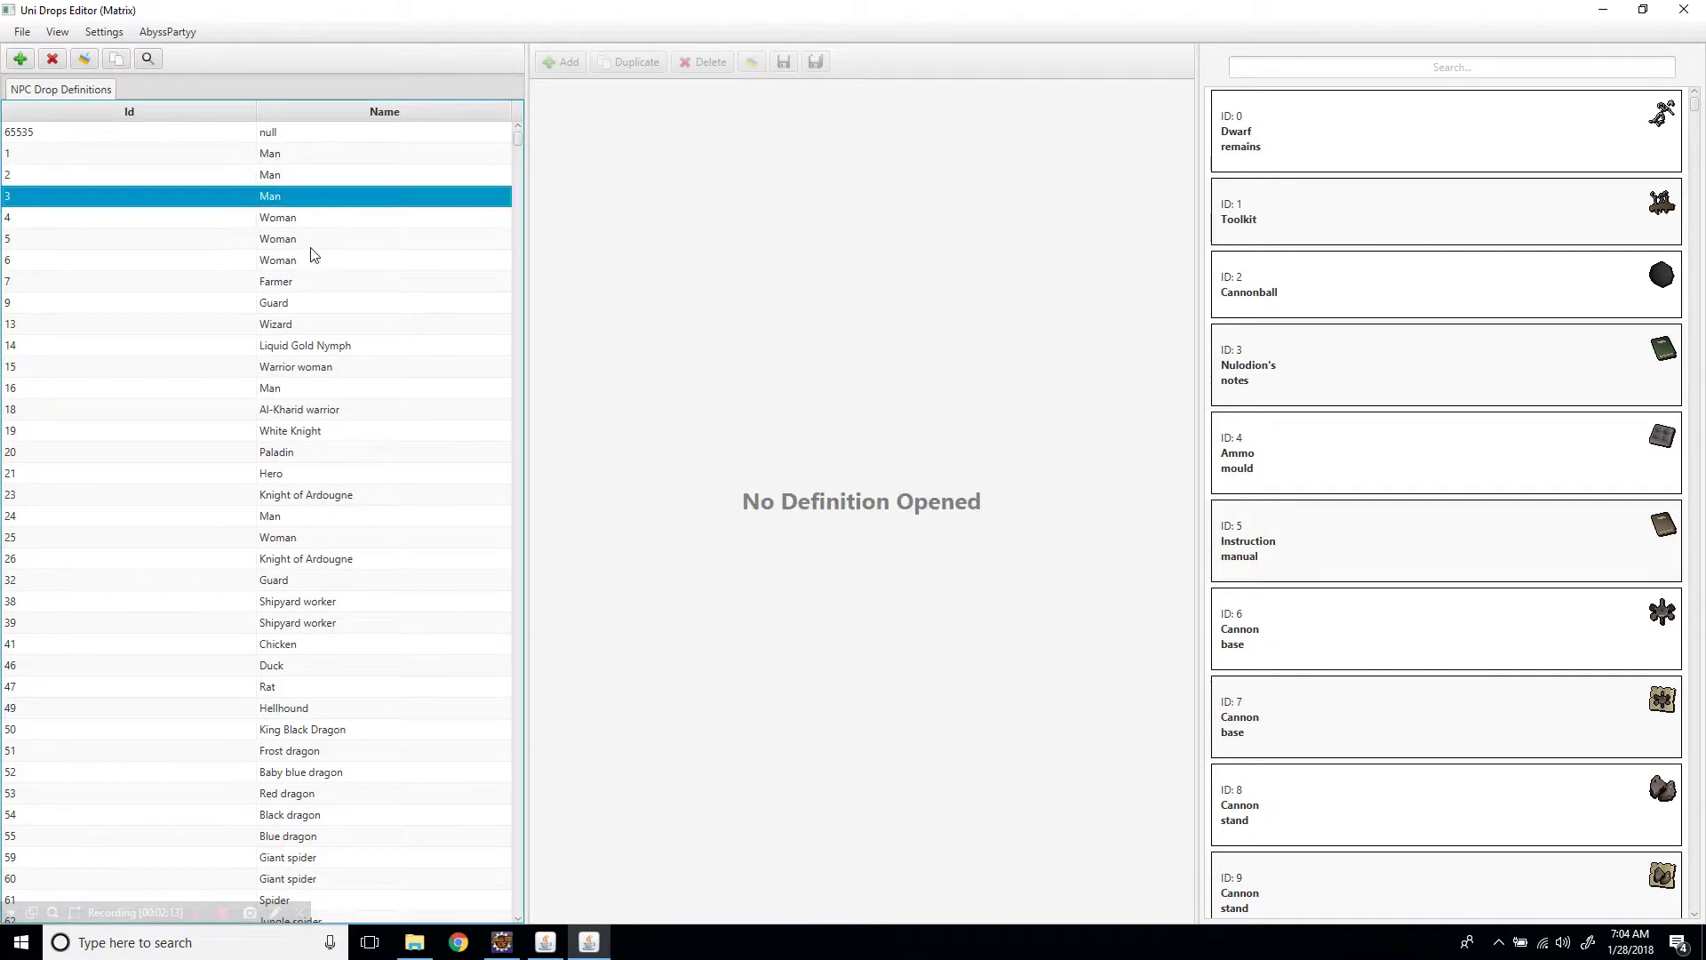
# Search NPCs for 'turkey' and open the 8501 Turkey table, selecting its Bones drop
pyautogui.click(148, 60)
pyautogui.write('turkey')
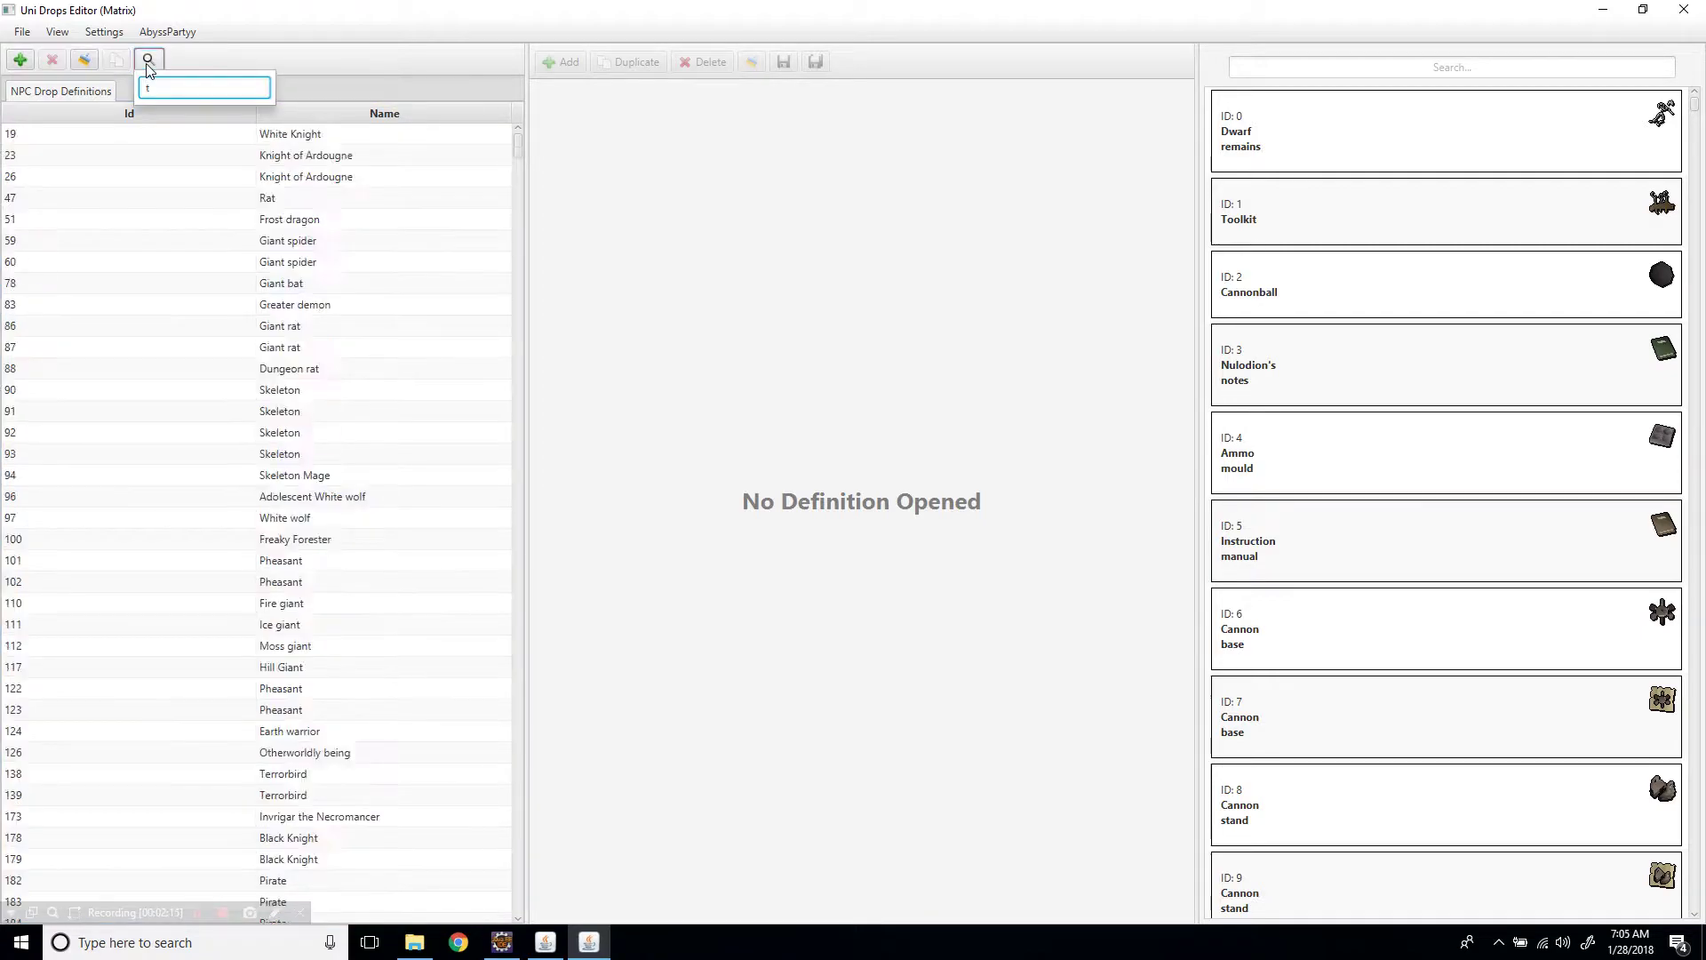
pyautogui.click(40, 136)
pyautogui.doubleClick(40, 134)
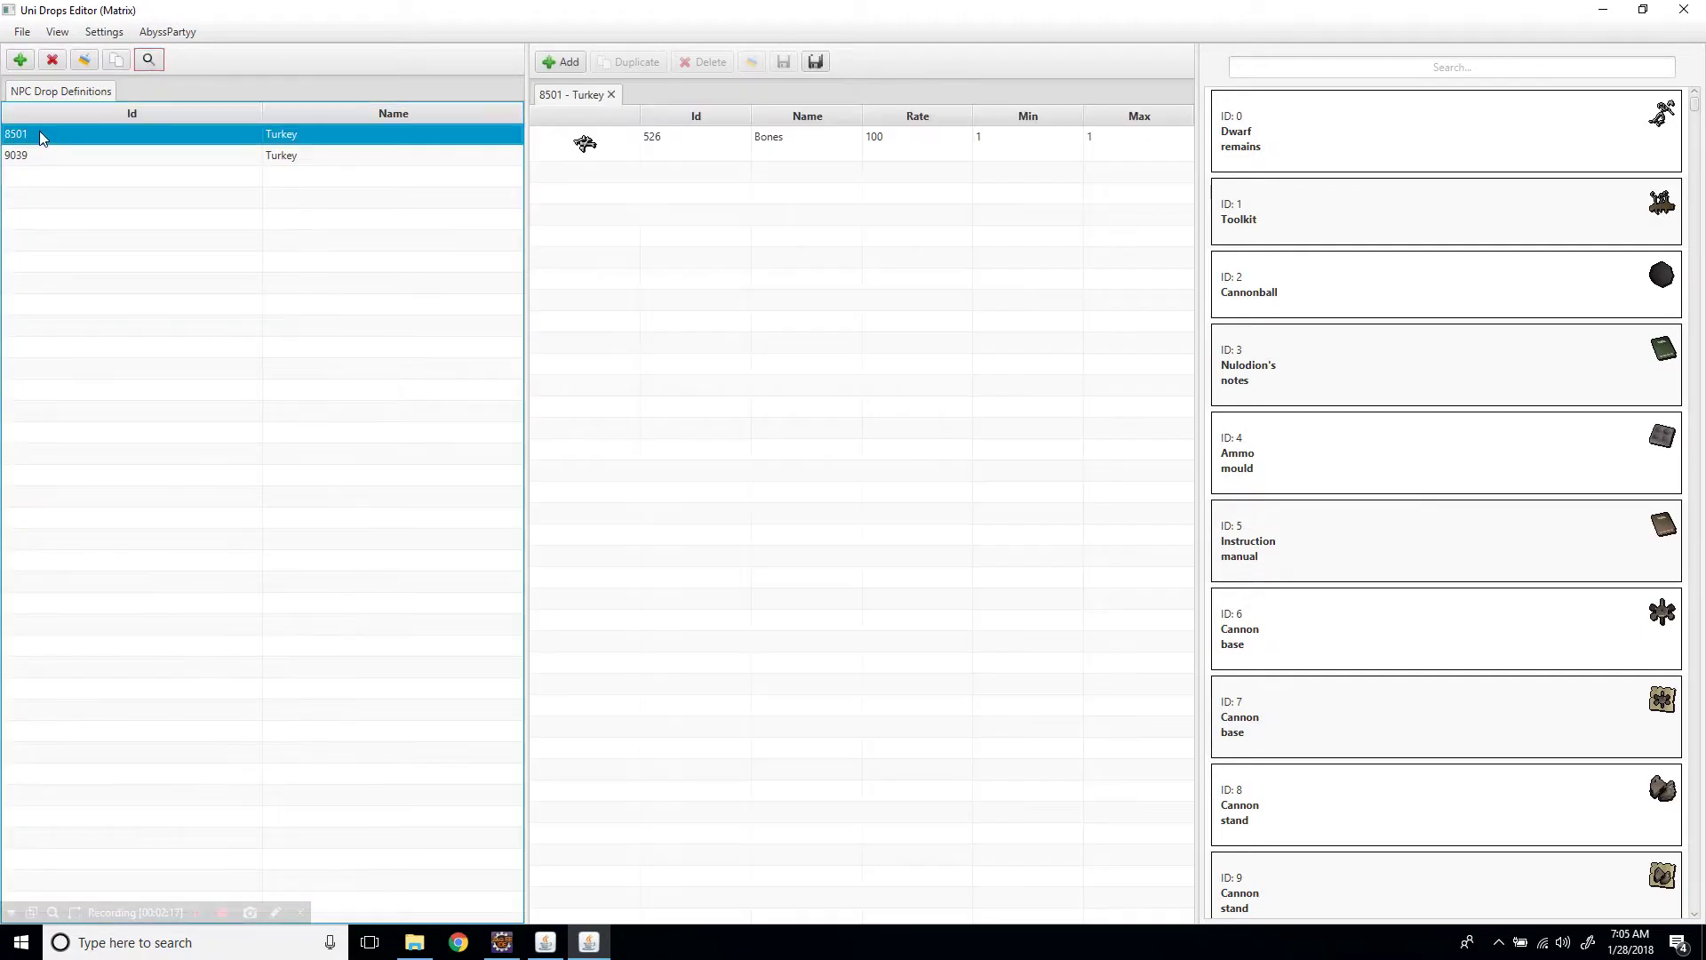
pyautogui.click(629, 140)
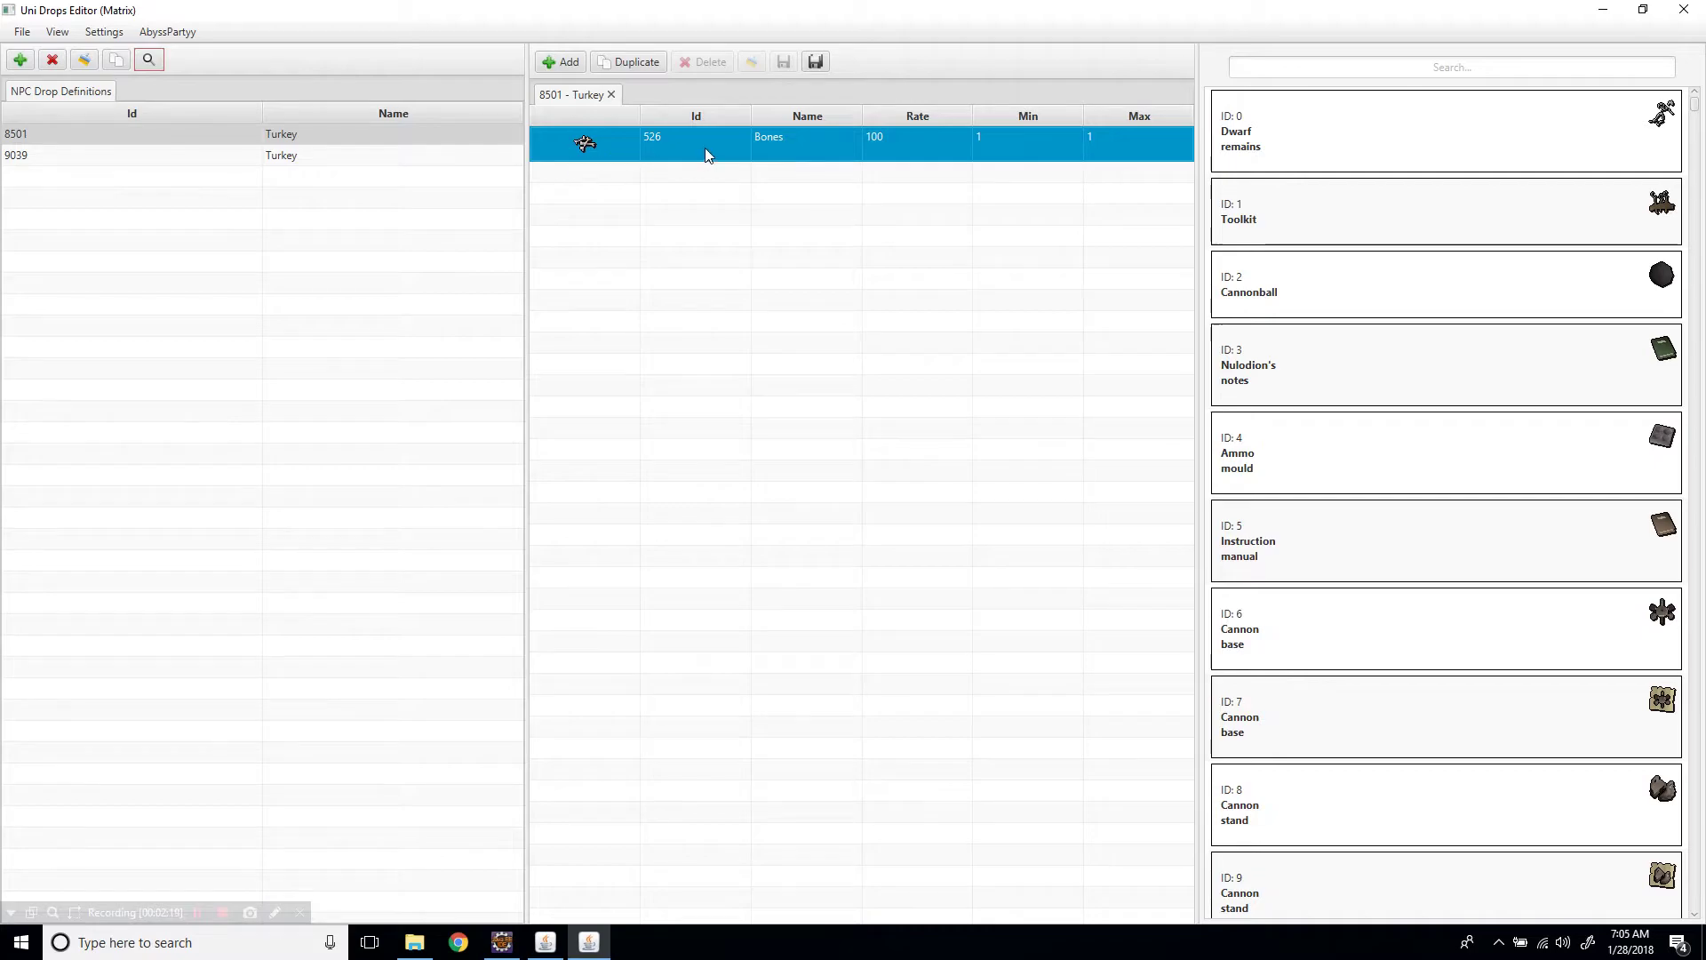
# Search items for 'torv' and drag Torva full helm, platebody, platelegs, gloves and boots into the drops
pyautogui.click(1282, 69)
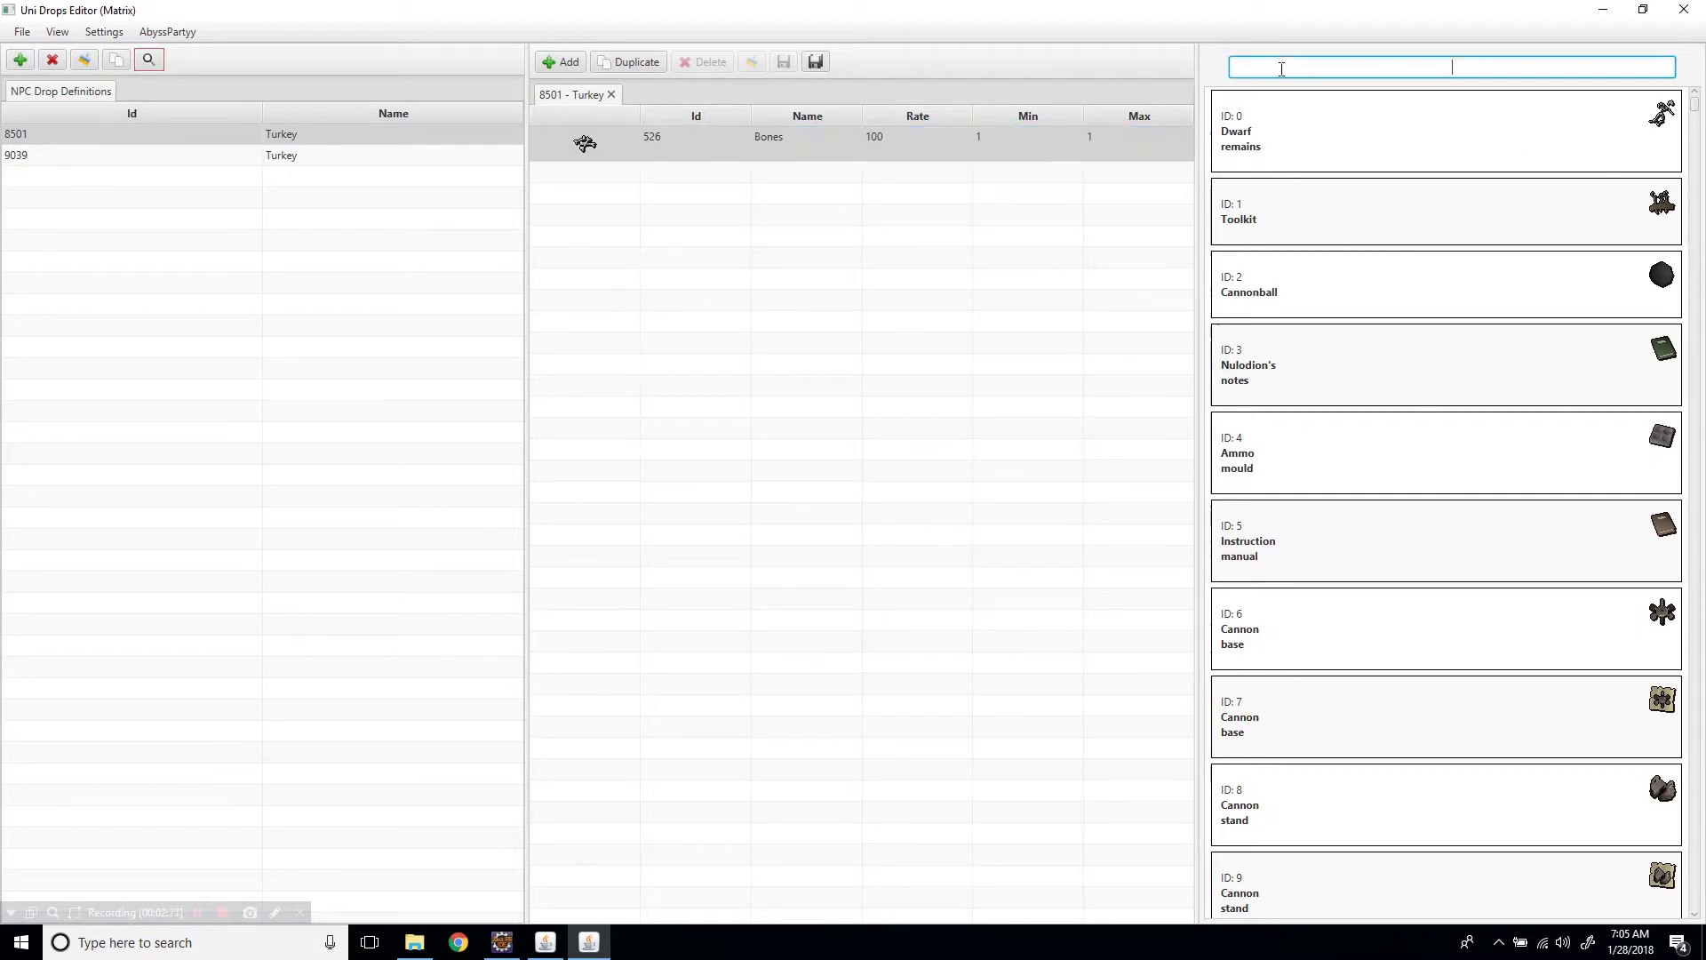
pyautogui.write('torv')
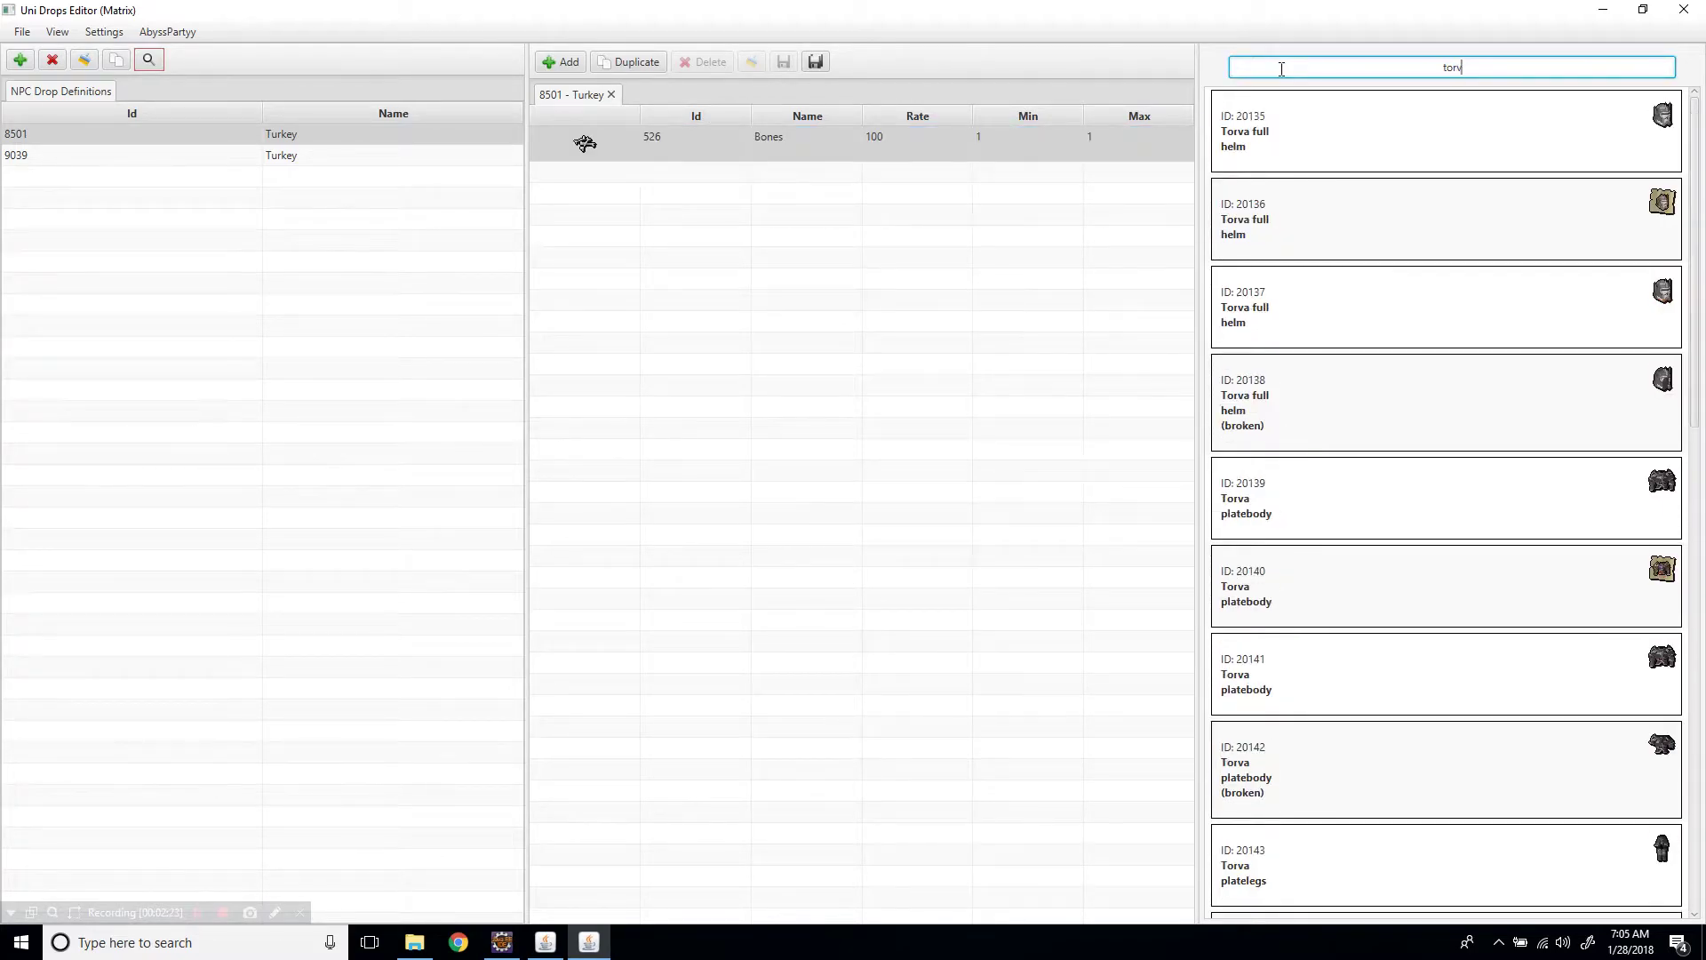
pyautogui.moveTo(1368, 160); pyautogui.dragTo(1196, 248)
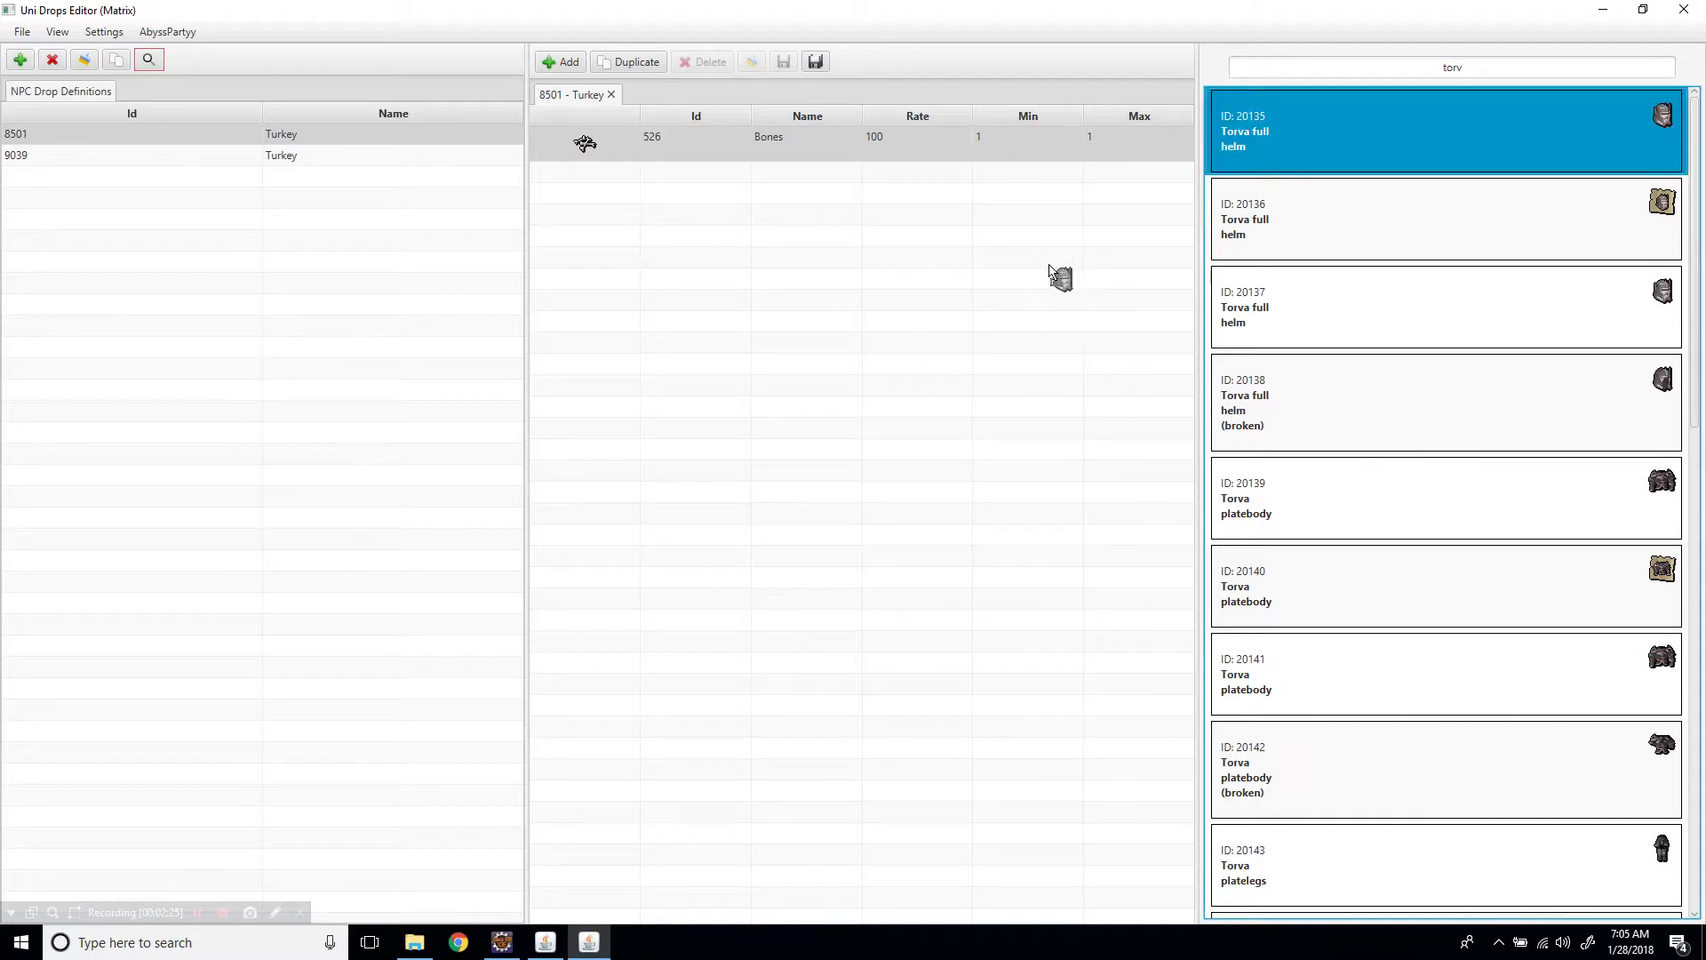
pyautogui.moveTo(1010, 284); pyautogui.dragTo(1014, 286)
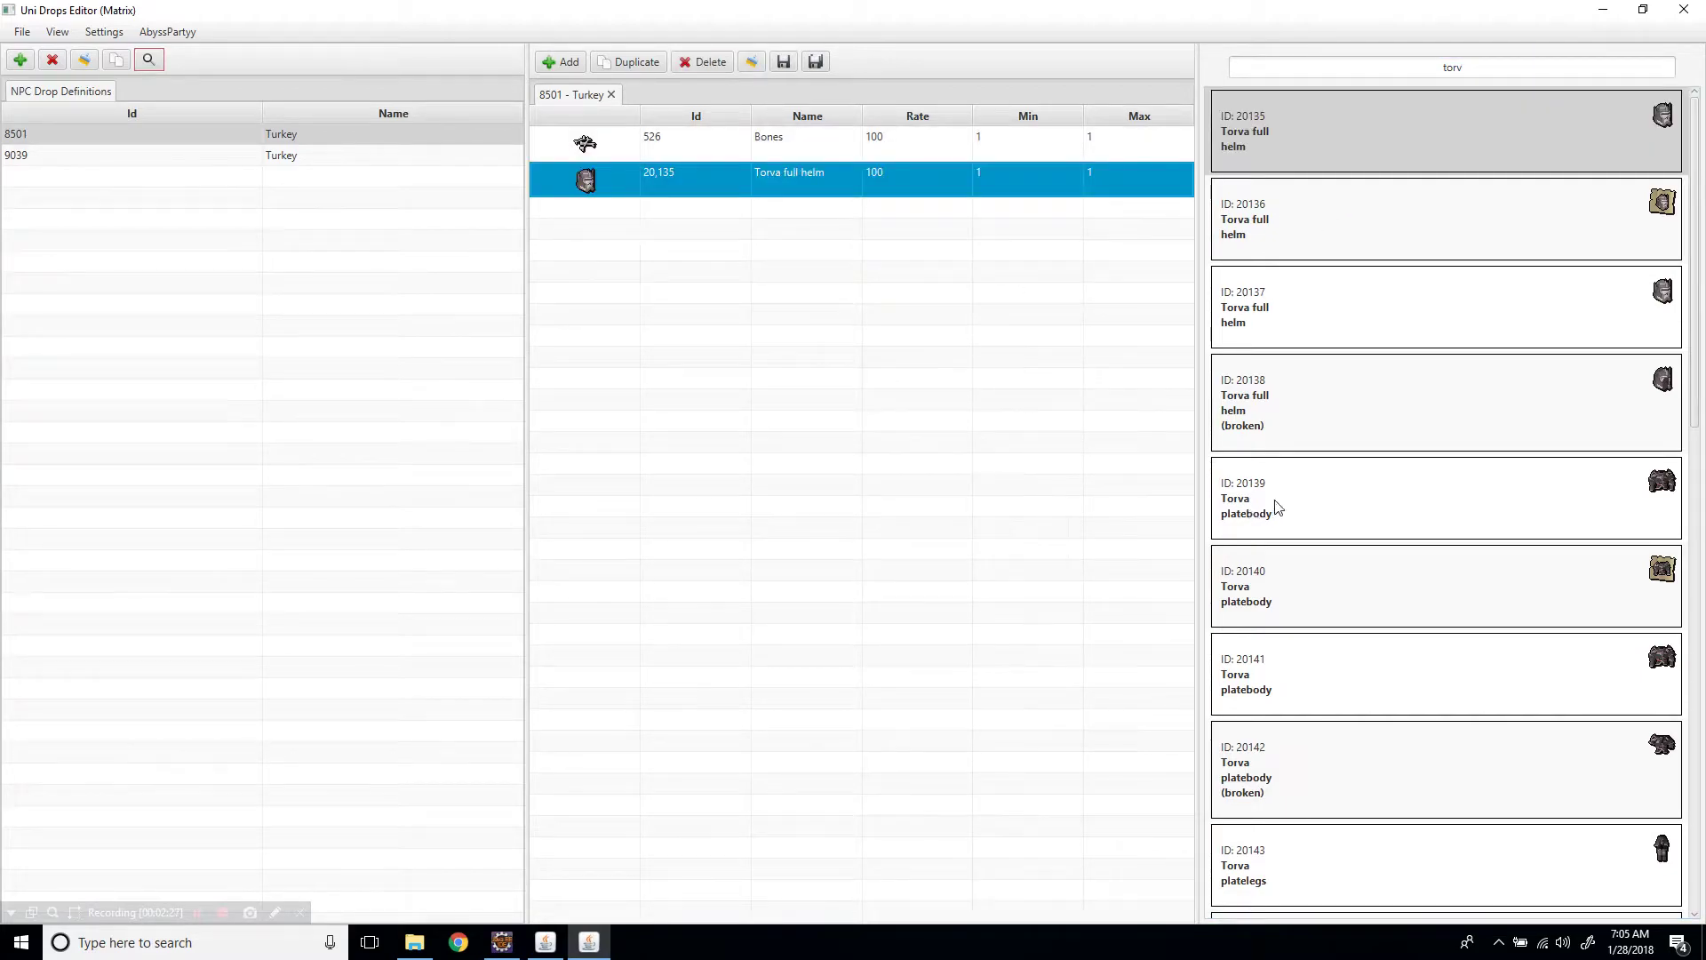
pyautogui.moveTo(1277, 506); pyautogui.dragTo(978, 426)
pyautogui.moveTo(1320, 880); pyautogui.dragTo(970, 555)
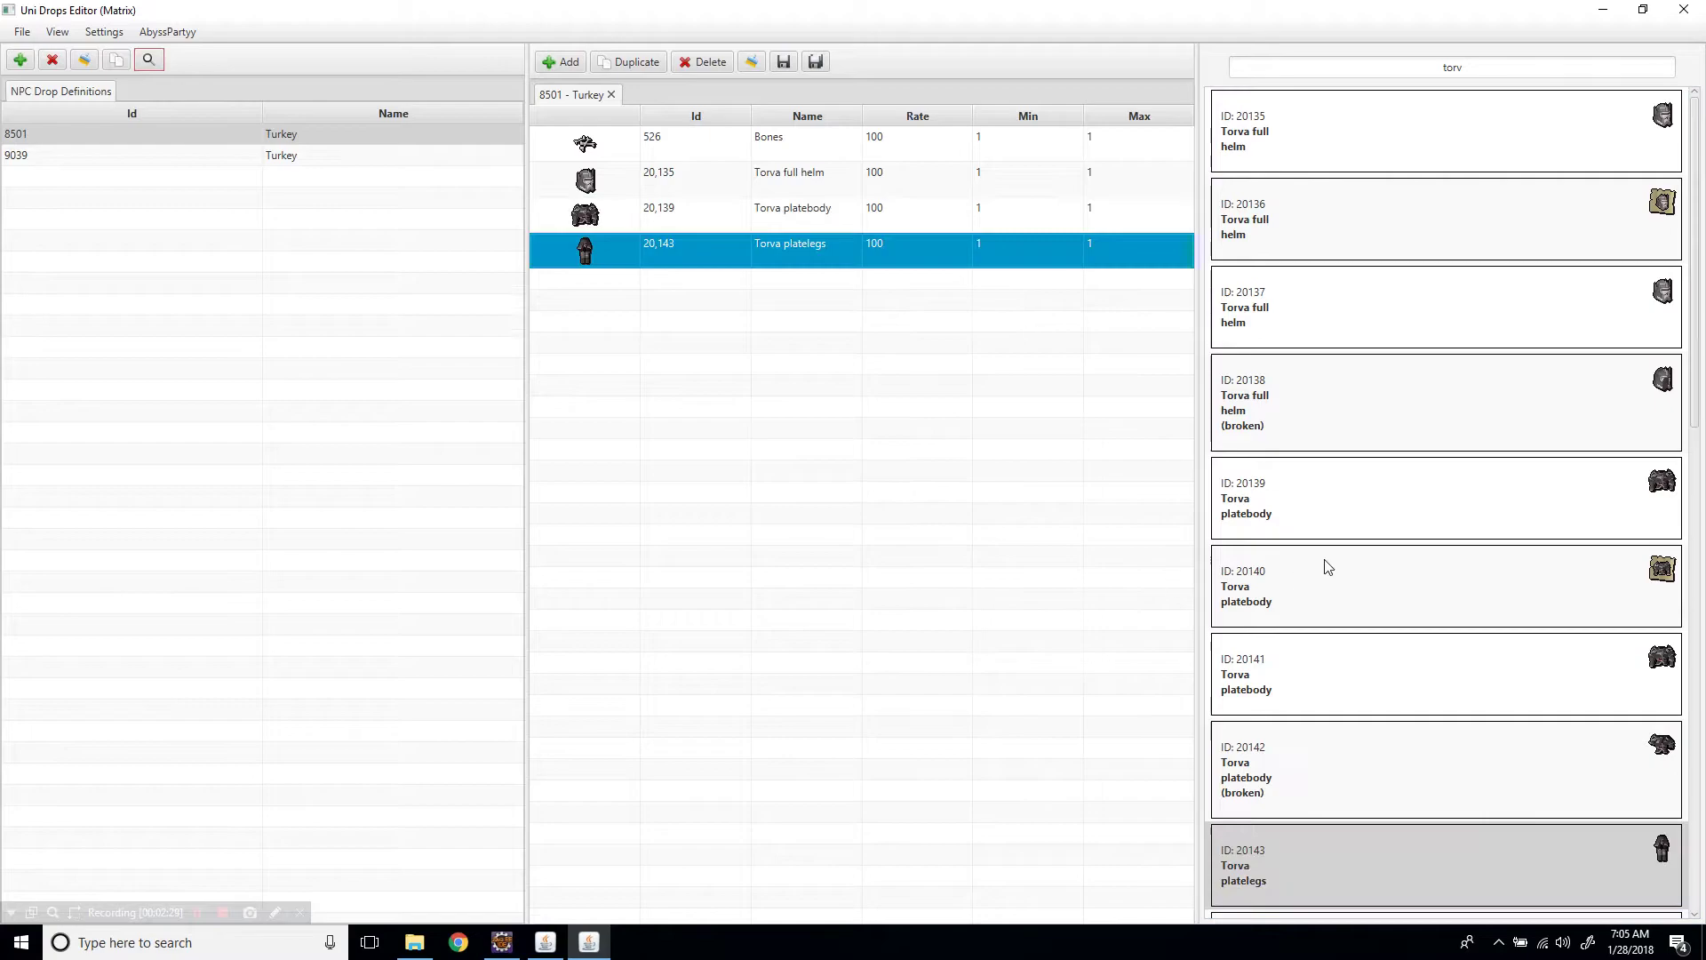
pyautogui.scroll(-9, 1328, 567)
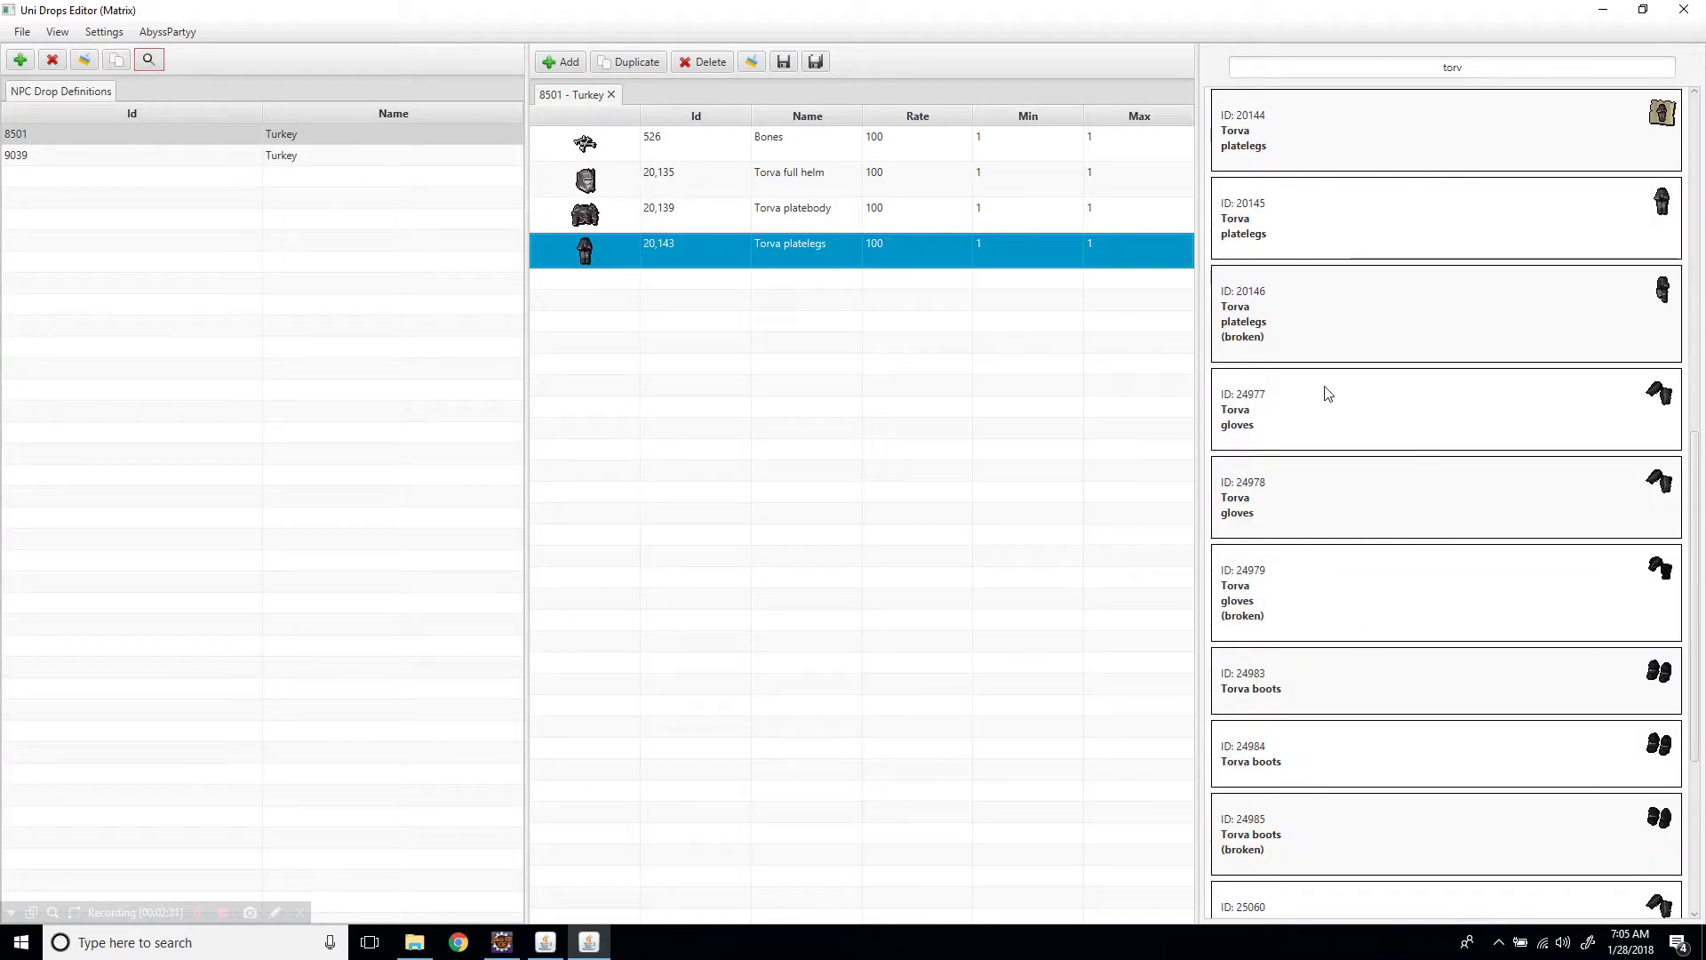
pyautogui.moveTo(1327, 393); pyautogui.dragTo(980, 432)
pyautogui.moveTo(1445, 683); pyautogui.dragTo(720, 478)
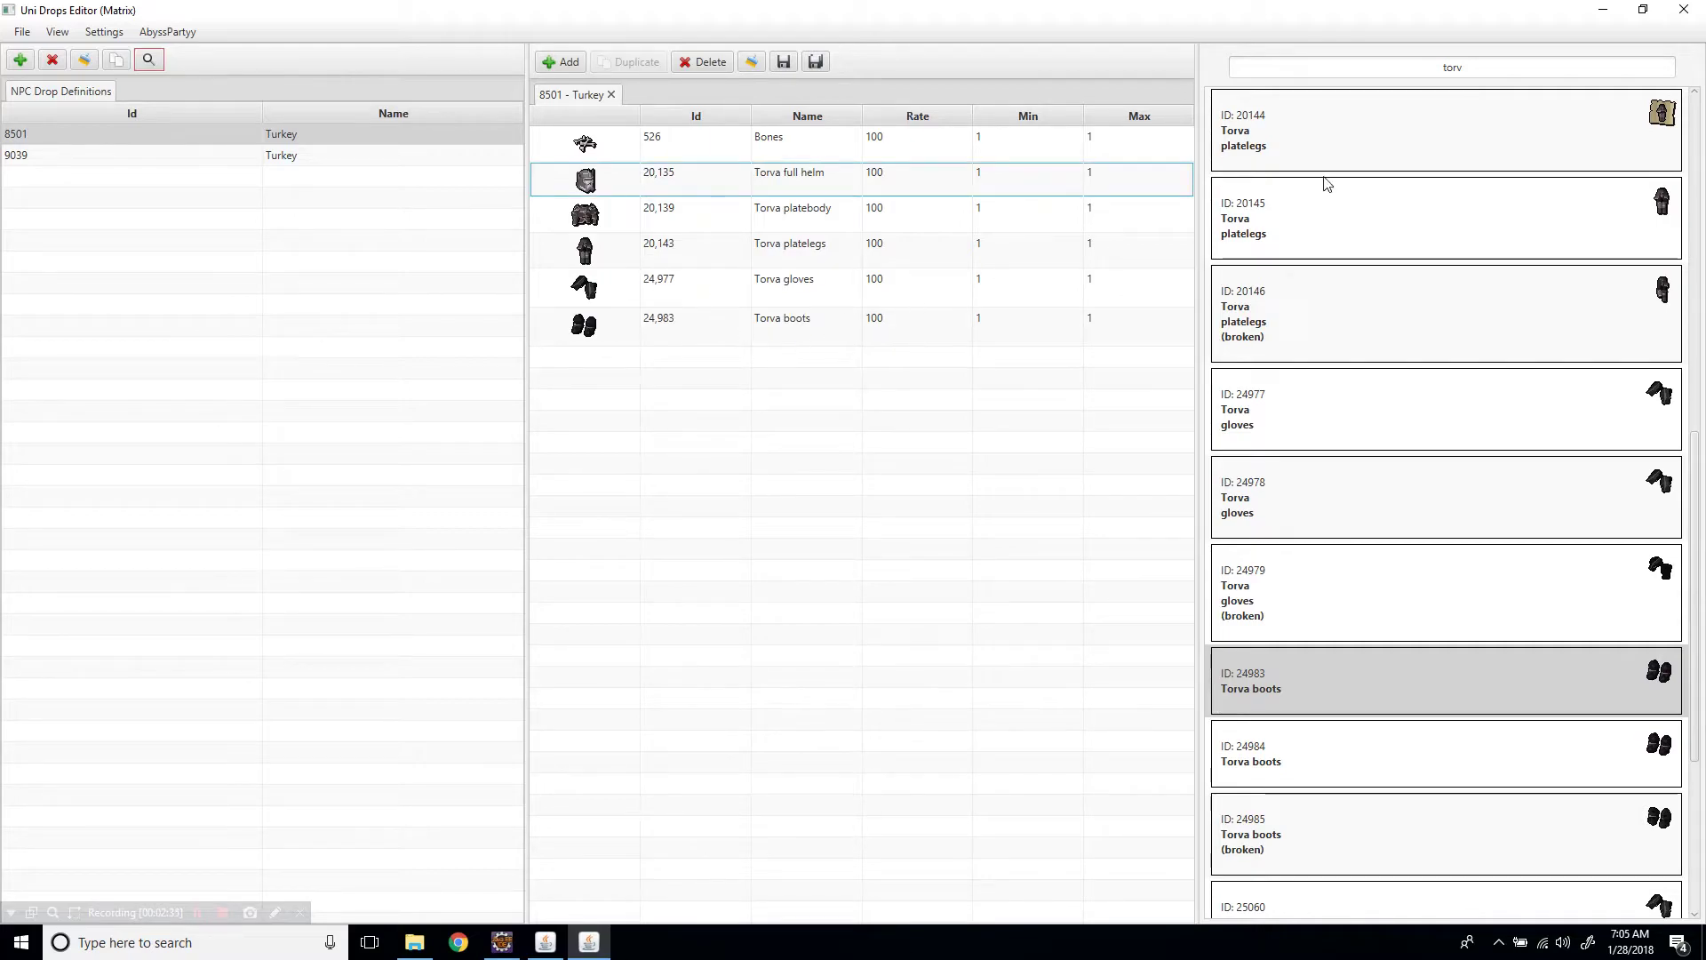
pyautogui.scroll(3, 1422, 178)
pyautogui.doubleClick(1495, 67)
# Search items for 'dragon cla' and drag Dragon claws (14484) into the drops table
pyautogui.write('dragon b')
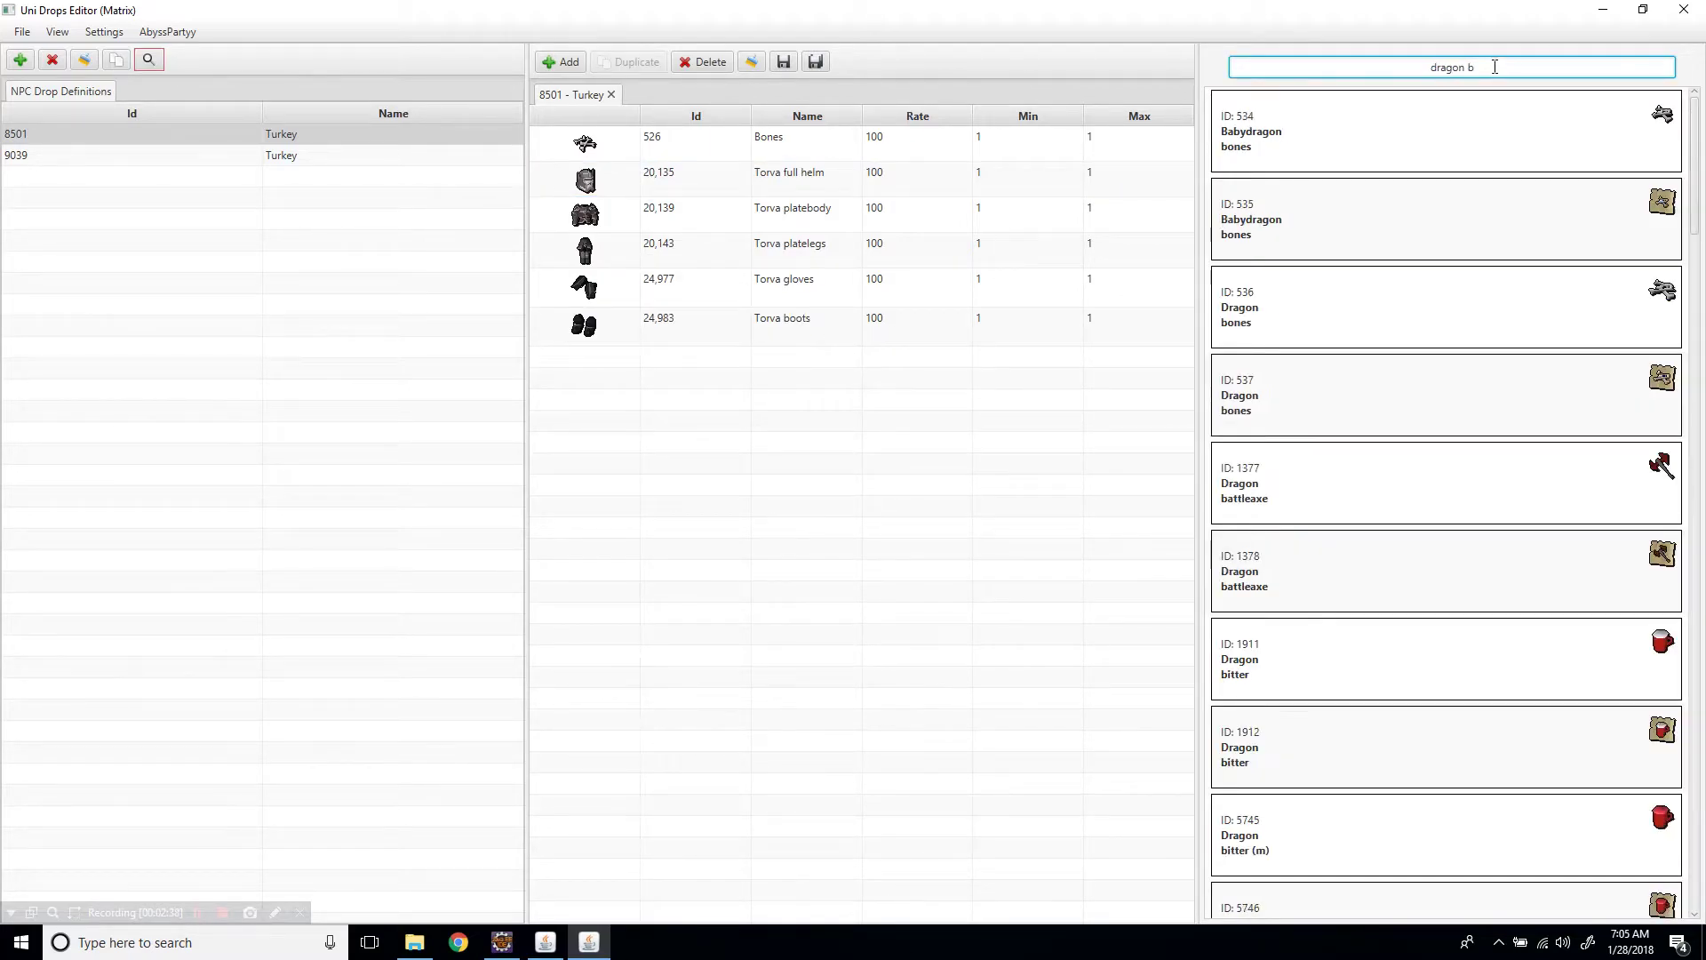
pyautogui.press('BackSpace')
pyautogui.write('cla')
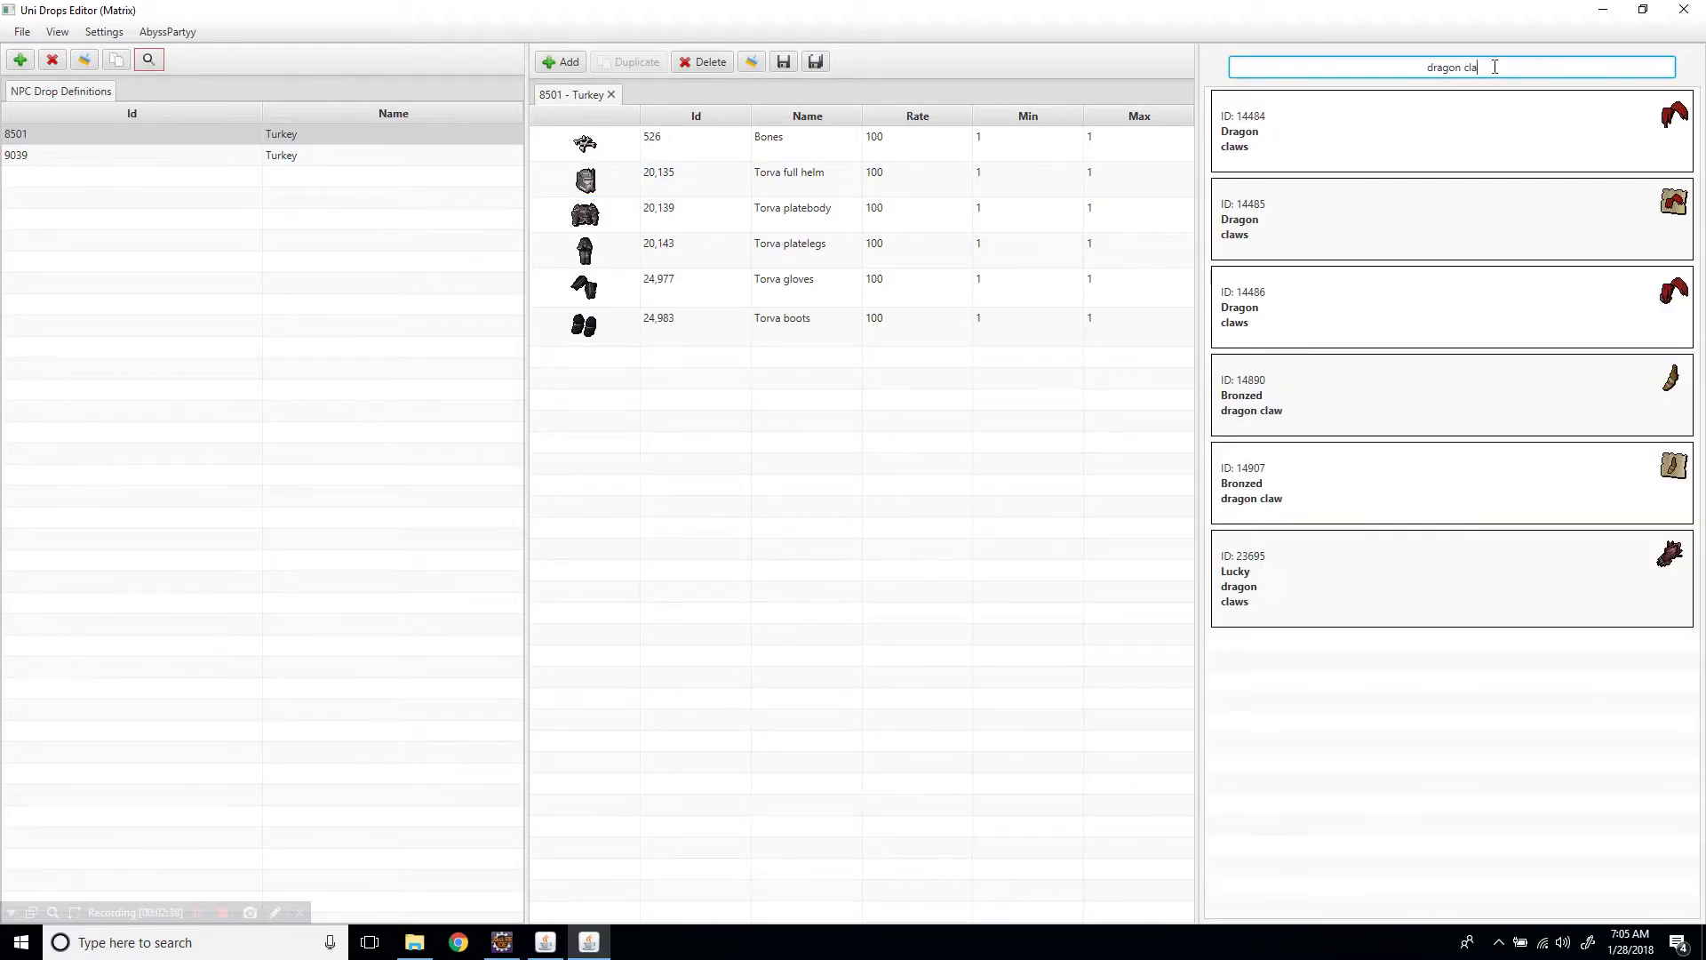
pyautogui.moveTo(1442, 125); pyautogui.dragTo(1017, 345)
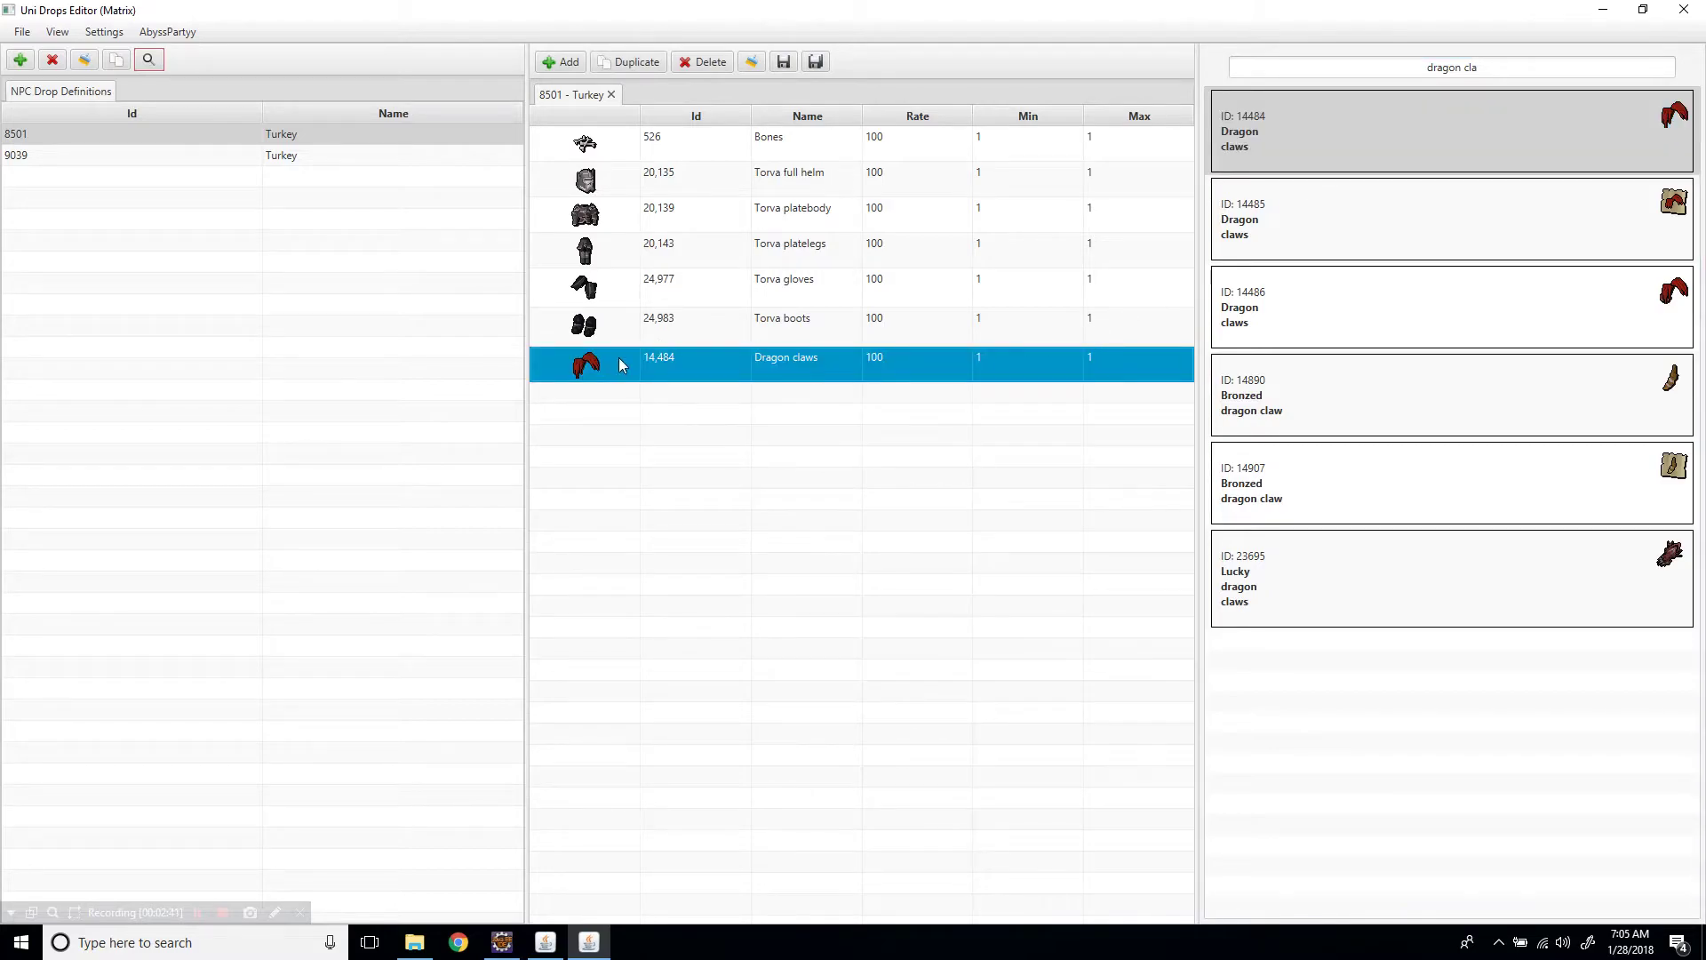
# Select the Bones and Torva full helm drop rows in turn
pyautogui.click(611, 160)
pyautogui.click(622, 178)
pyautogui.click(634, 149)
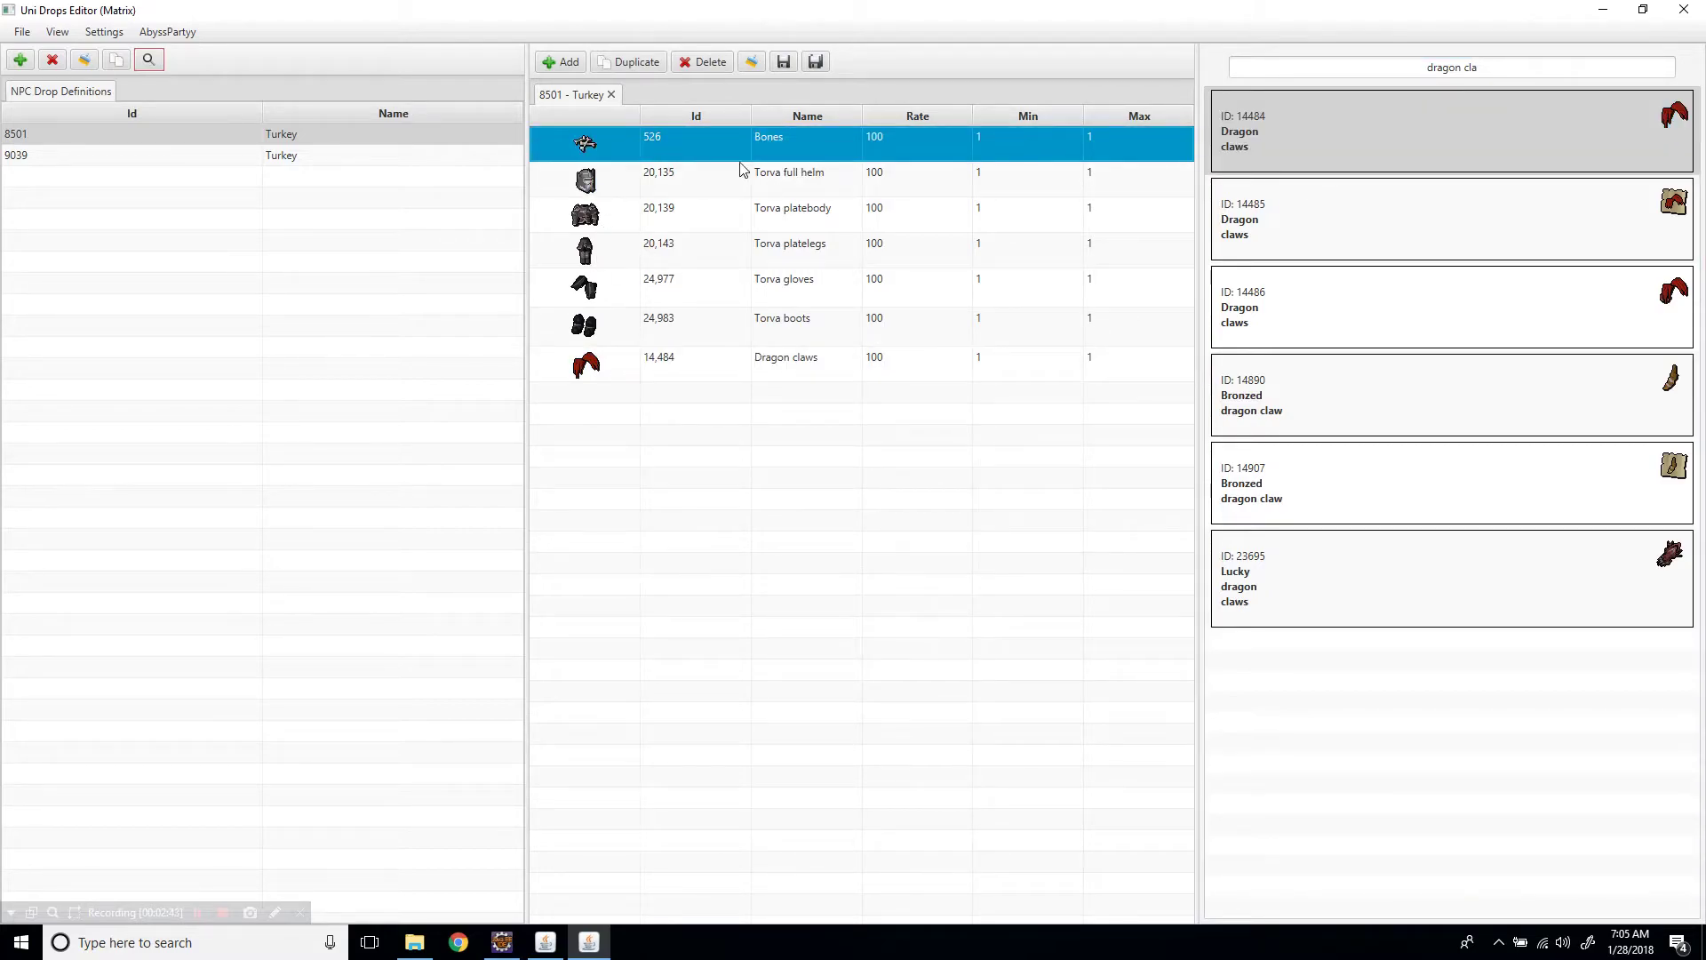
pyautogui.click(870, 177)
pyautogui.click(872, 148)
# Select the Turkey's drop rows and enter a rate of 100 on Torva full helm
pyautogui.click(693, 216)
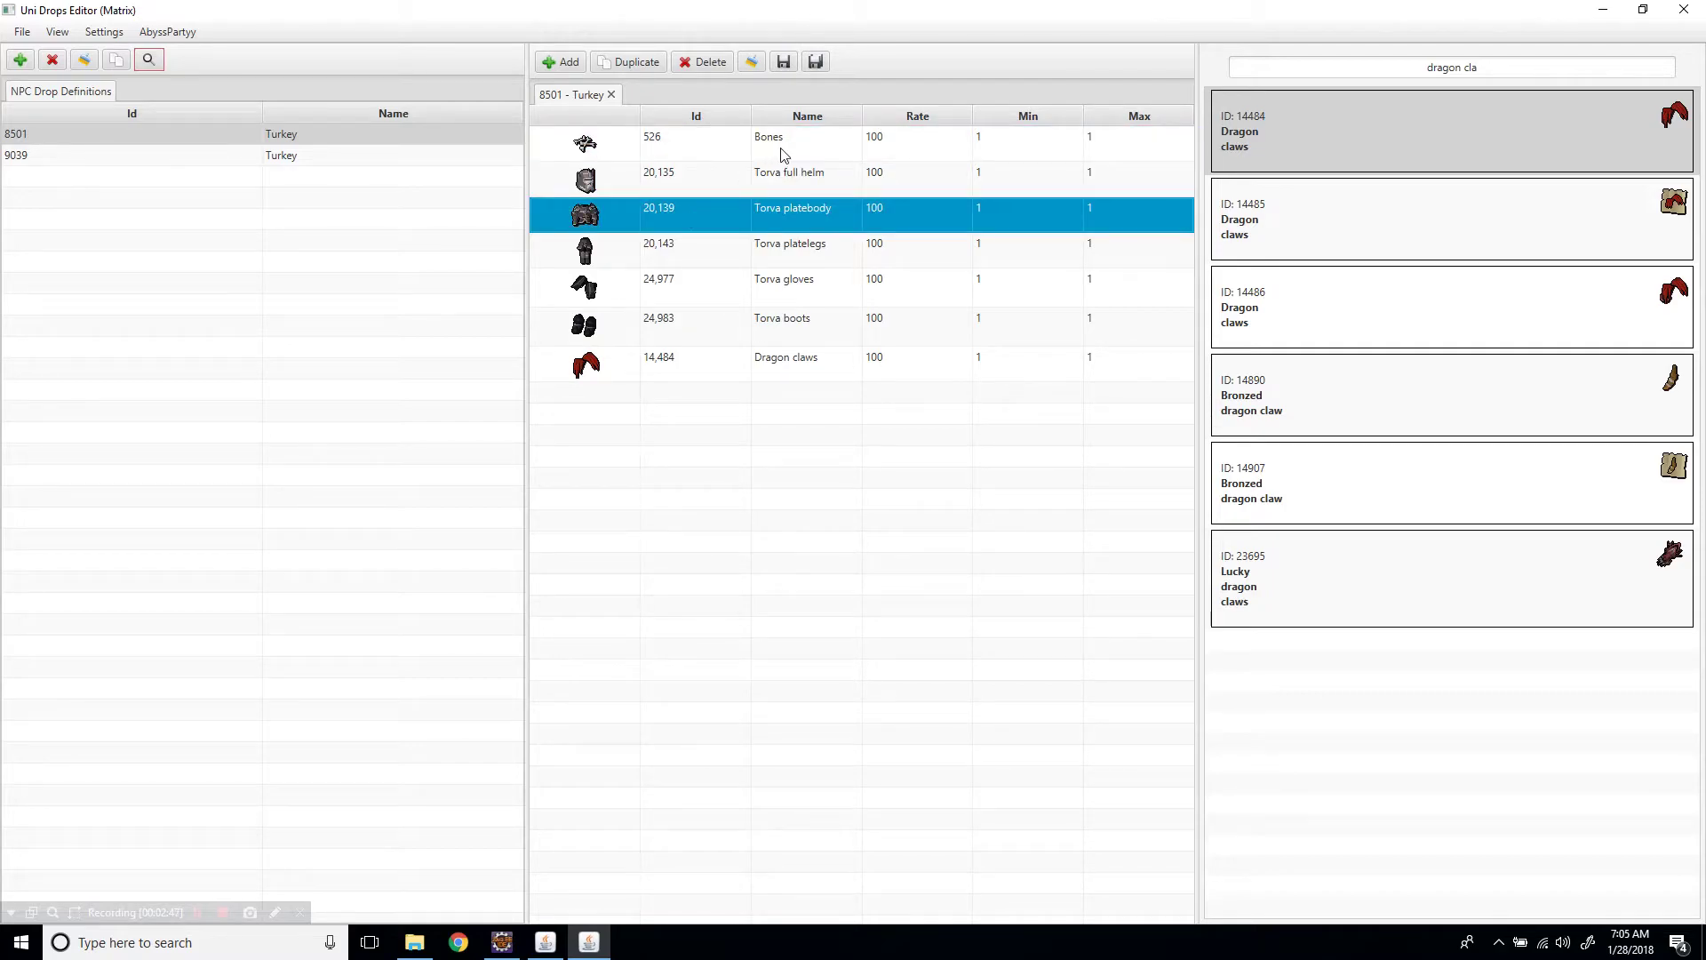
pyautogui.click(644, 149)
pyautogui.click(840, 182)
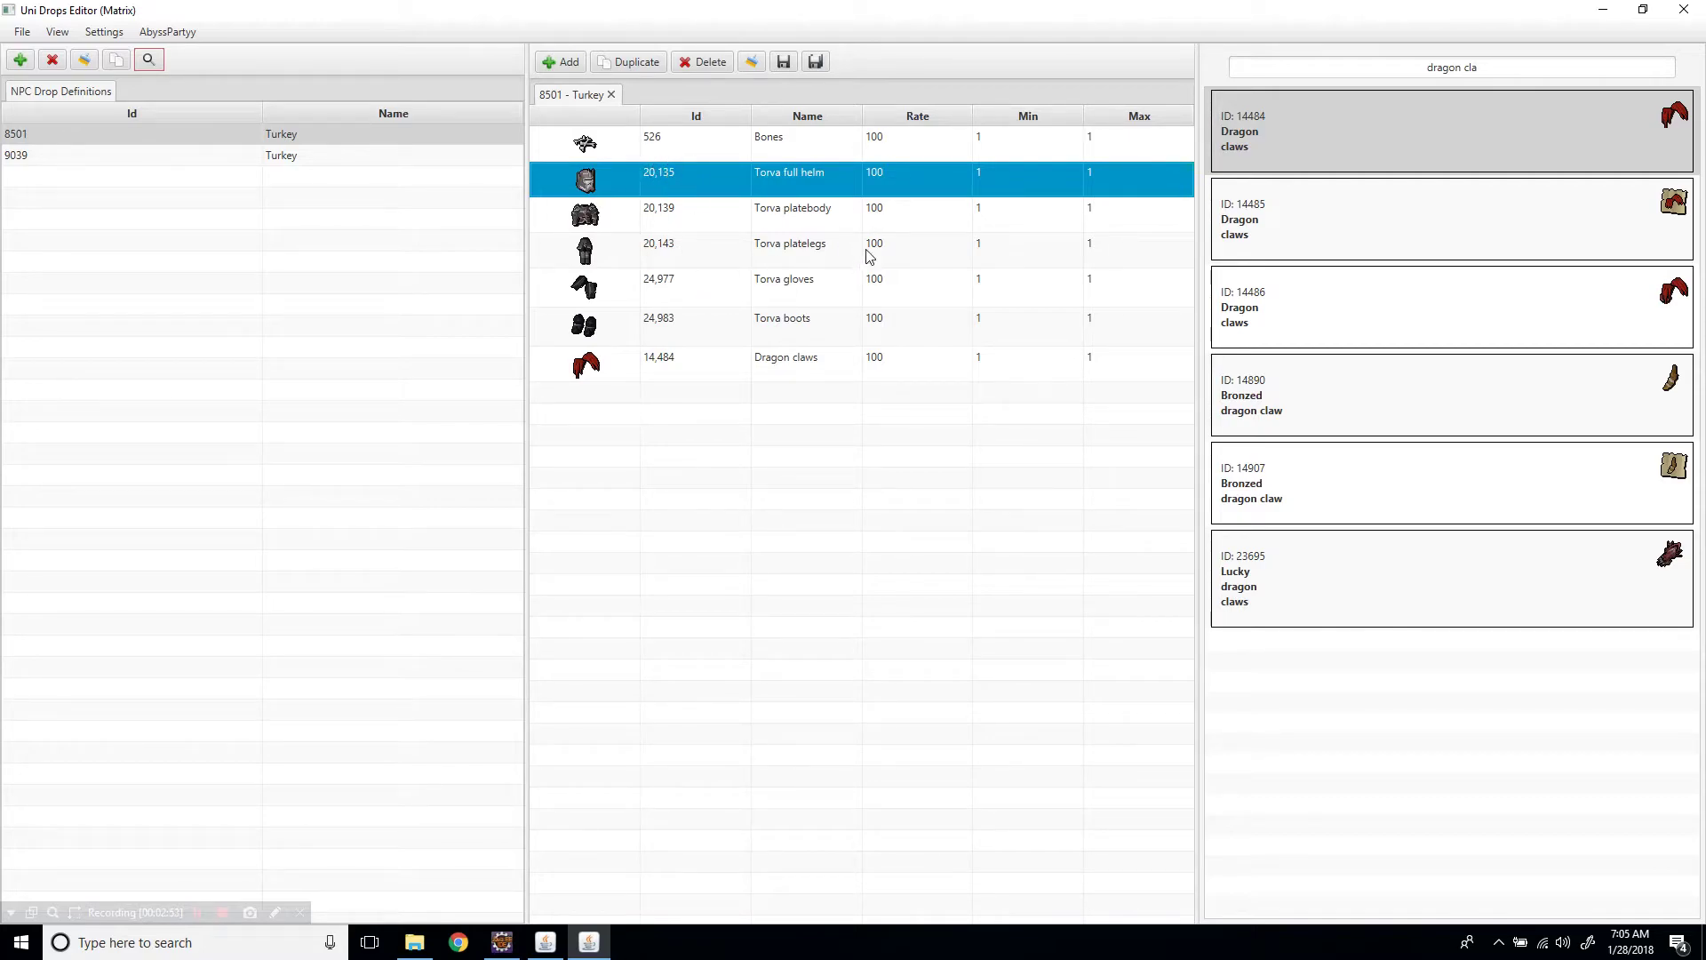
pyautogui.click(880, 217)
pyautogui.click(881, 174)
pyautogui.click(882, 174)
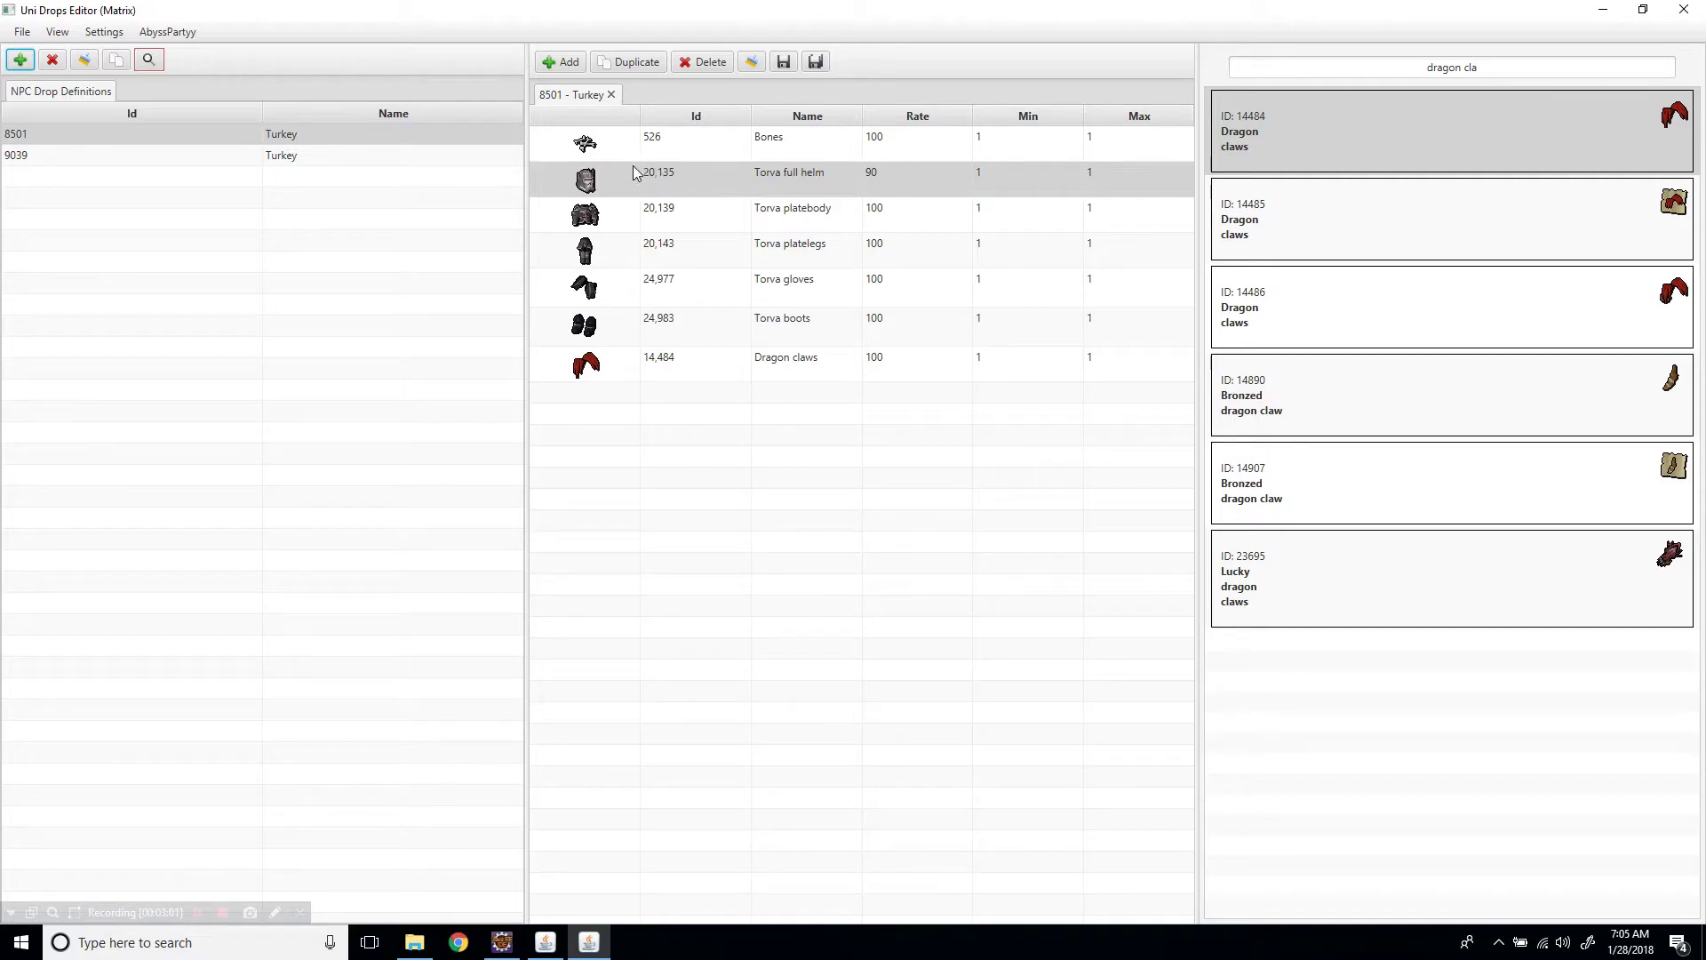
pyautogui.click(860, 153)
pyautogui.keyDown('shift'); pyautogui.click(877, 323); pyautogui.keyUp('shift')
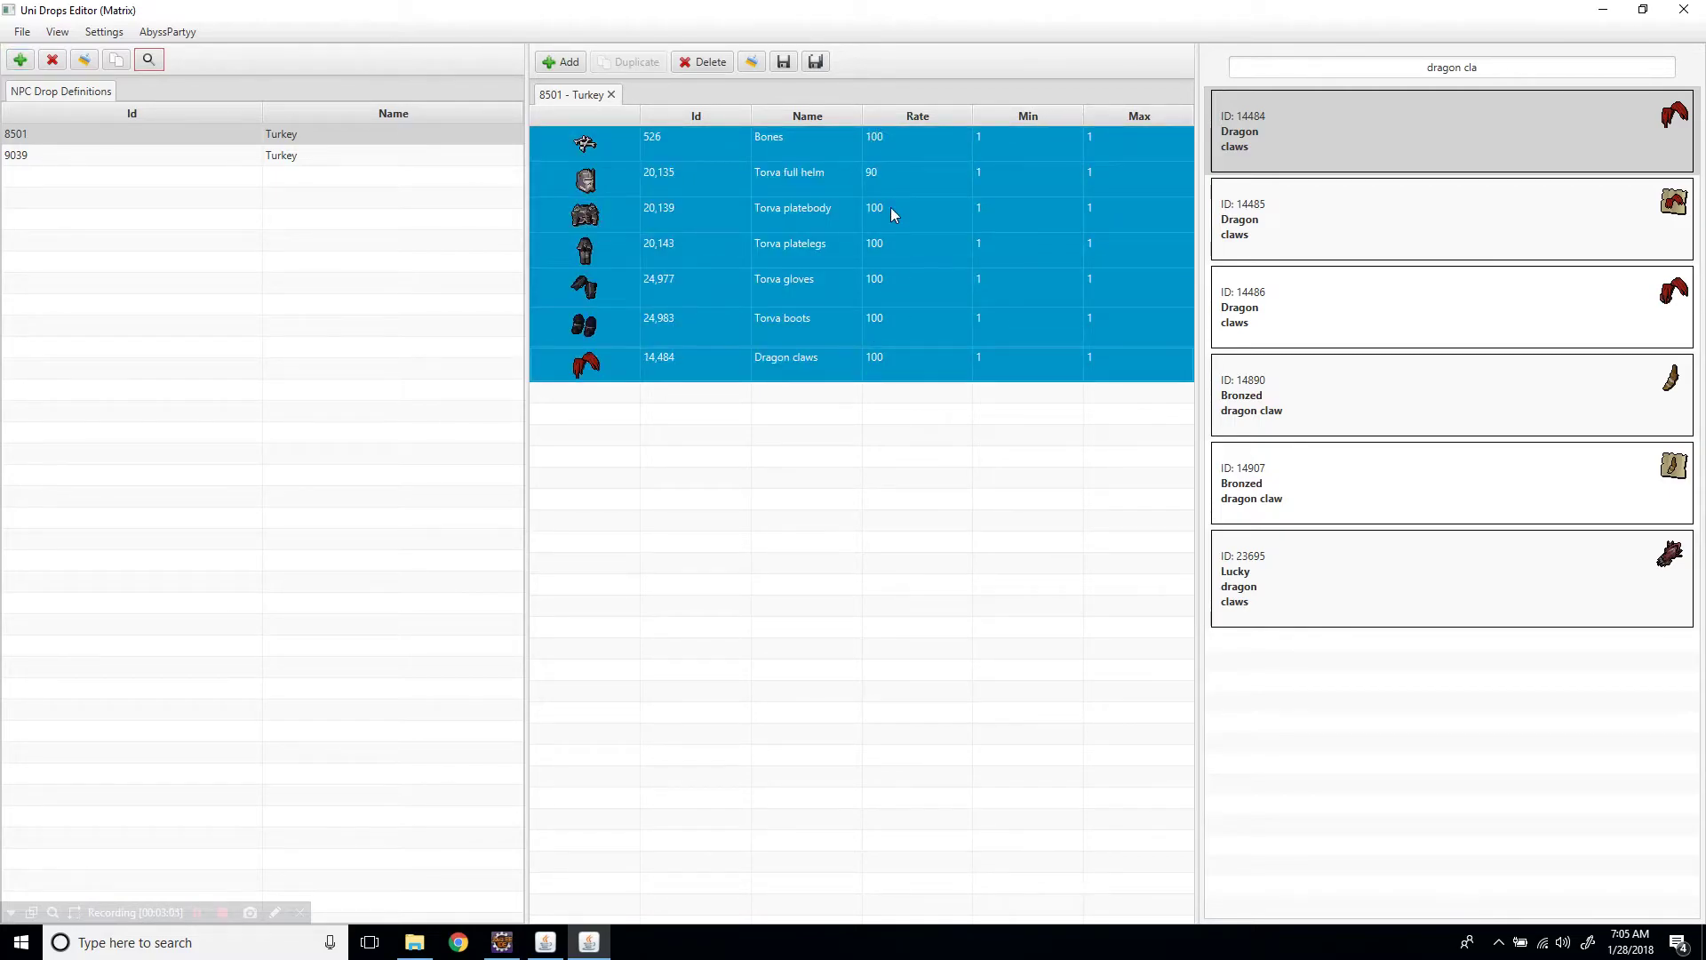
pyautogui.doubleClick(889, 175)
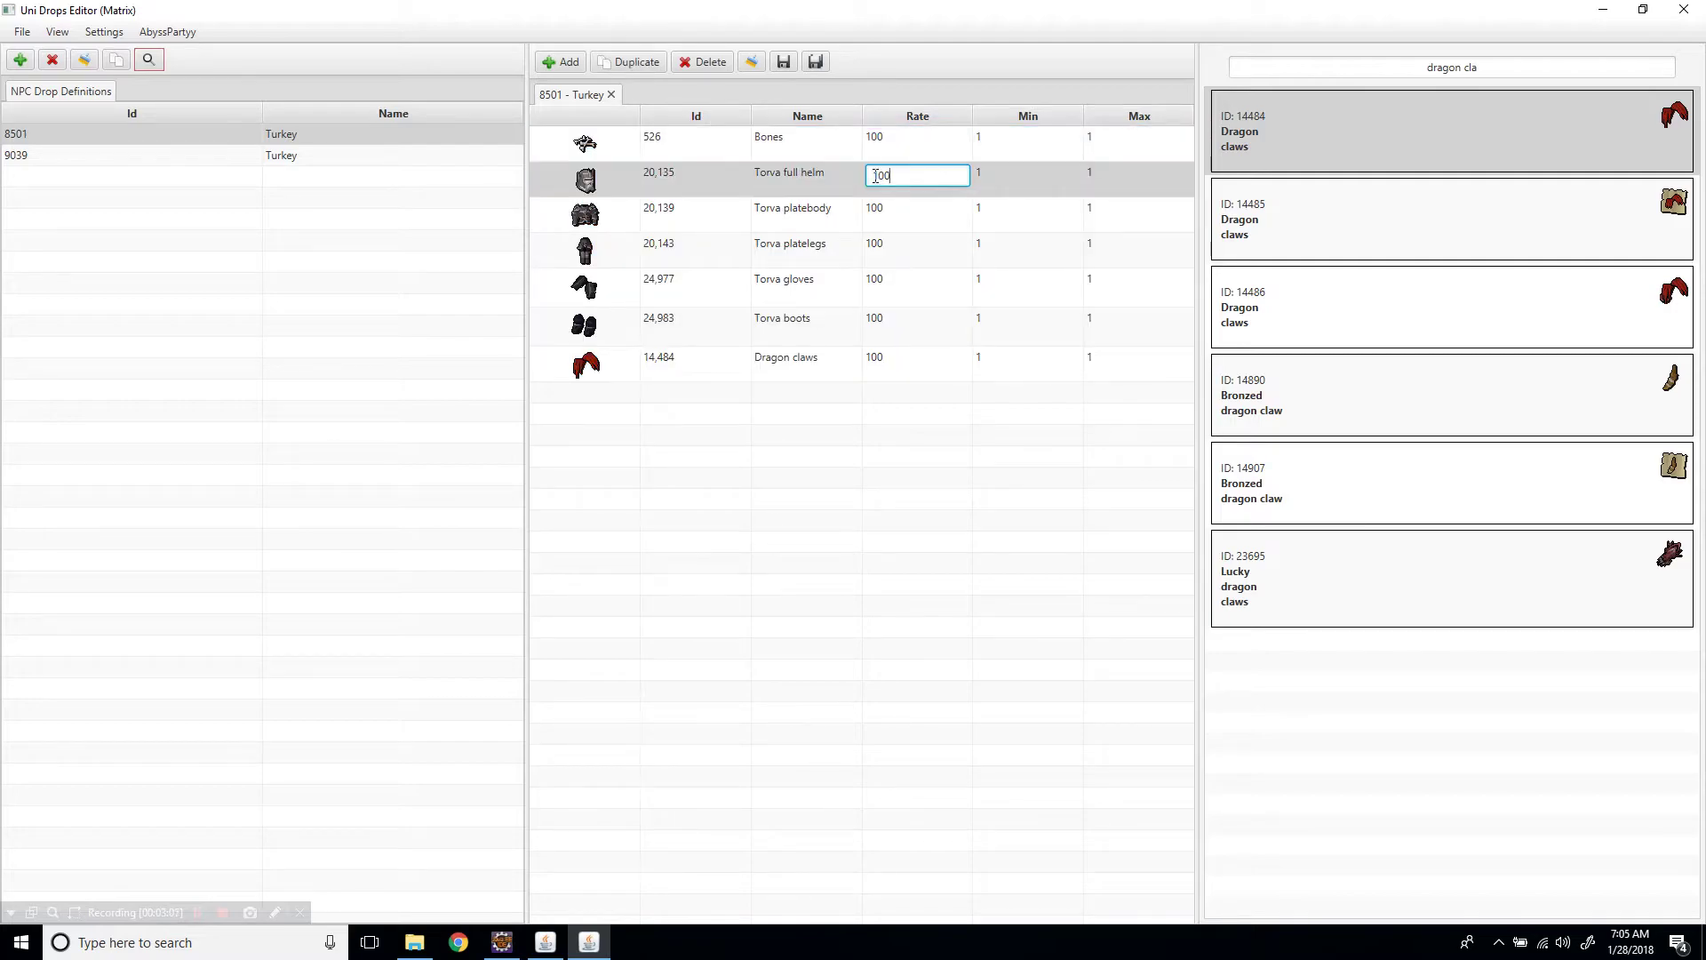
pyautogui.write('100')
pyautogui.press('Return')
# Set the Torva boots and Dragon claws drop rates to 20
pyautogui.click(761, 357)
pyautogui.keyDown('shift'); pyautogui.click(796, 139); pyautogui.keyUp('shift')
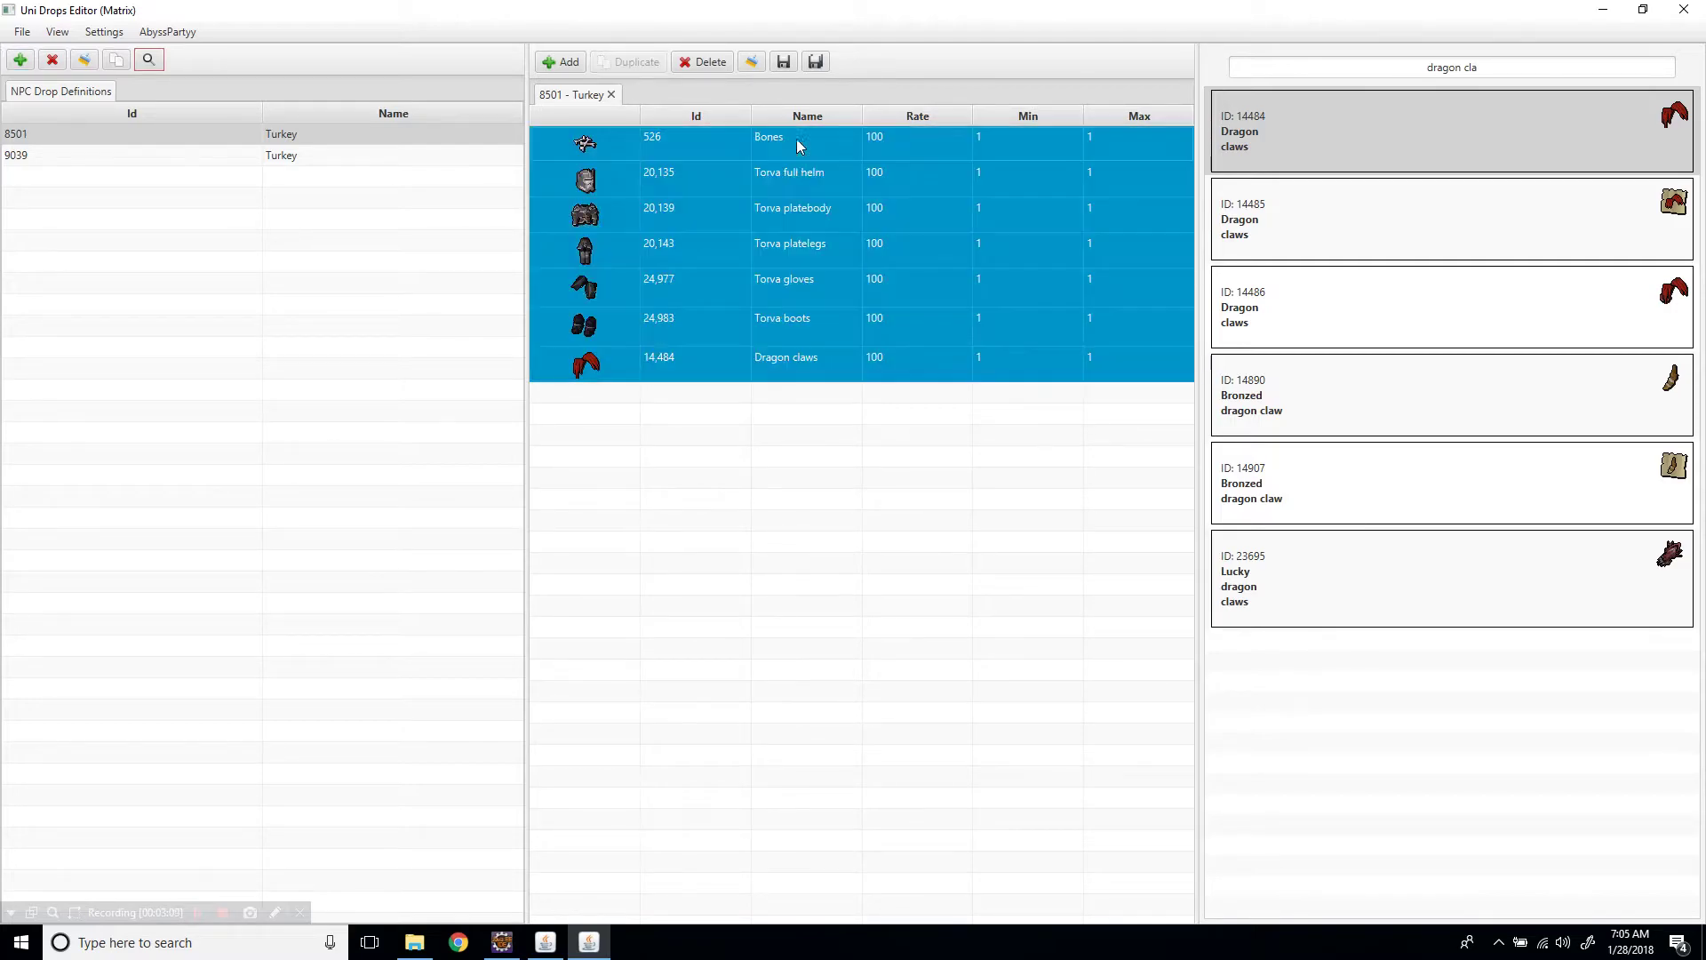
pyautogui.click(778, 337)
pyautogui.doubleClick(879, 363)
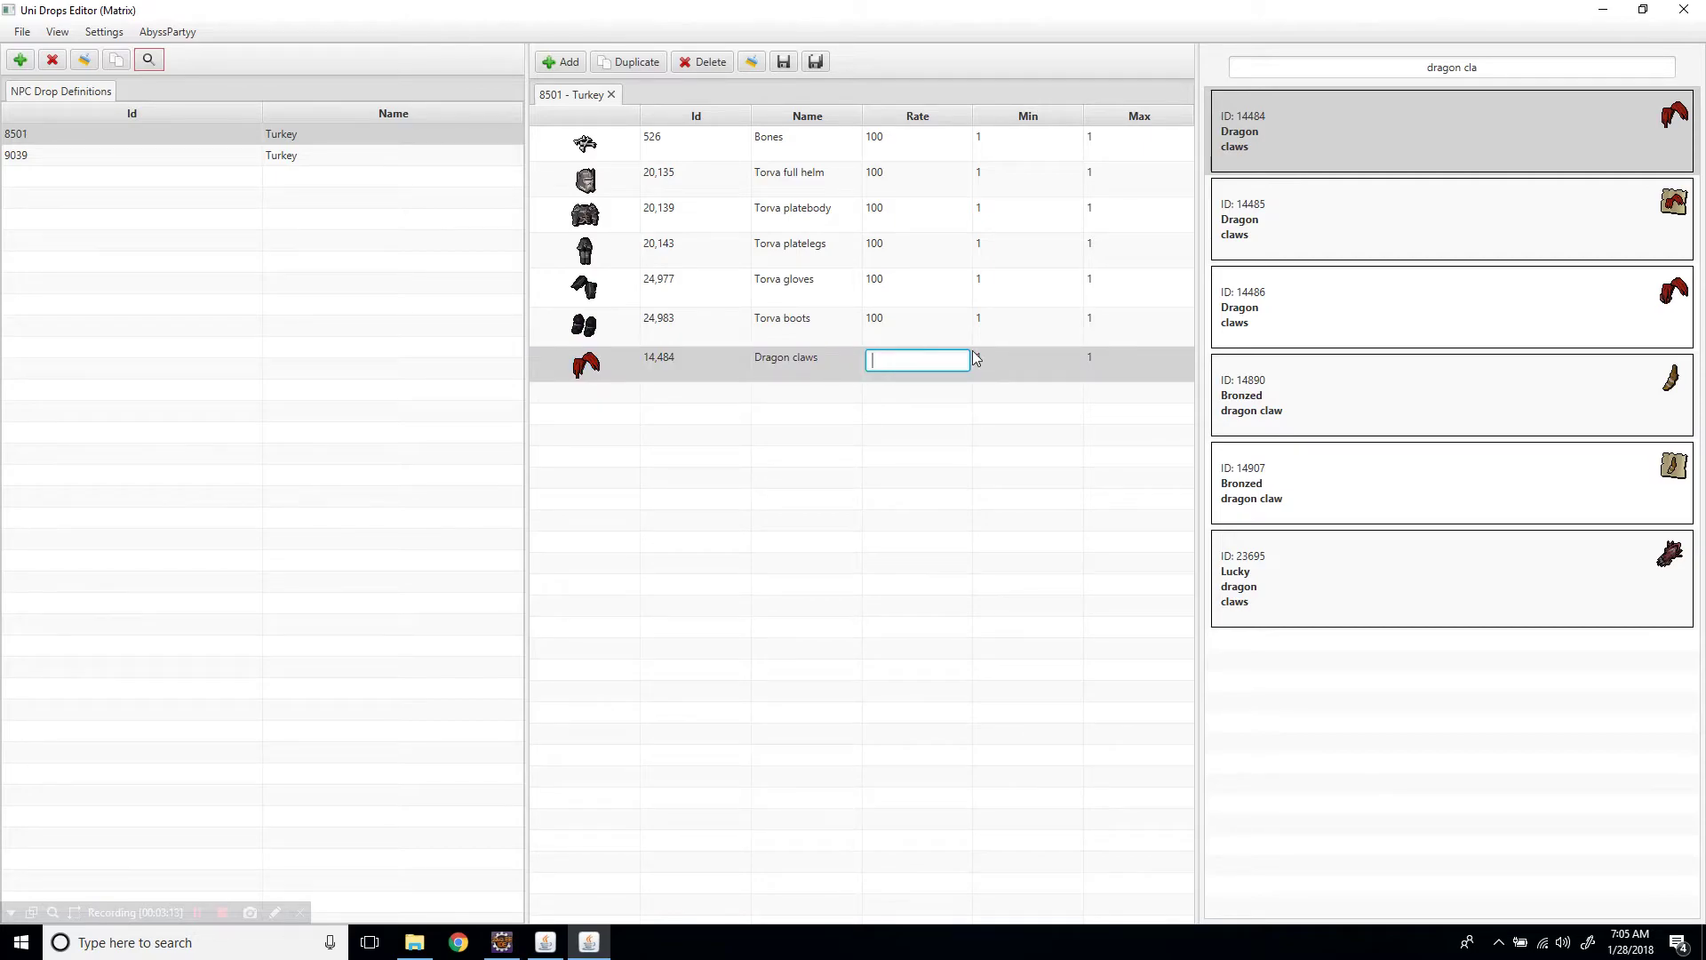
pyautogui.write('1')
pyautogui.doubleClick(880, 324)
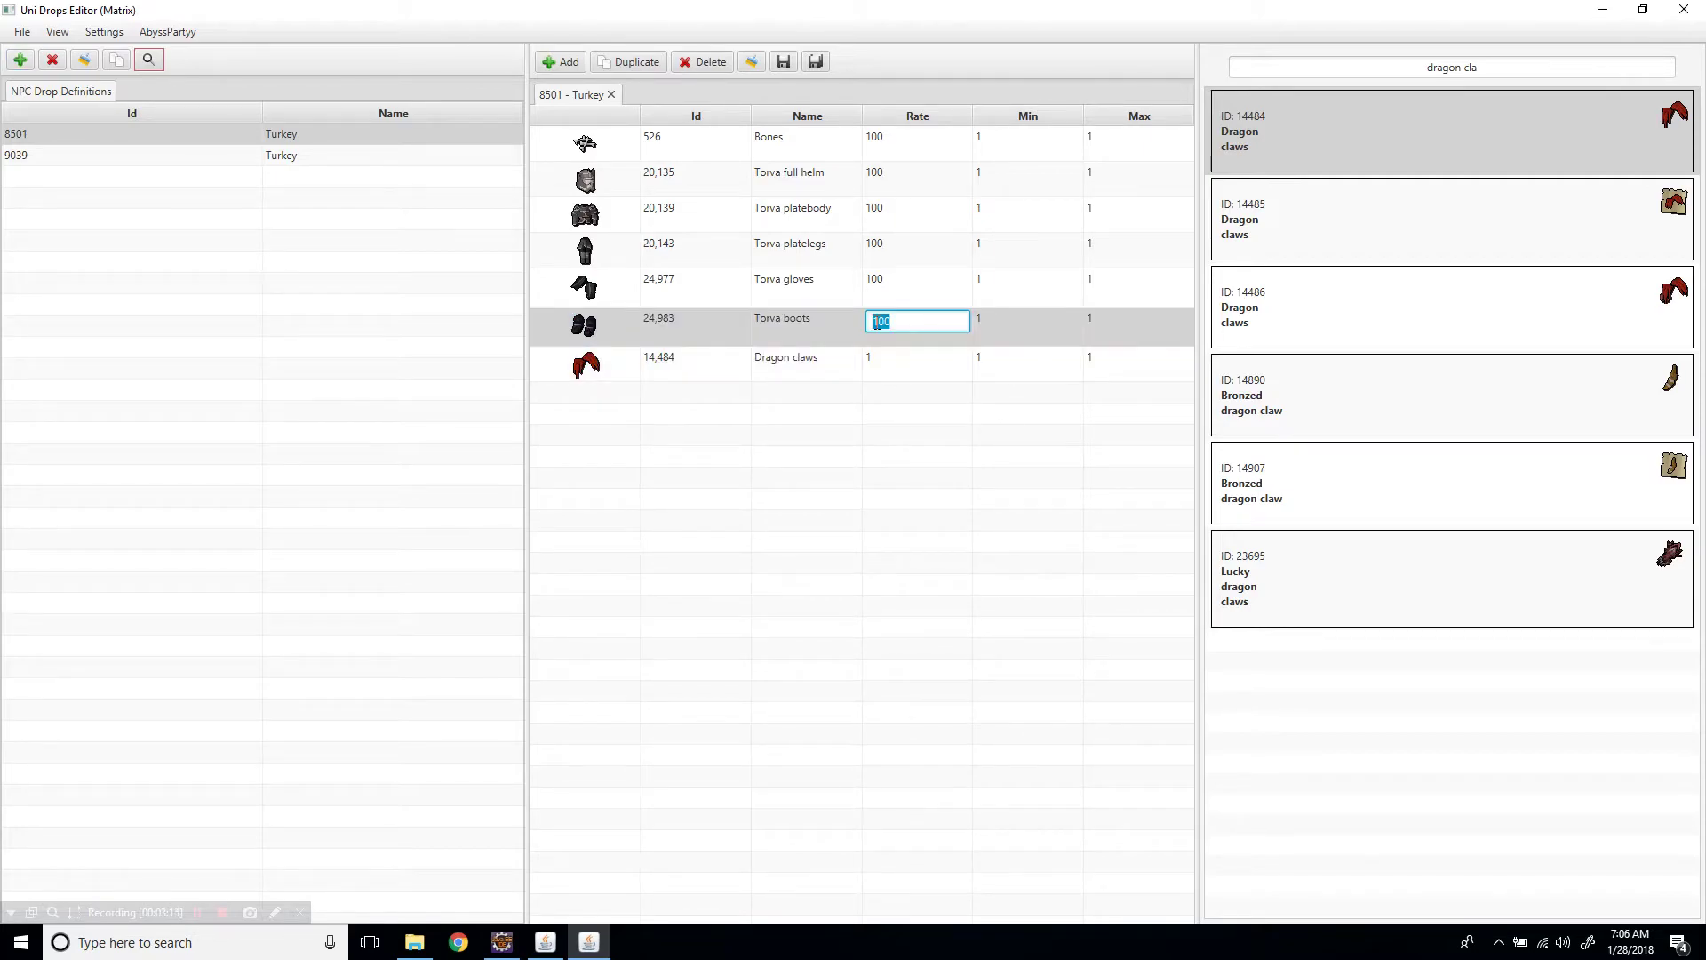
pyautogui.click(876, 322)
pyautogui.doubleClick(875, 335)
pyautogui.write('0')
pyautogui.press('Return')
pyautogui.doubleClick(874, 361)
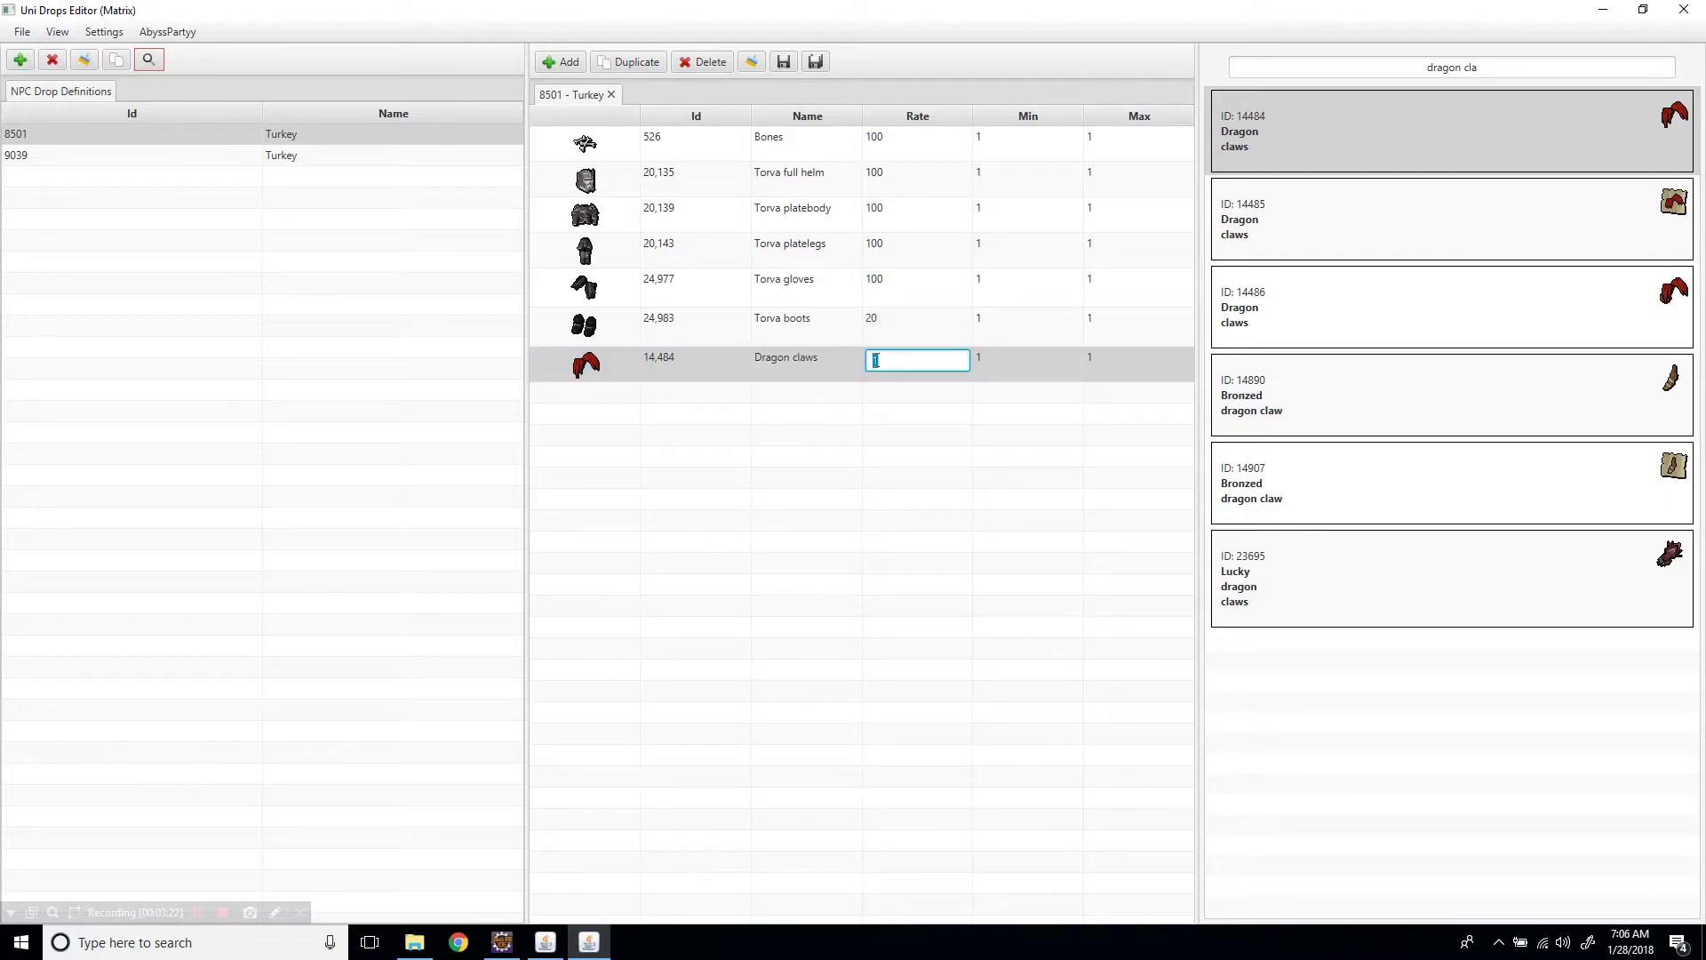
pyautogui.write('20')
pyautogui.press('Return')
# Set the Torva platelegs, platebody and full helm drop rates to 20
pyautogui.doubleClick(876, 281)
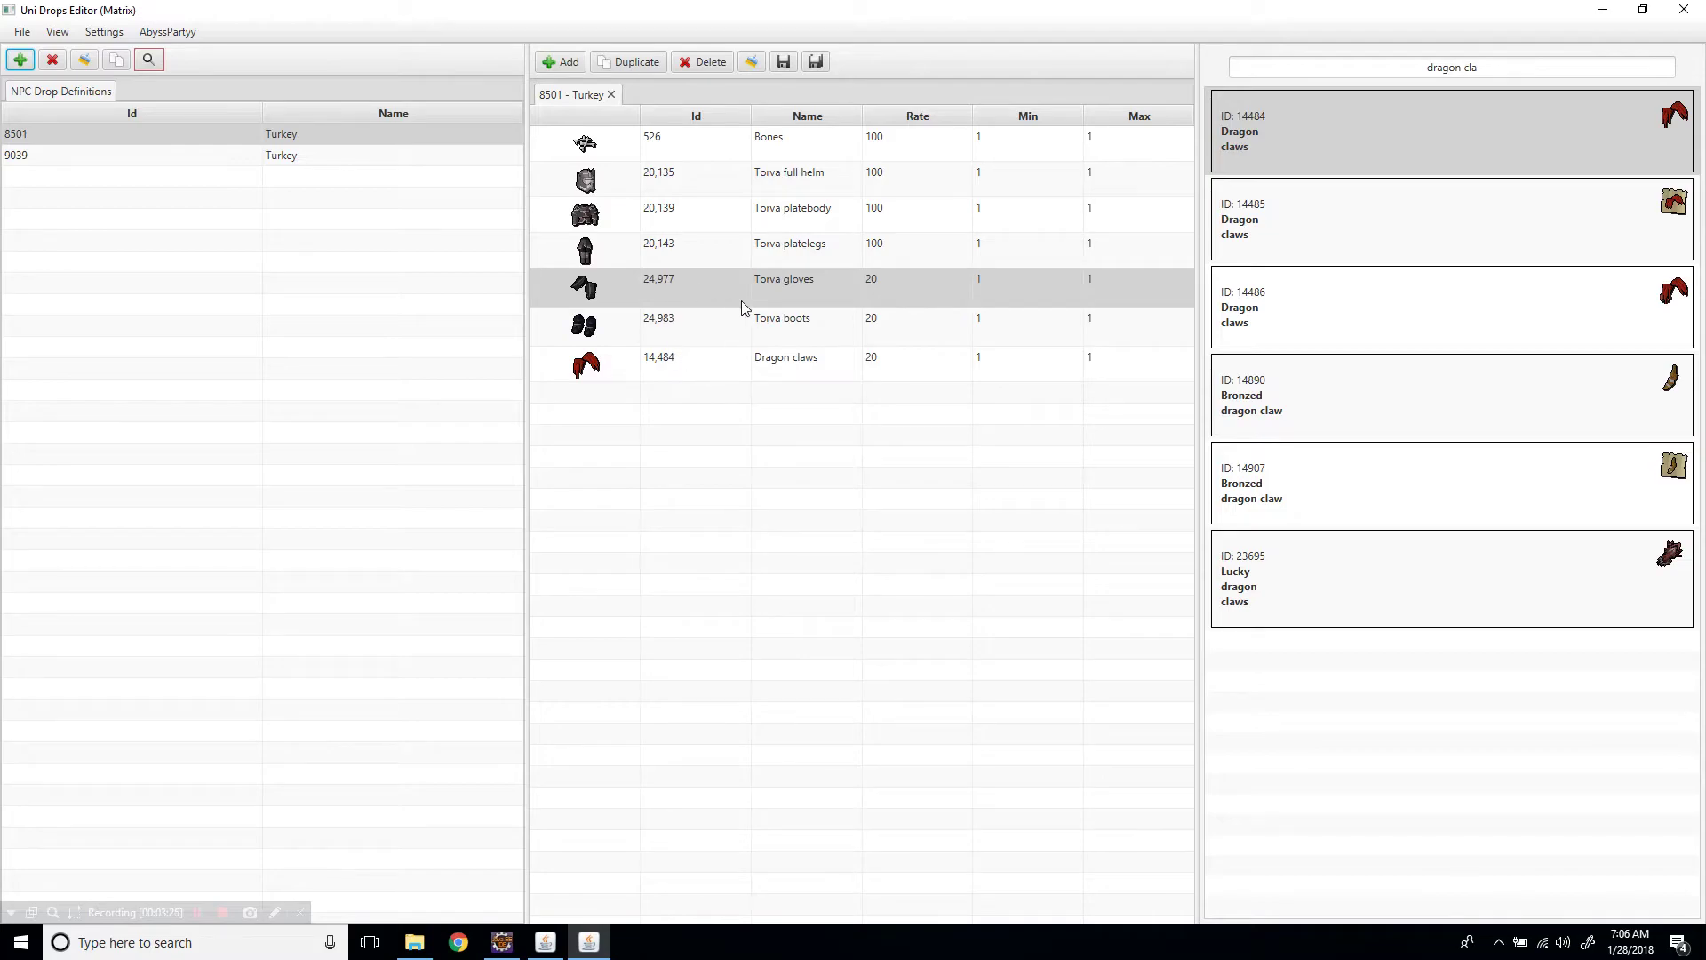
pyautogui.doubleClick(870, 248)
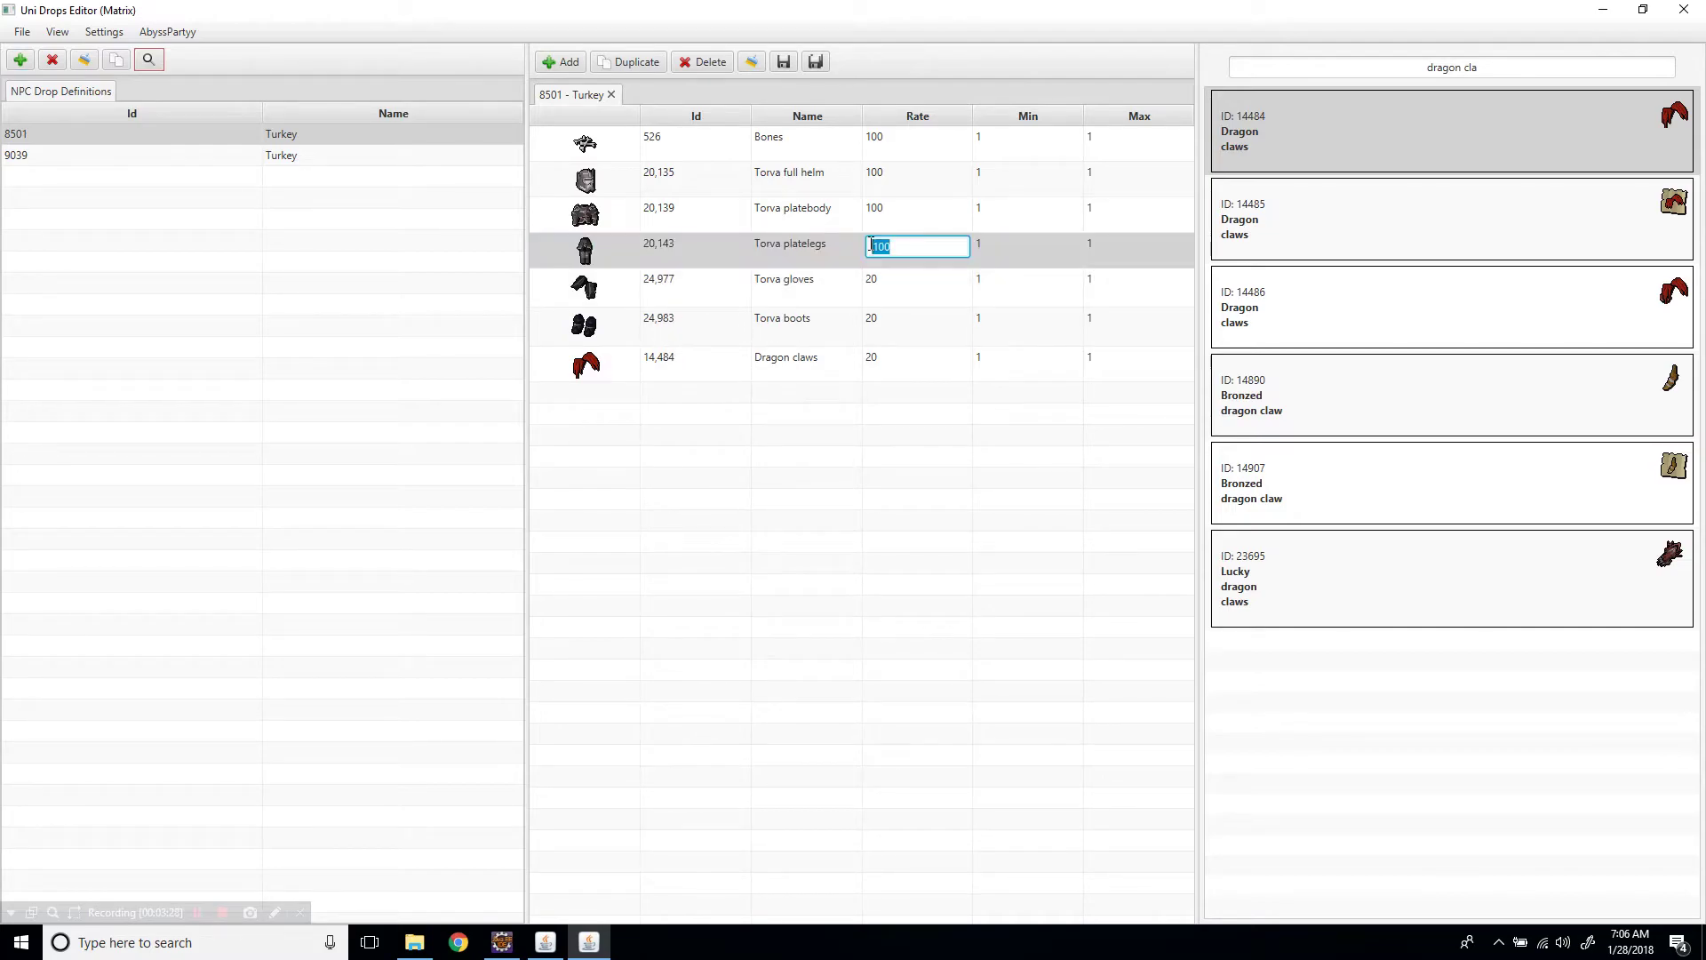
pyautogui.write('20')
pyautogui.press('Return')
pyautogui.doubleClick(875, 211)
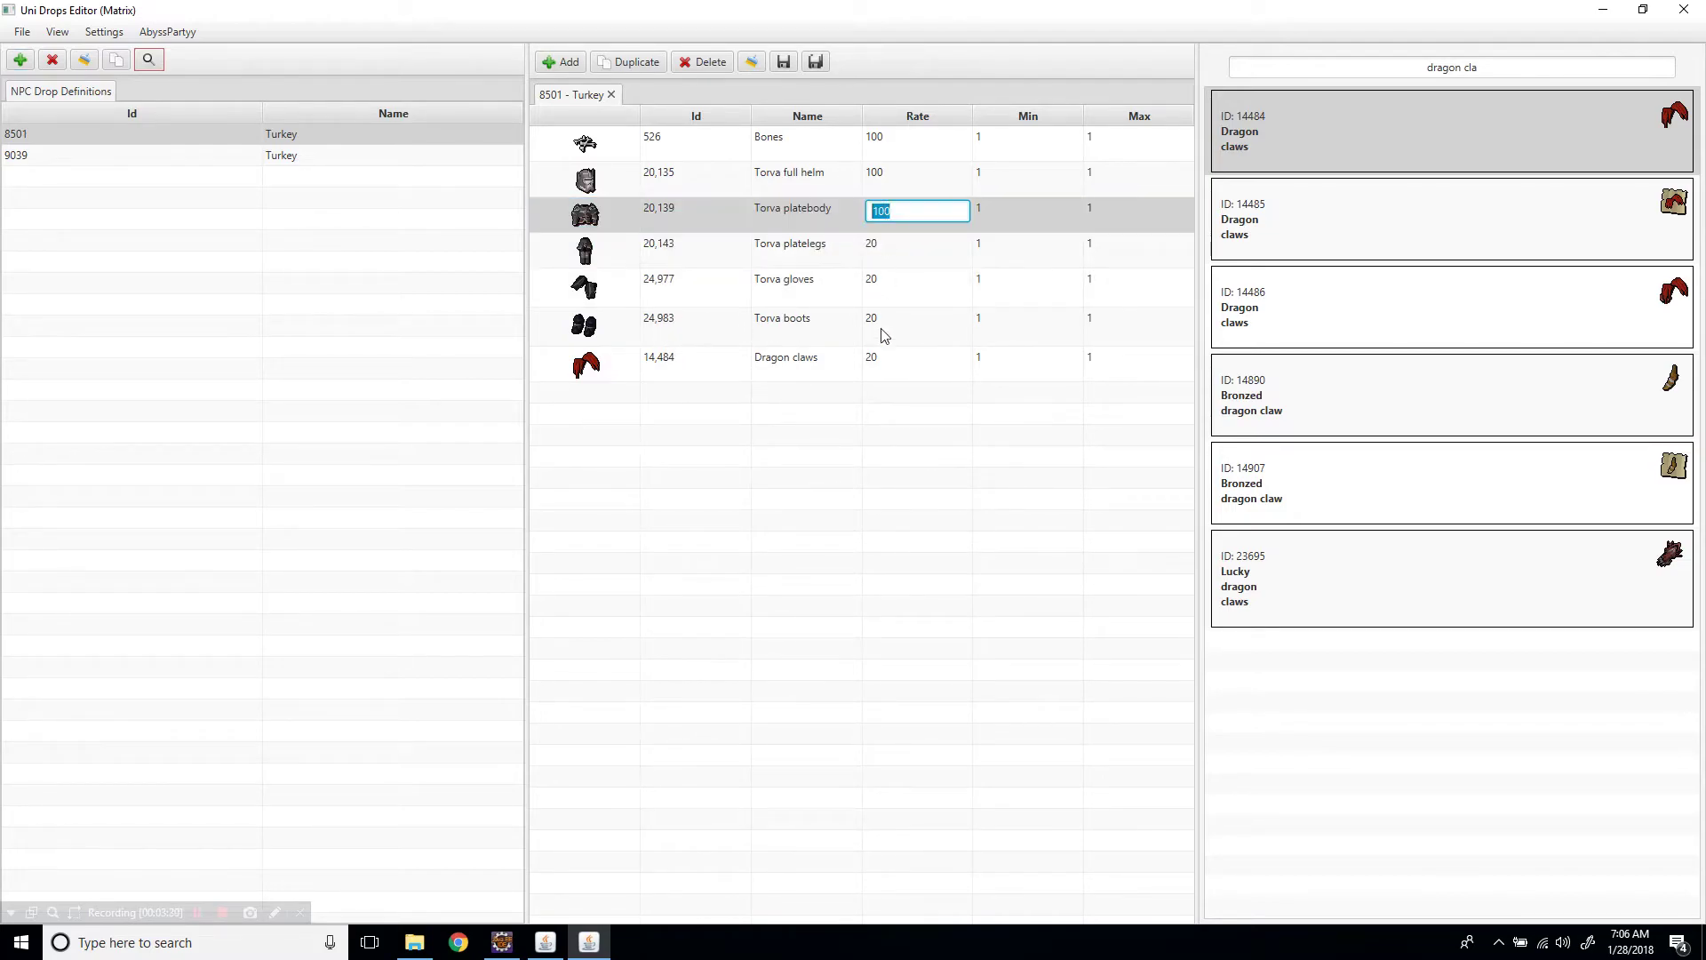
pyautogui.write('20')
pyautogui.press('Return')
pyautogui.doubleClick(893, 177)
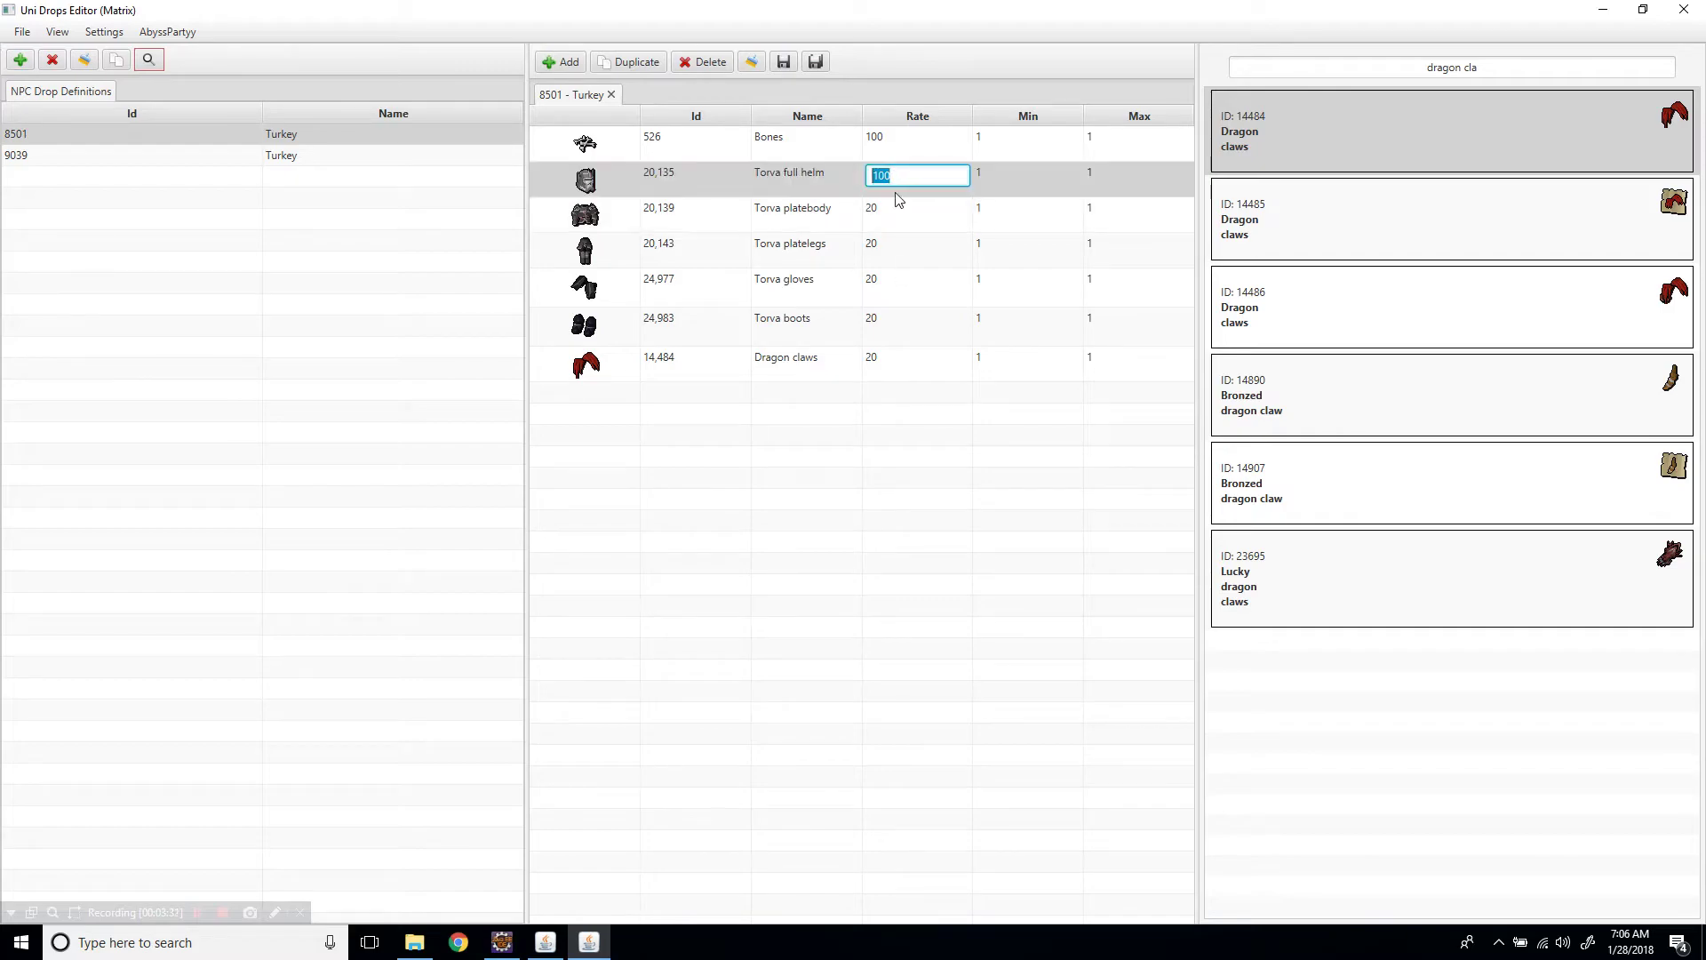
pyautogui.write('20')
pyautogui.press('Return')
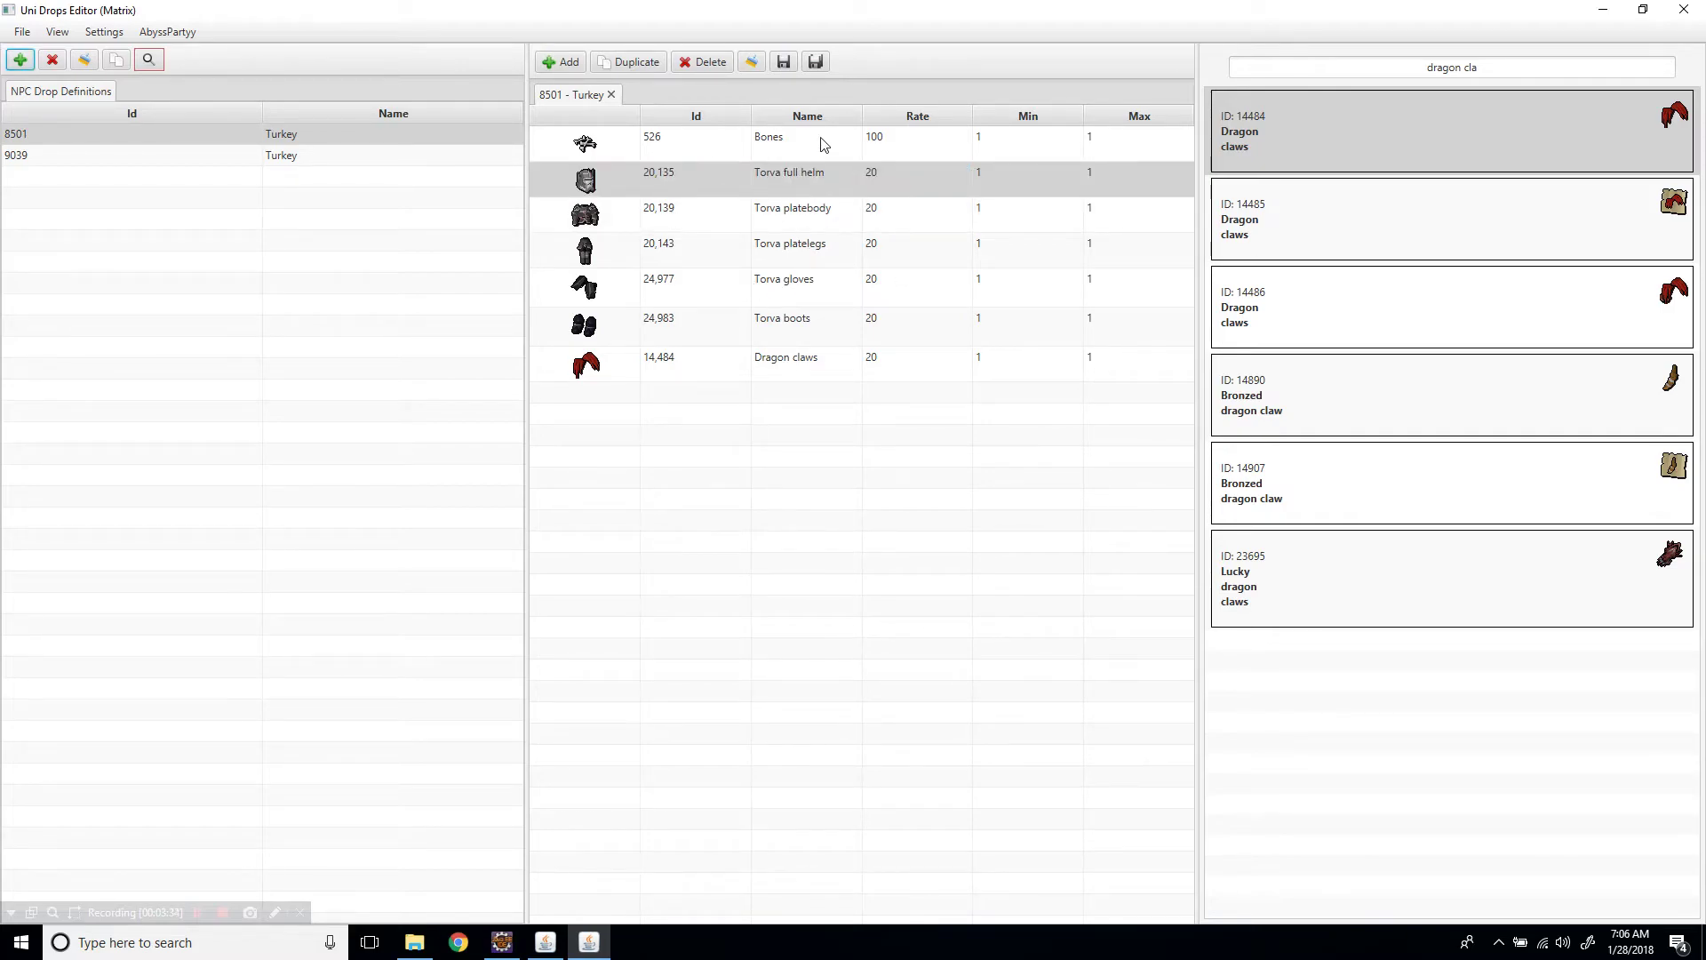
# Review the Bones and Torva rows and start editing the full helm's maximum amount
pyautogui.click(862, 157)
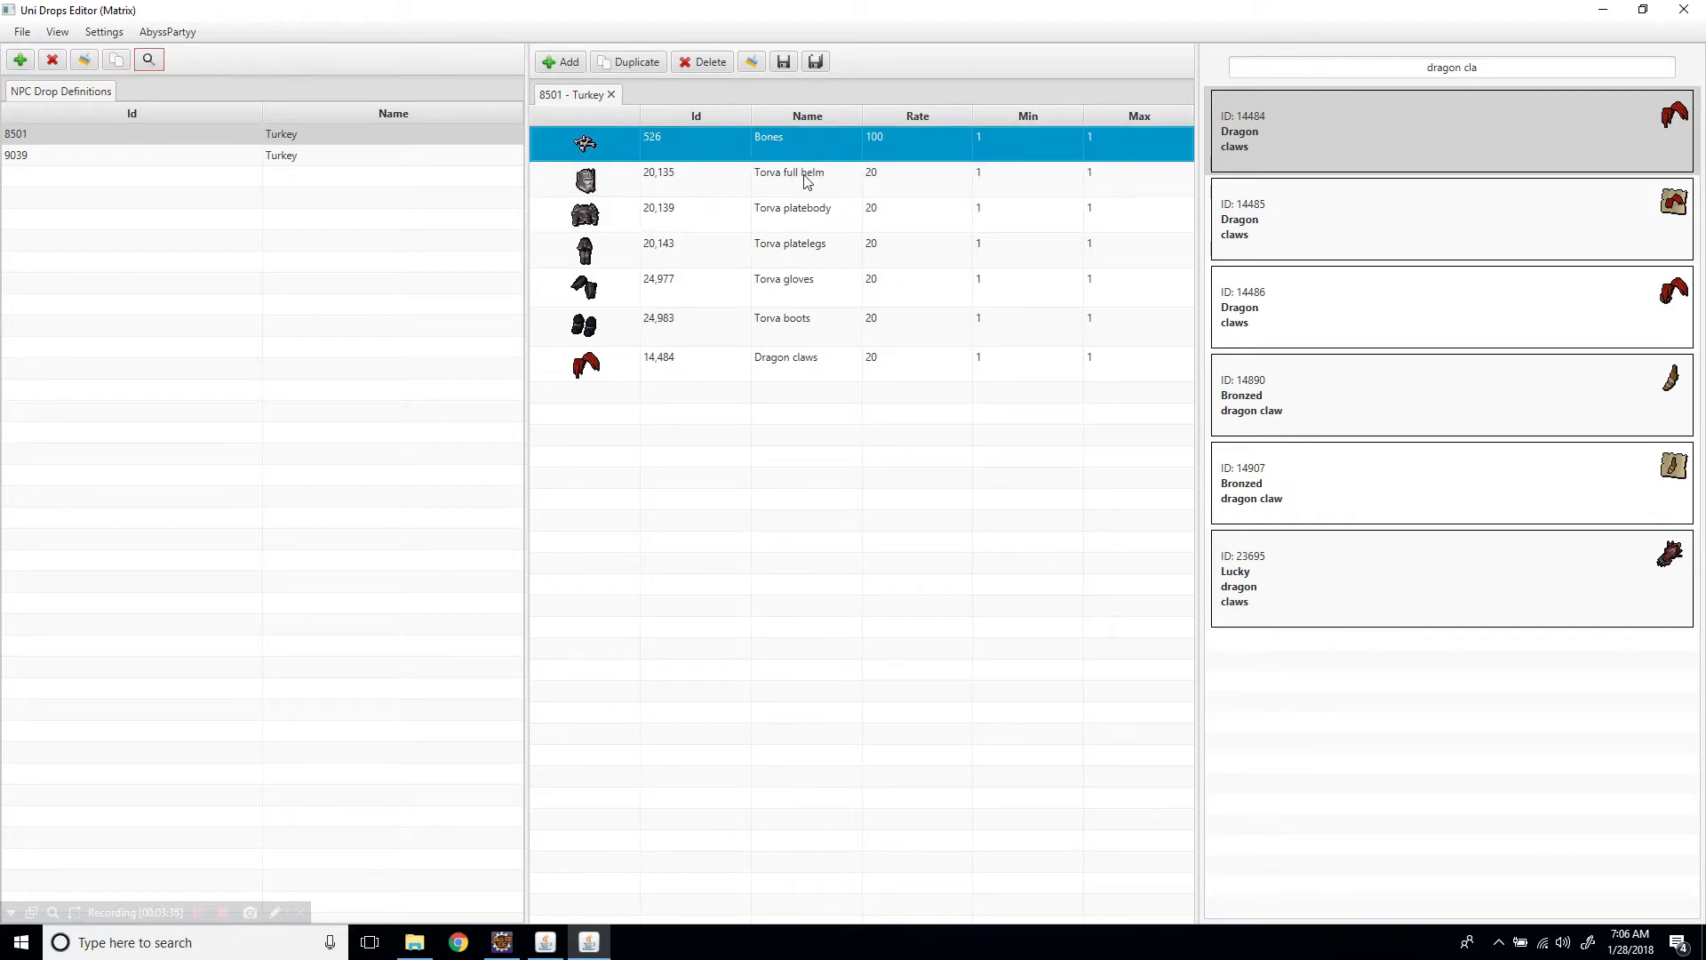
pyautogui.click(977, 182)
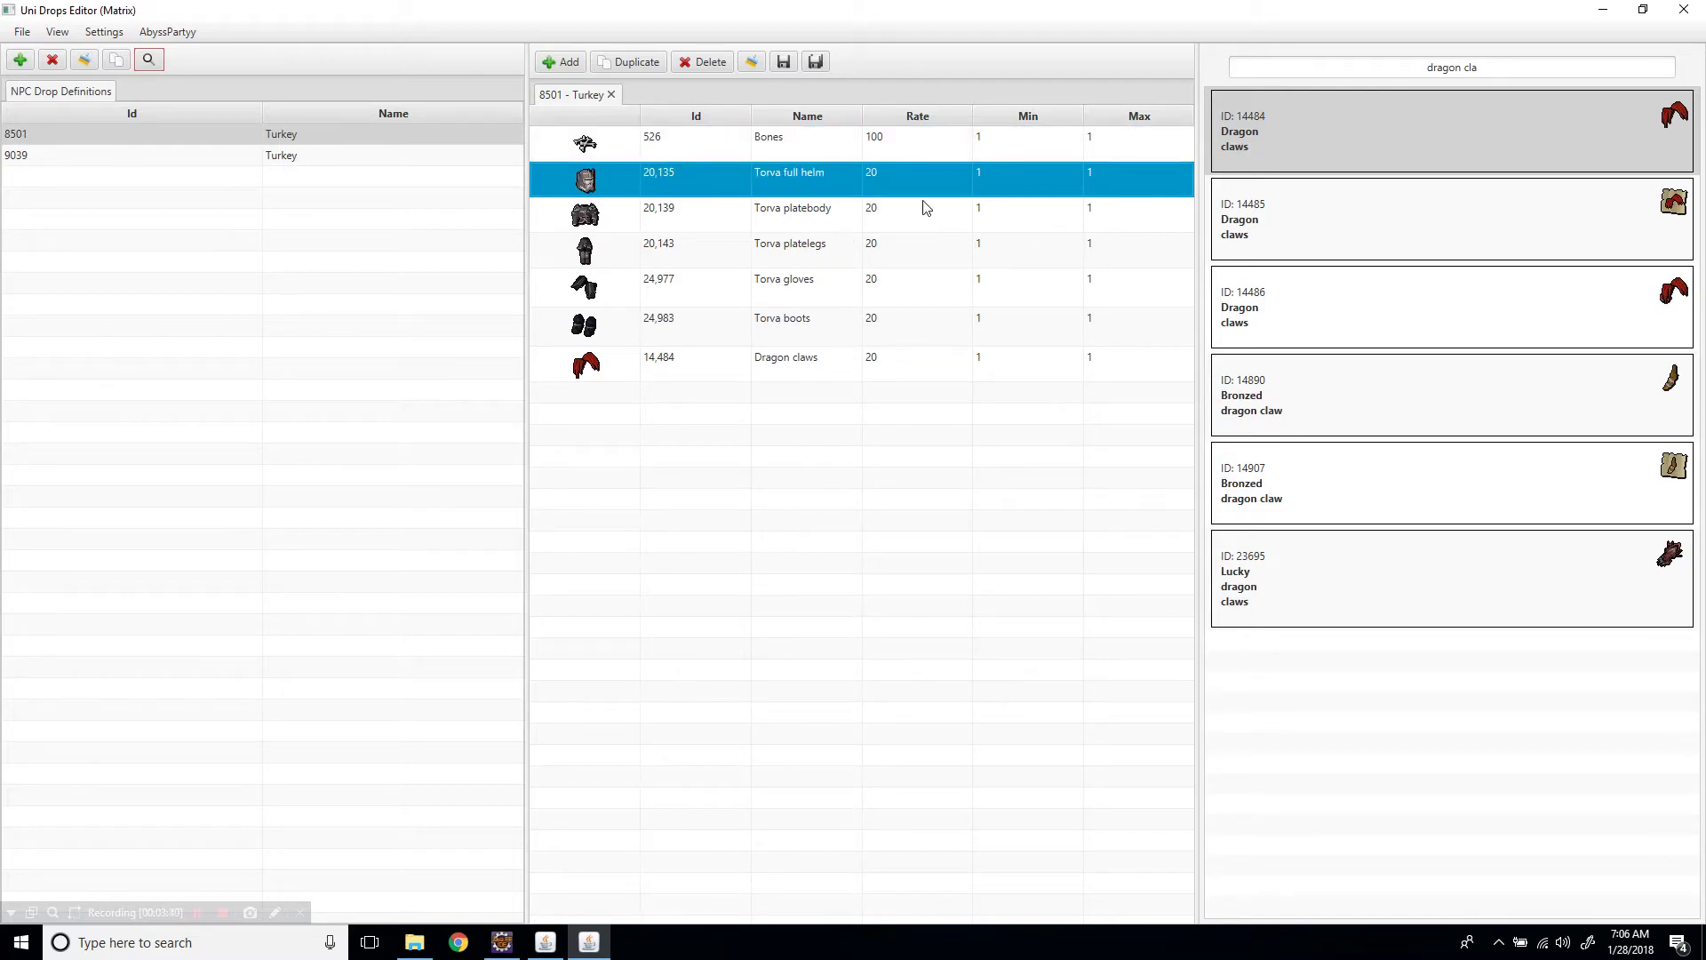
pyautogui.click(1111, 178)
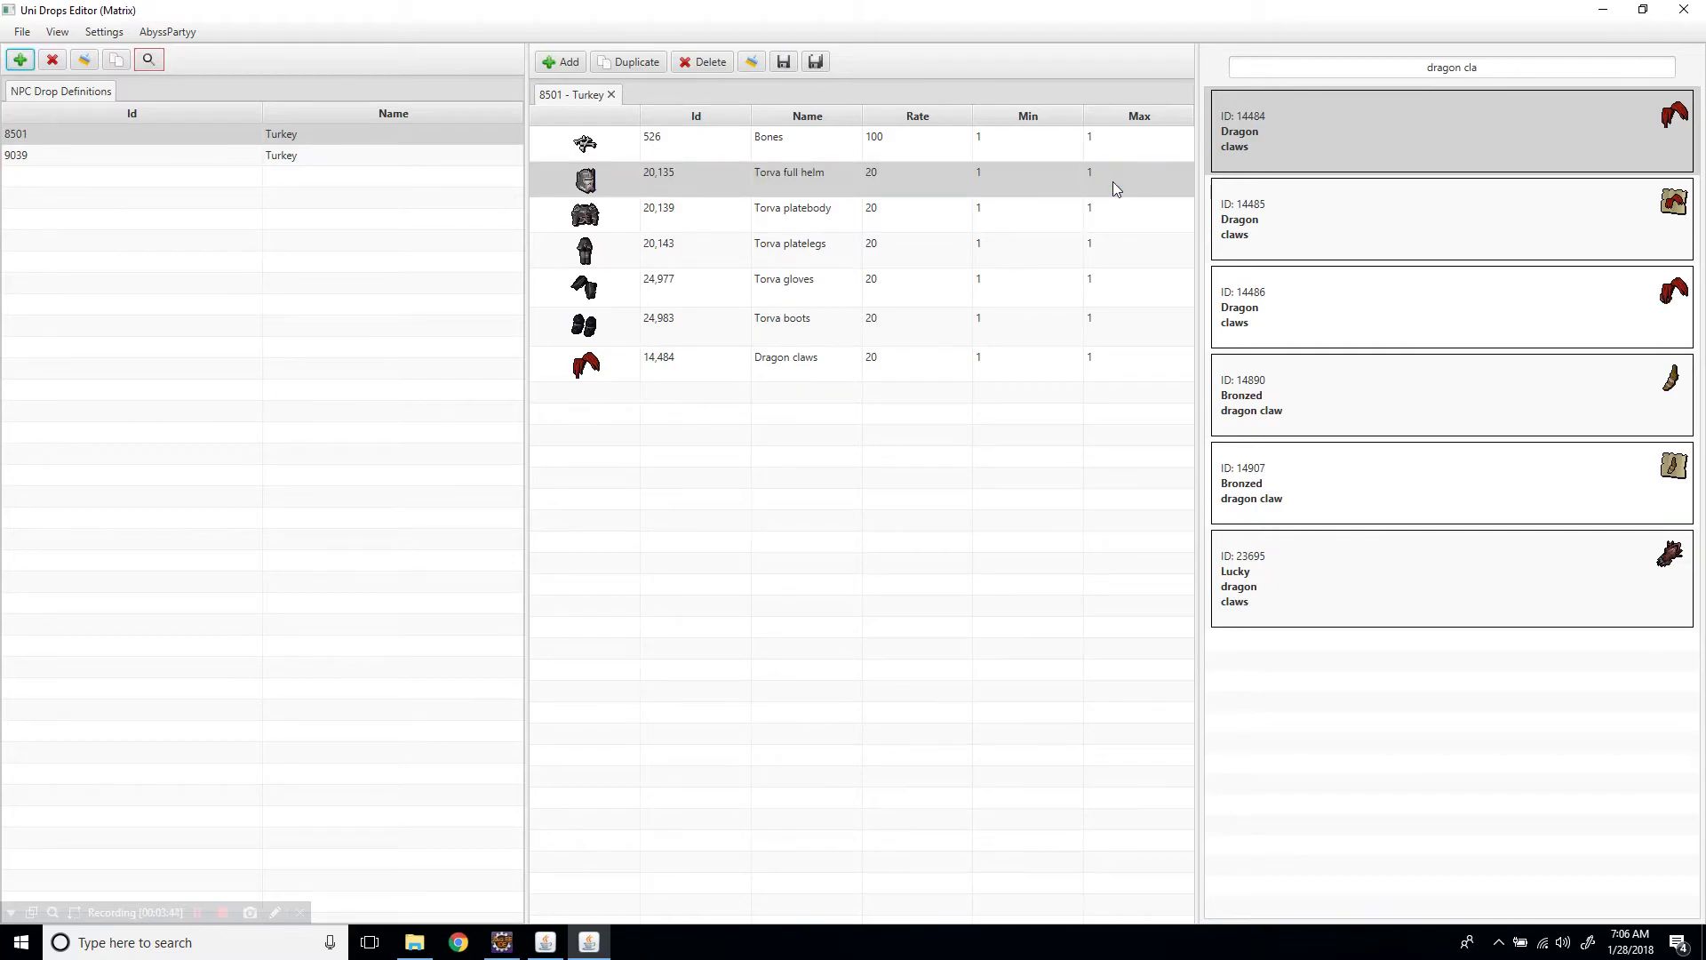
pyautogui.click(752, 336)
pyautogui.click(1065, 157)
pyautogui.click(1085, 183)
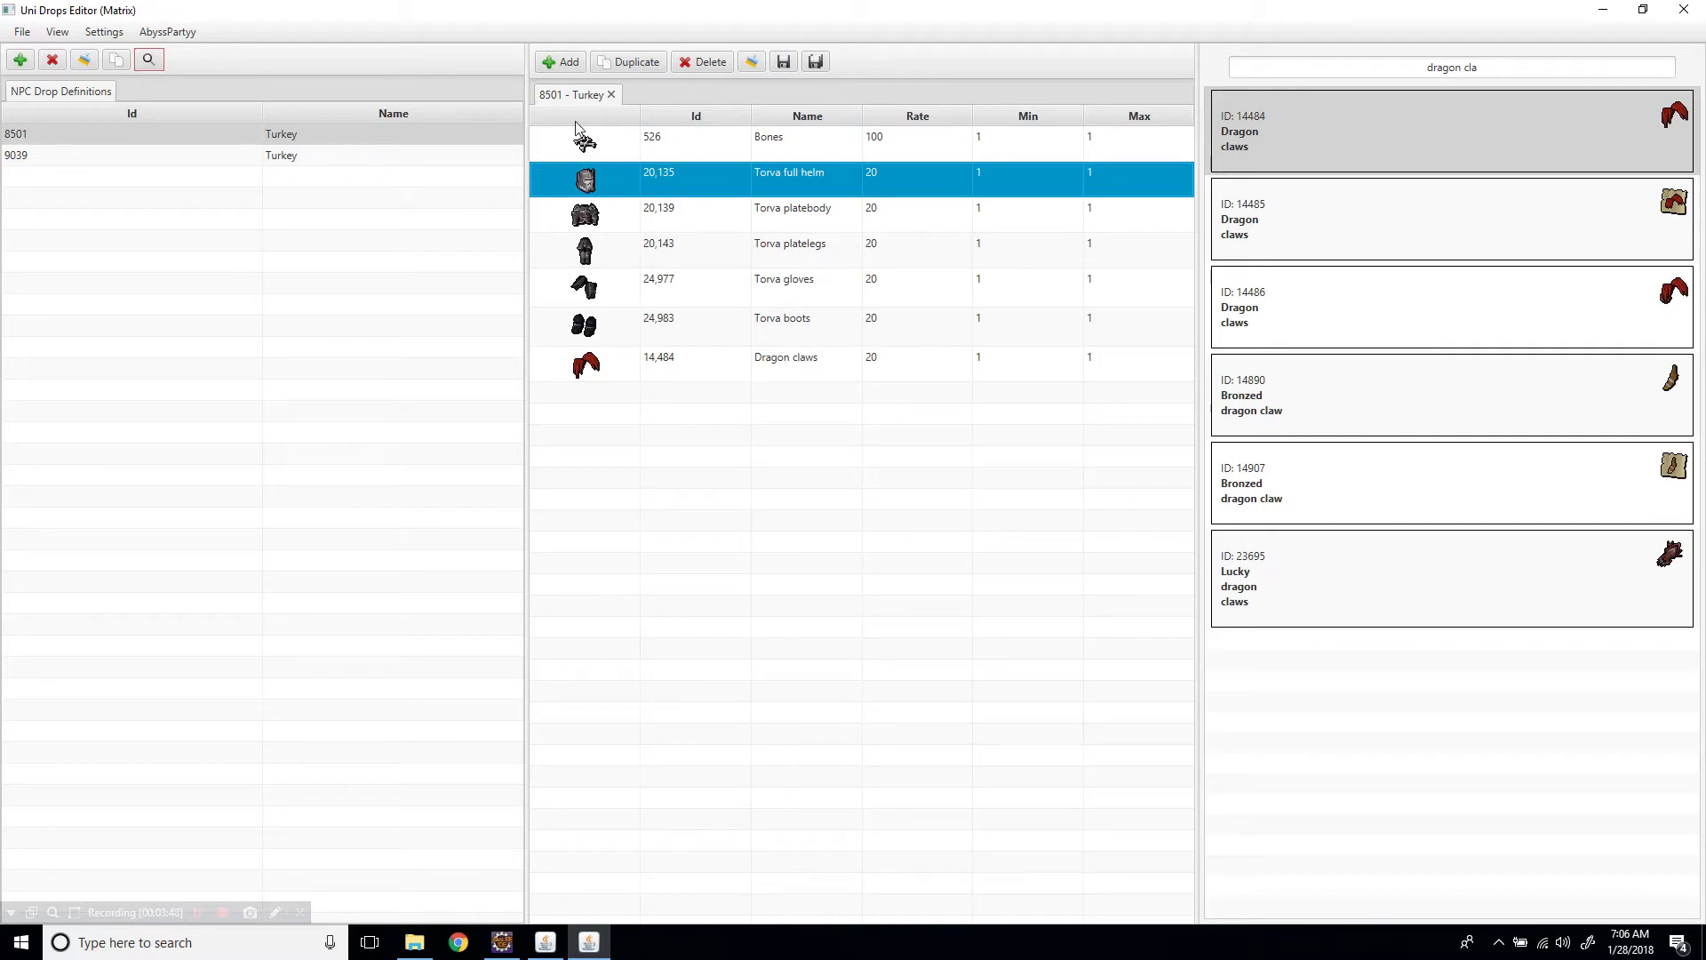
# Save As over packedDrops.d in Feather Server/data/npcs, confirm the replace, and dismiss the success message
pyautogui.click(22, 32)
pyautogui.click(50, 78)
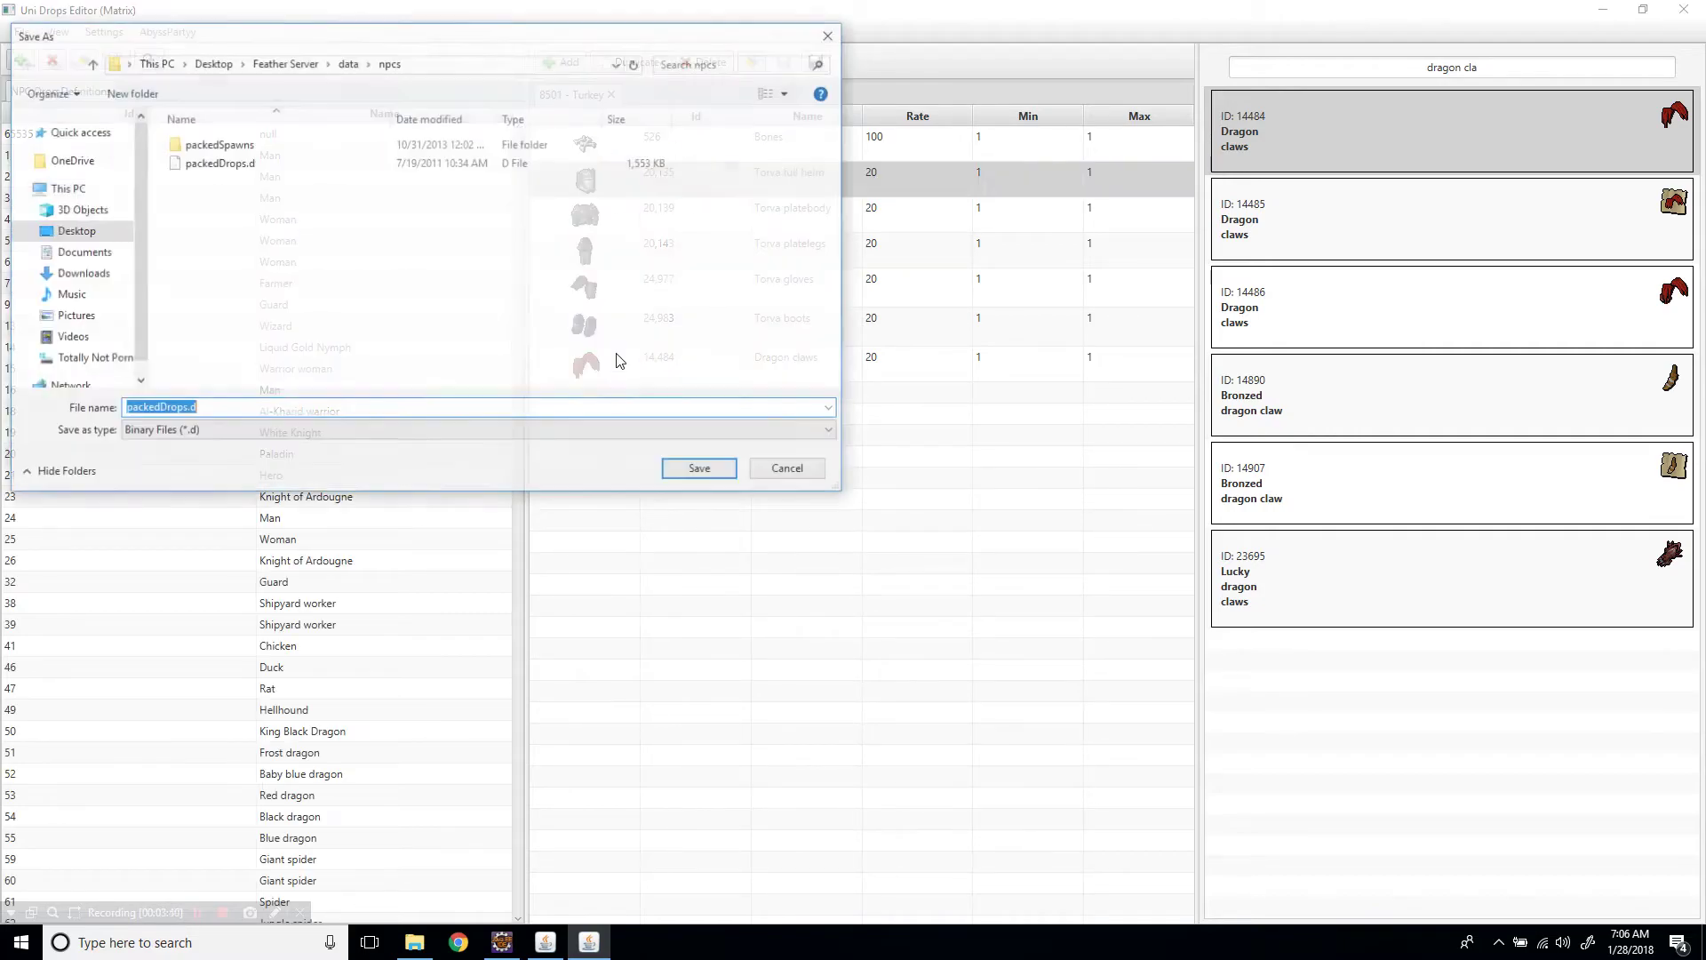
pyautogui.click(258, 163)
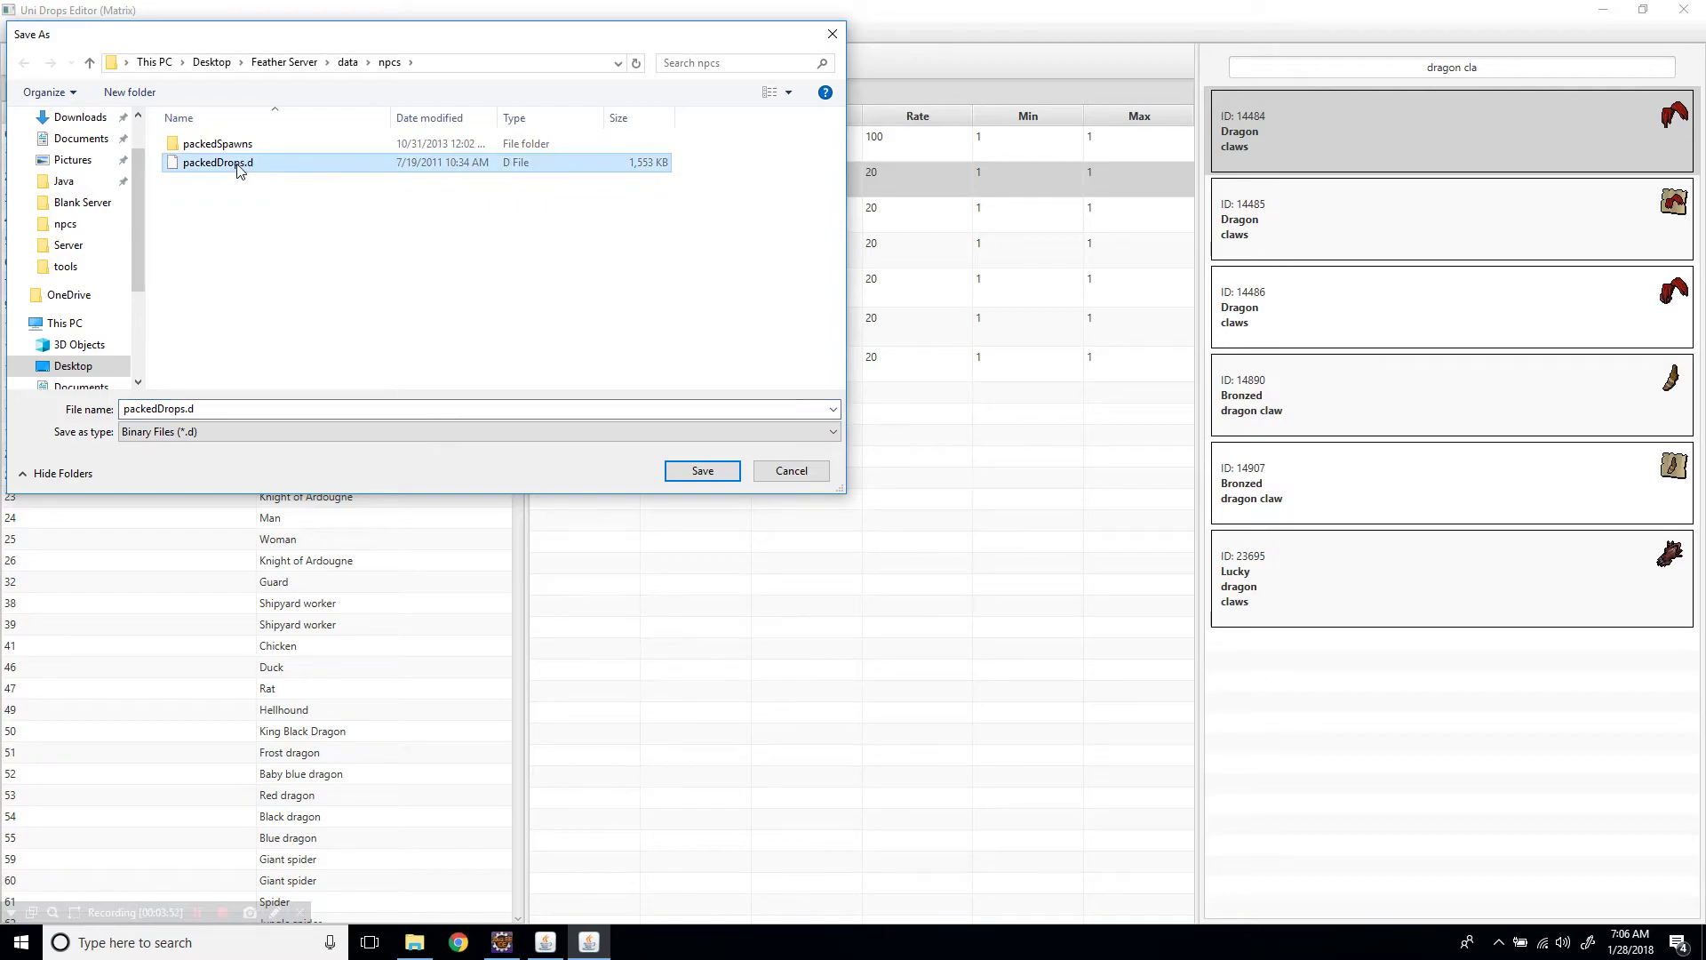
pyautogui.click(702, 470)
pyautogui.click(888, 482)
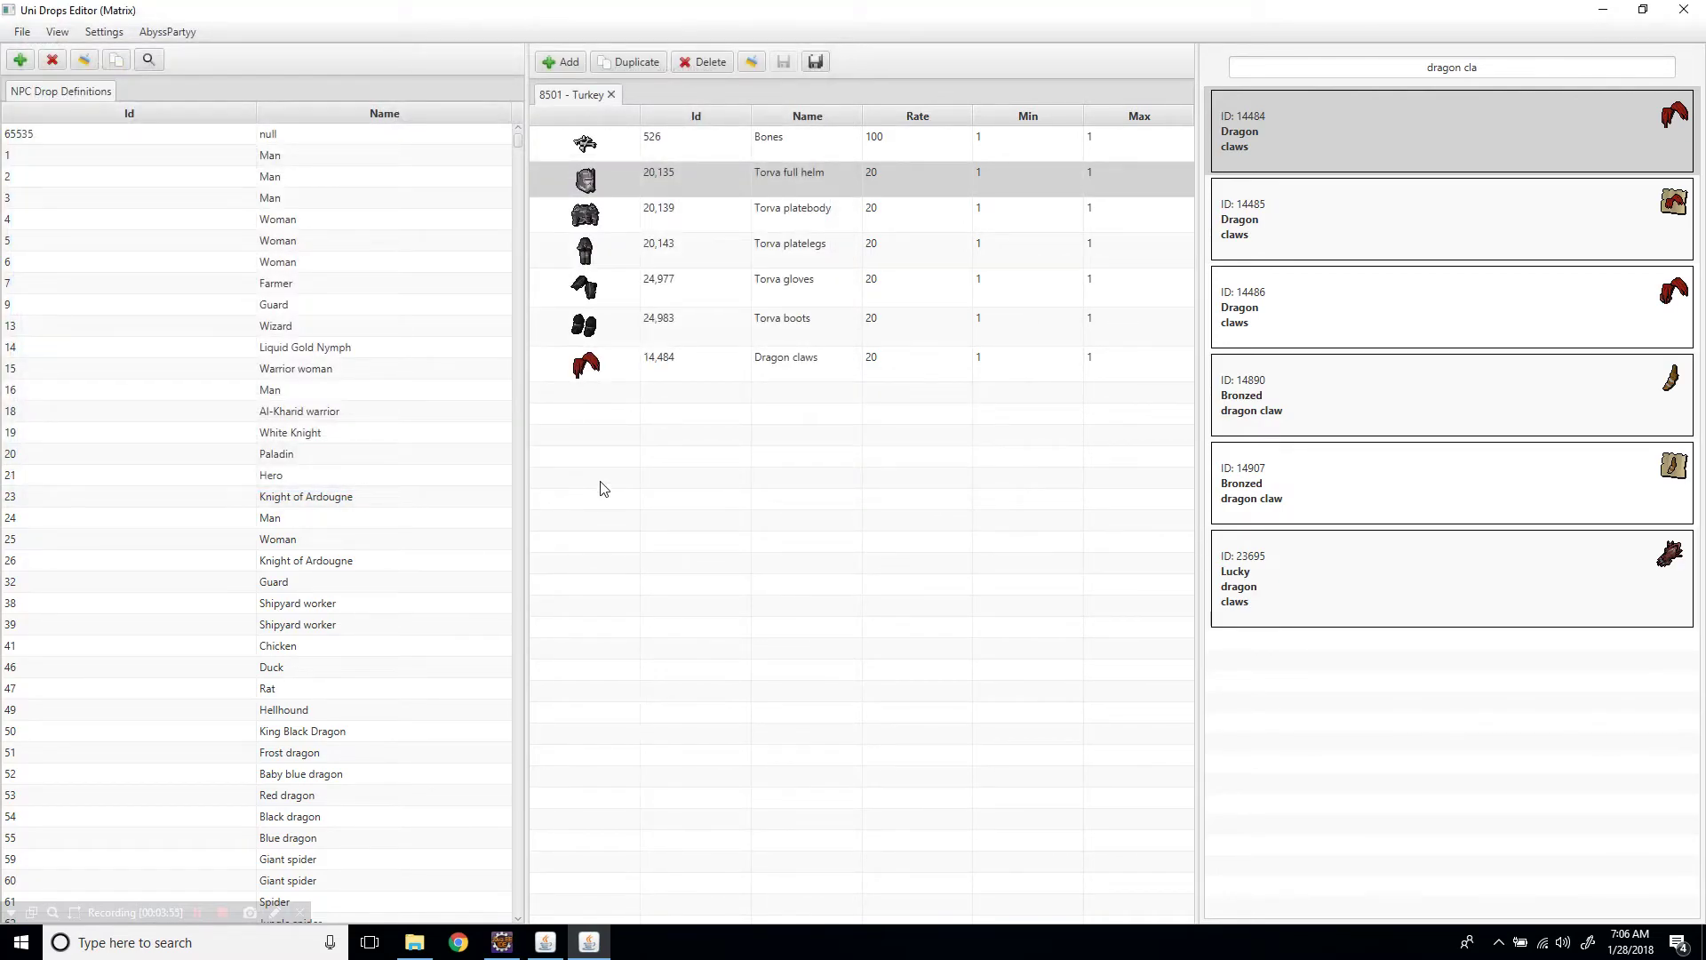
pyautogui.moveTo(589, 942)
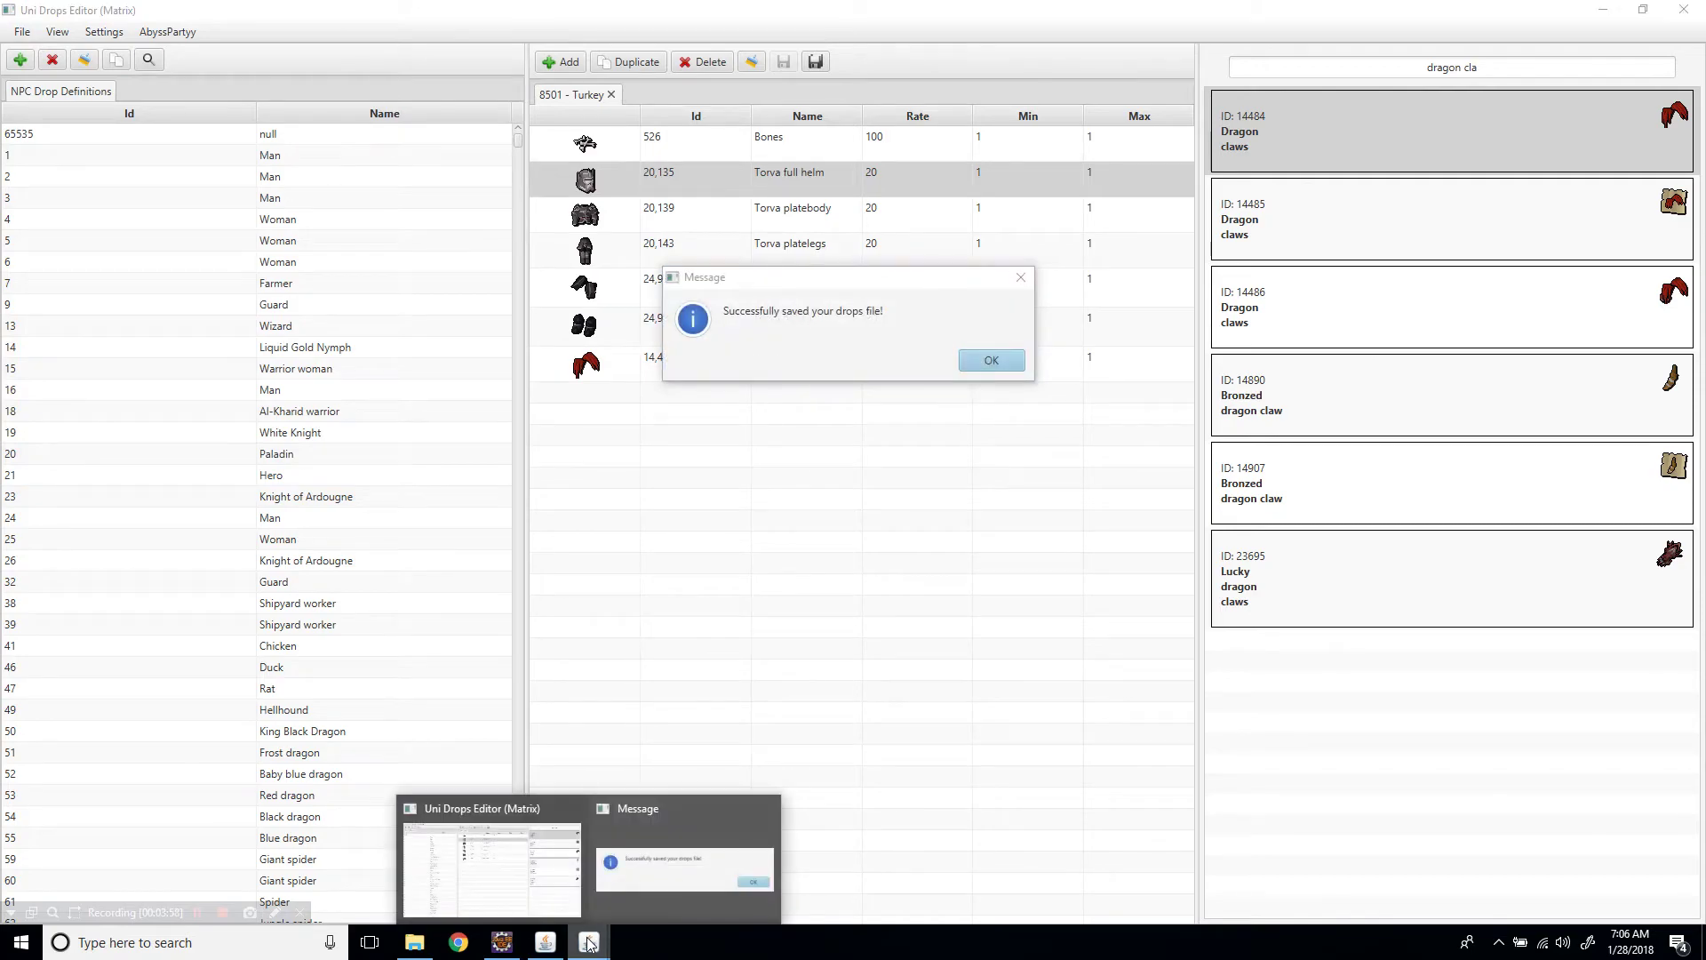
pyautogui.click(991, 360)
# Log the game client out to the login screen
pyautogui.click(588, 941)
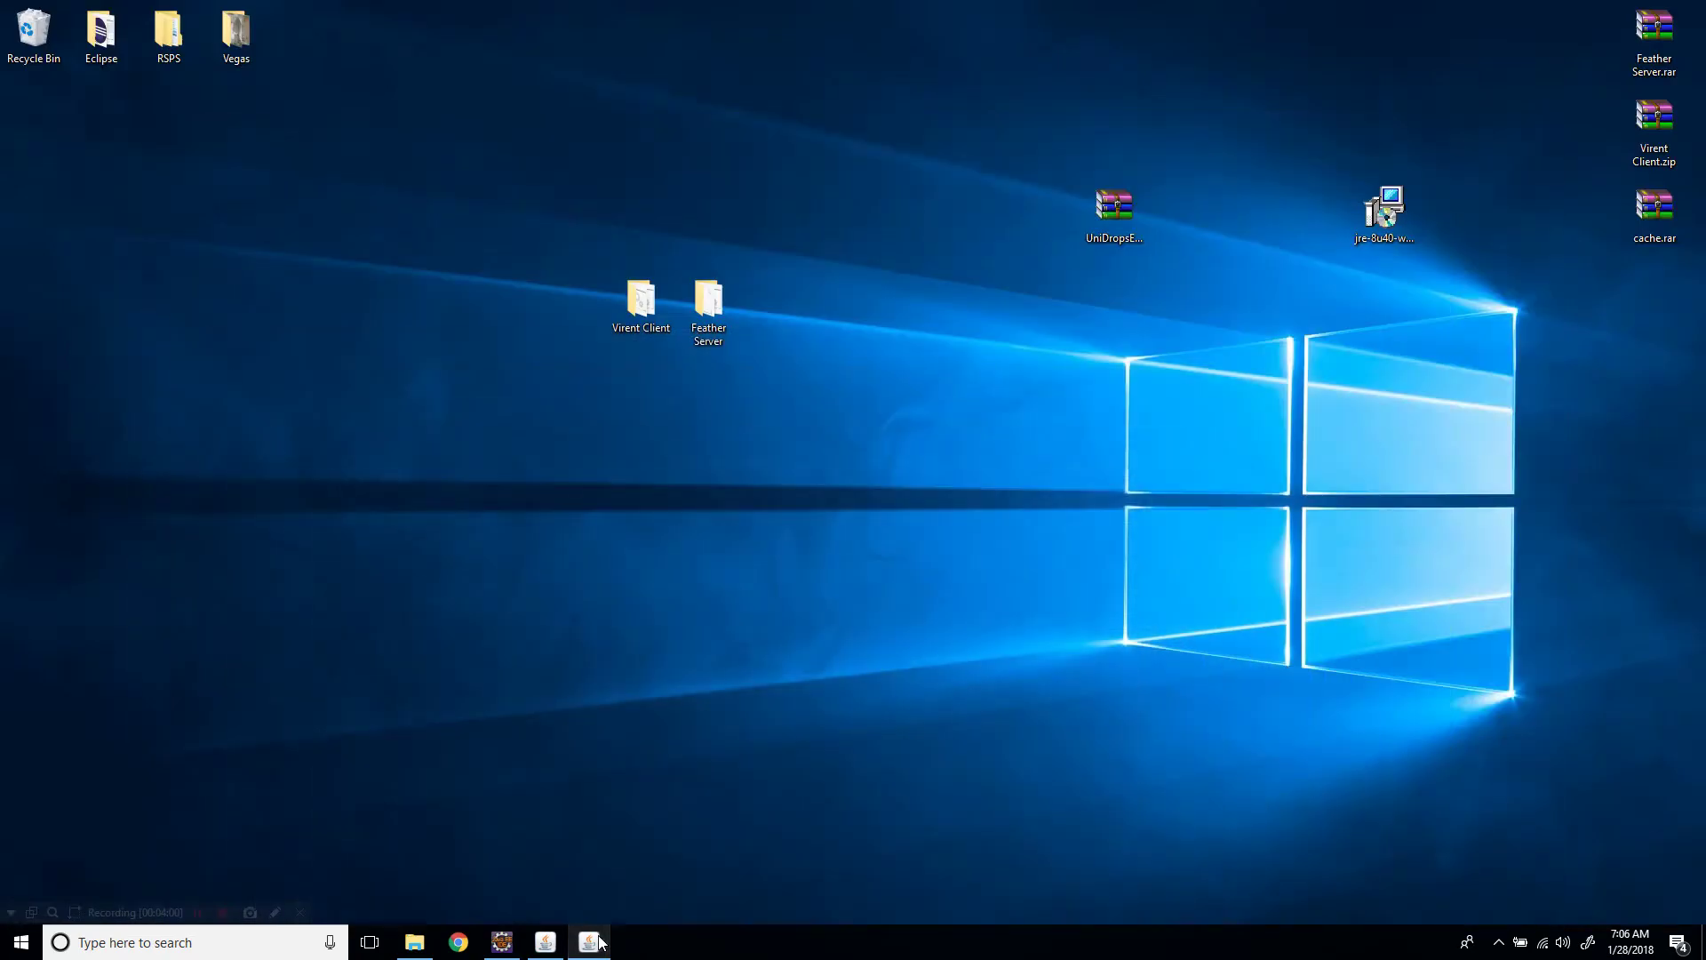
pyautogui.click(555, 937)
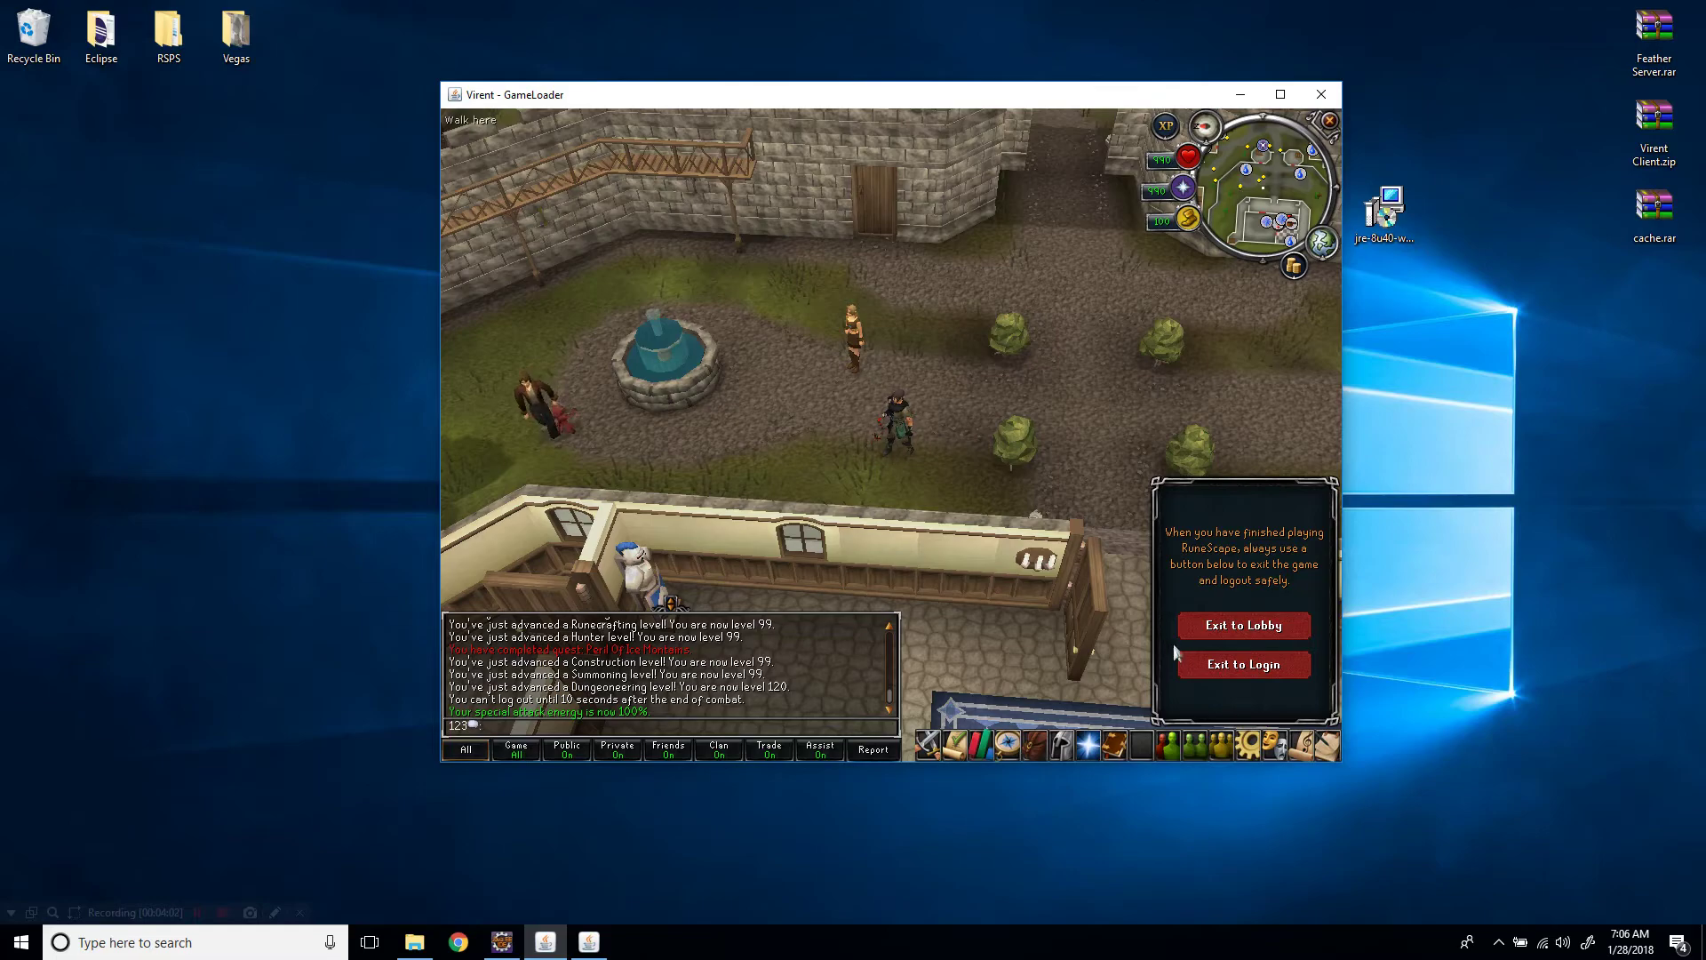
pyautogui.click(1218, 671)
# Terminate the old launcher, rerun Feather Server from Eclipse, and log the client back in
pyautogui.click(502, 942)
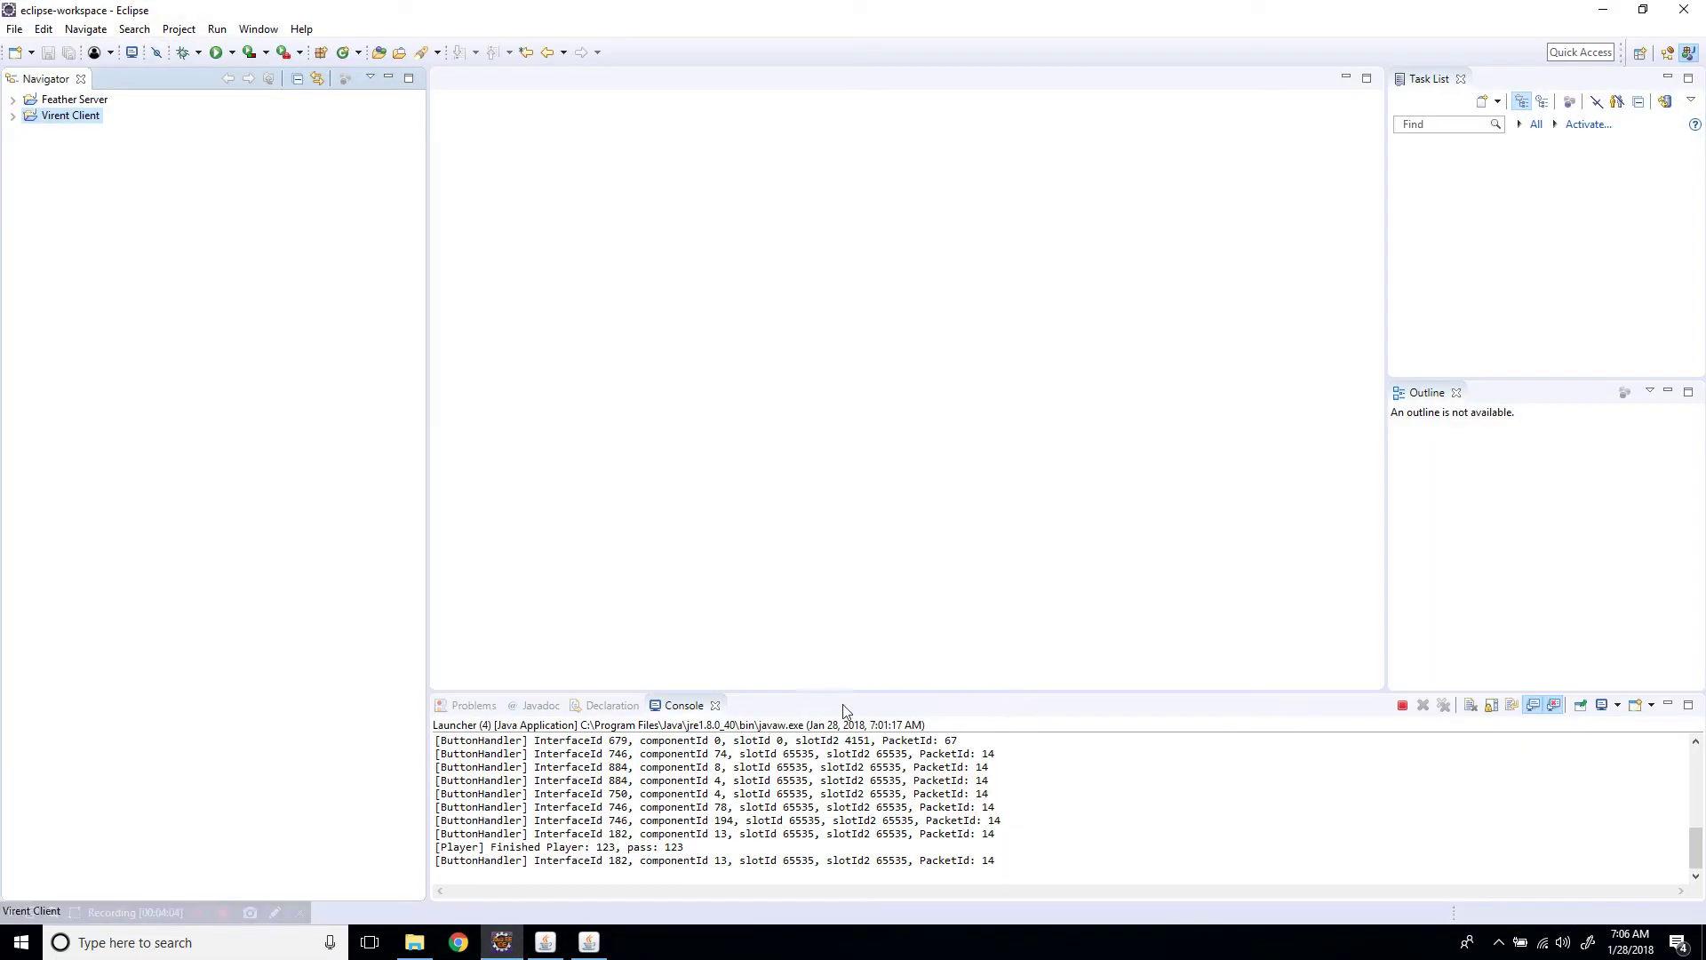
pyautogui.click(1402, 705)
pyautogui.click(1443, 705)
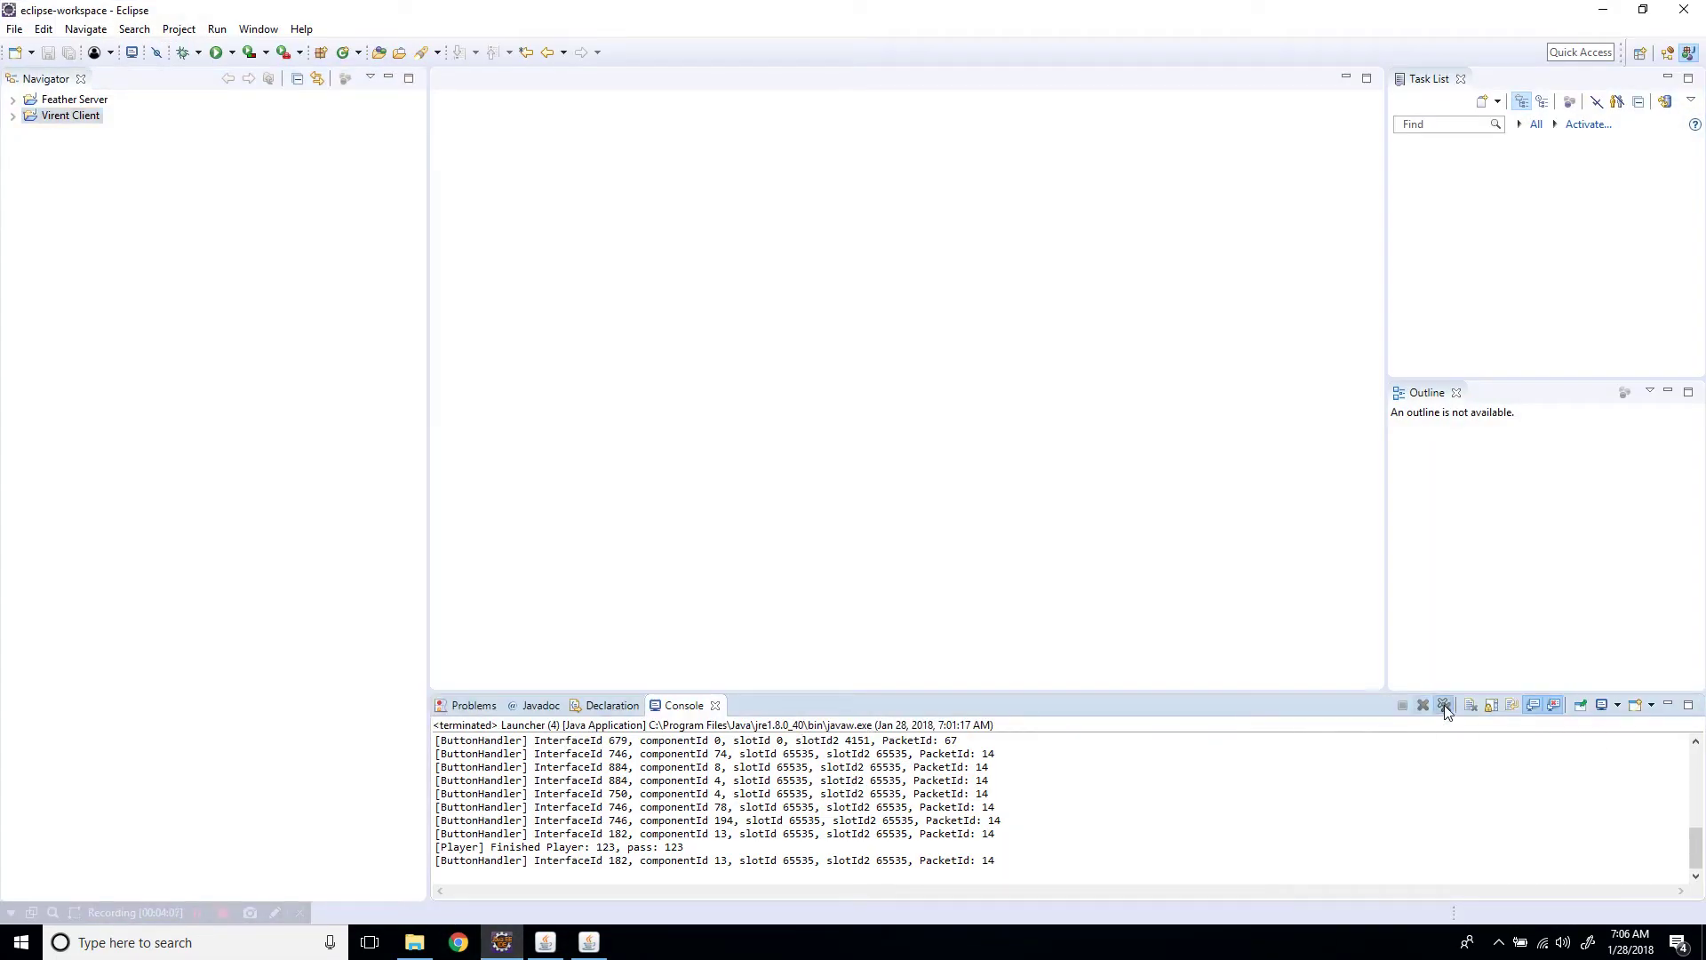
pyautogui.click(78, 100)
pyautogui.click(216, 54)
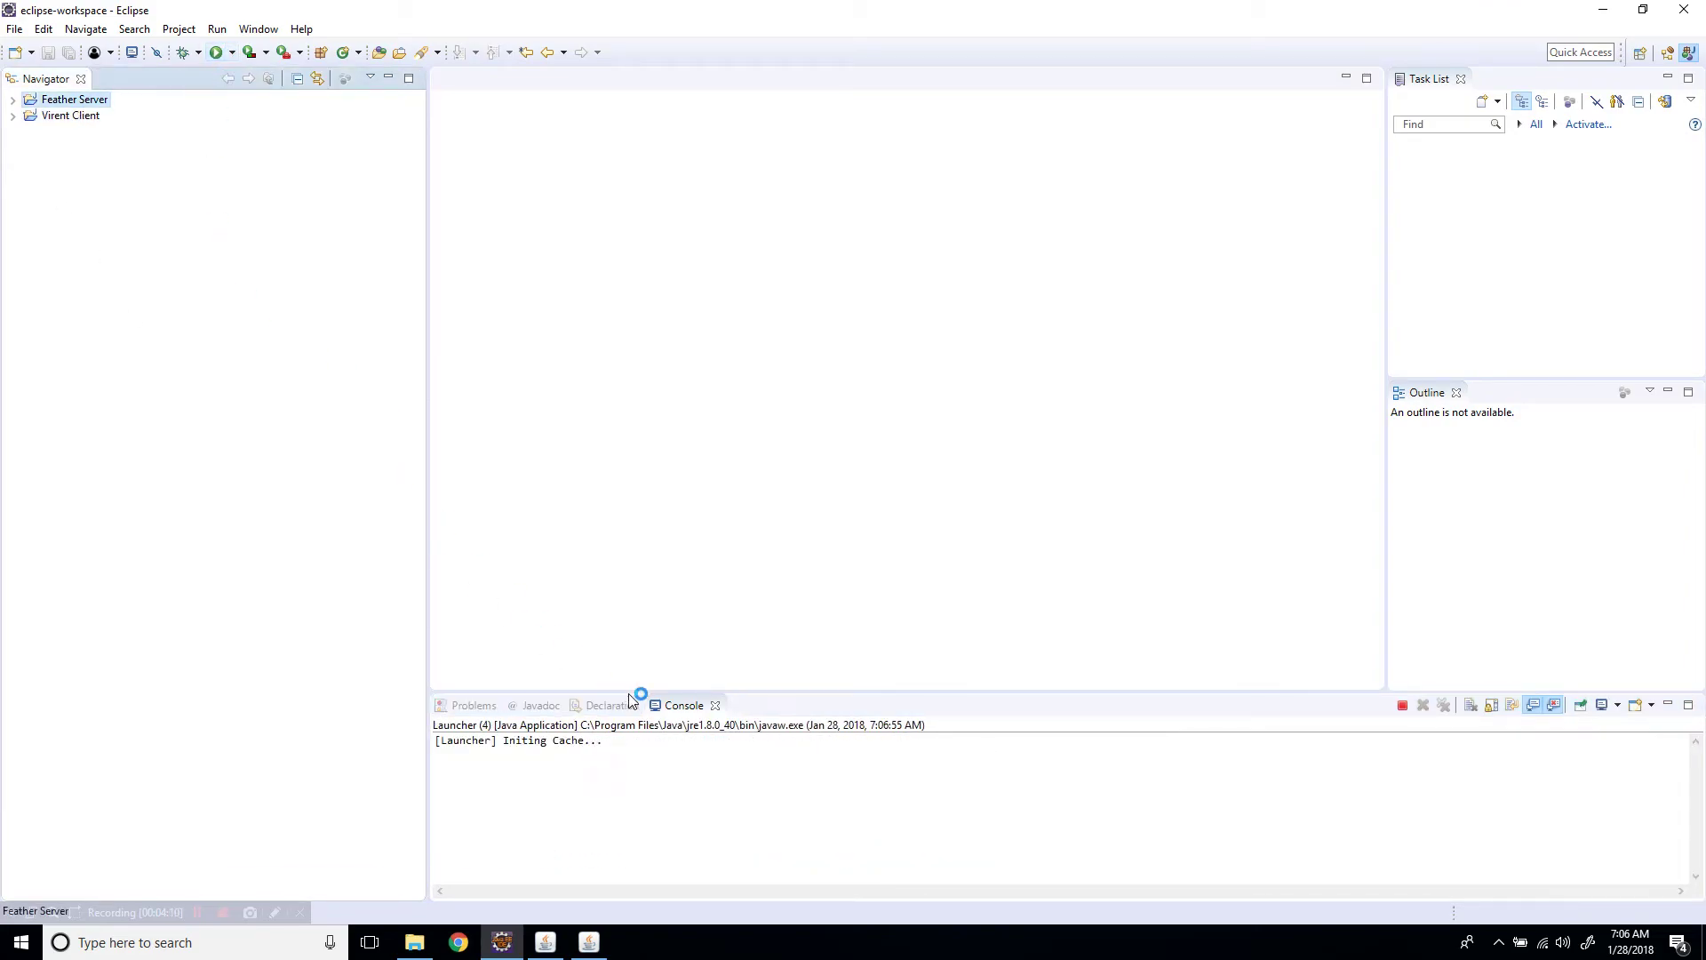
pyautogui.moveTo(595, 947)
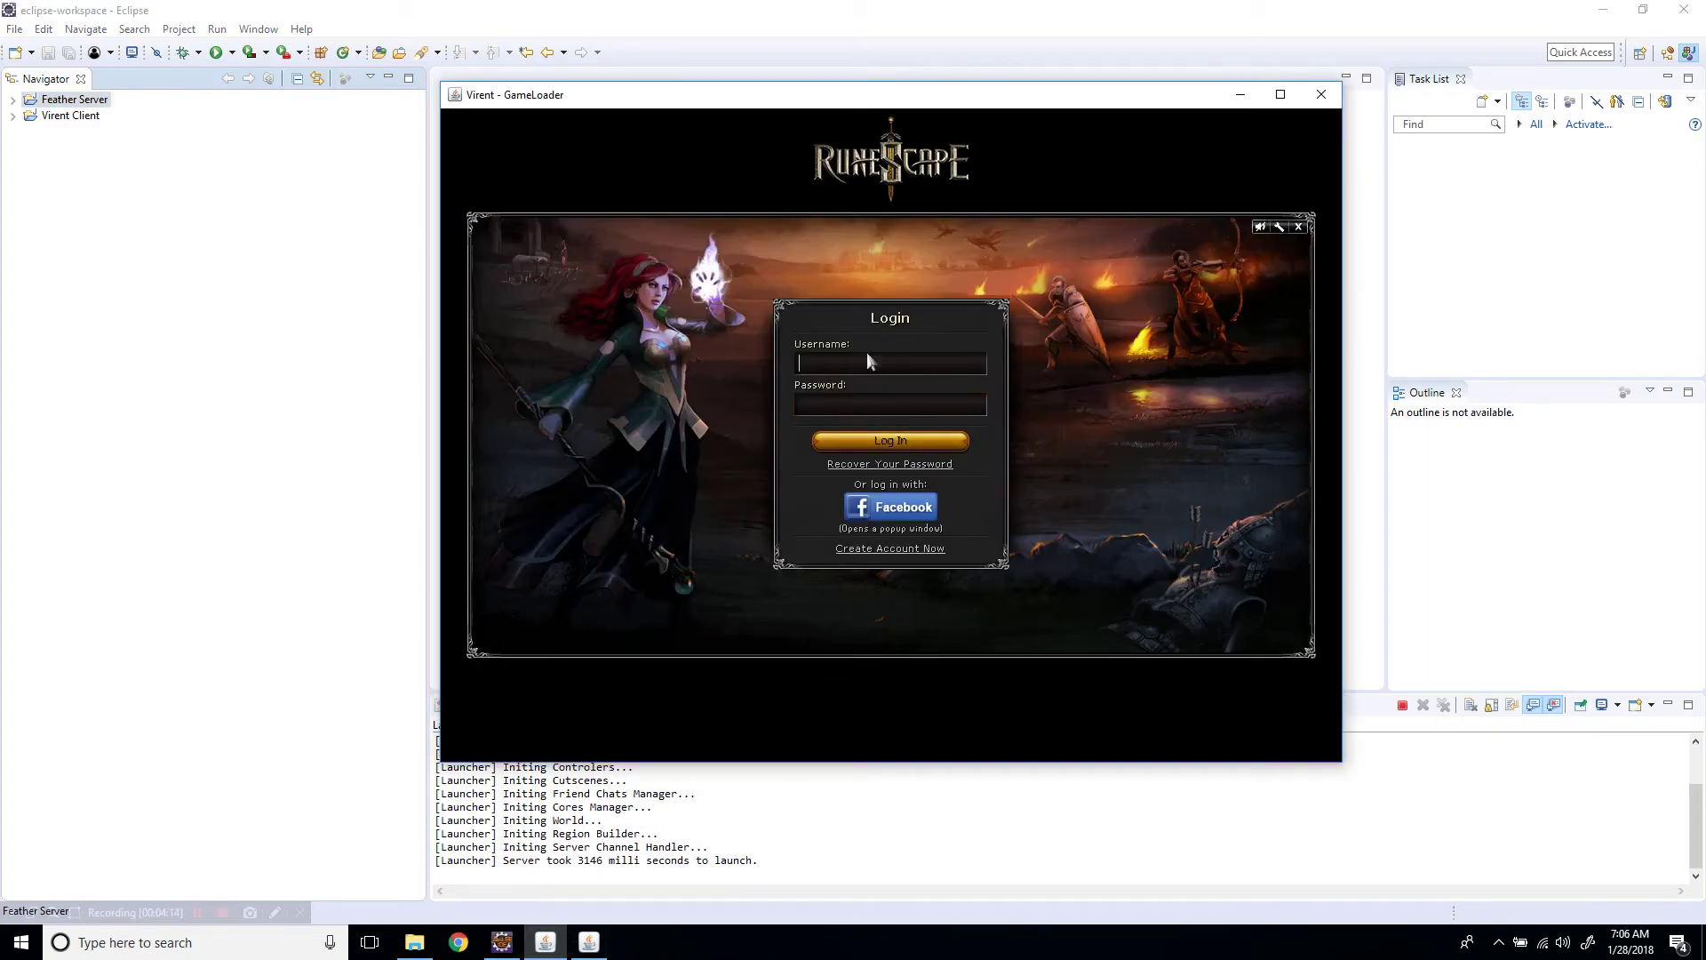
pyautogui.click(853, 432)
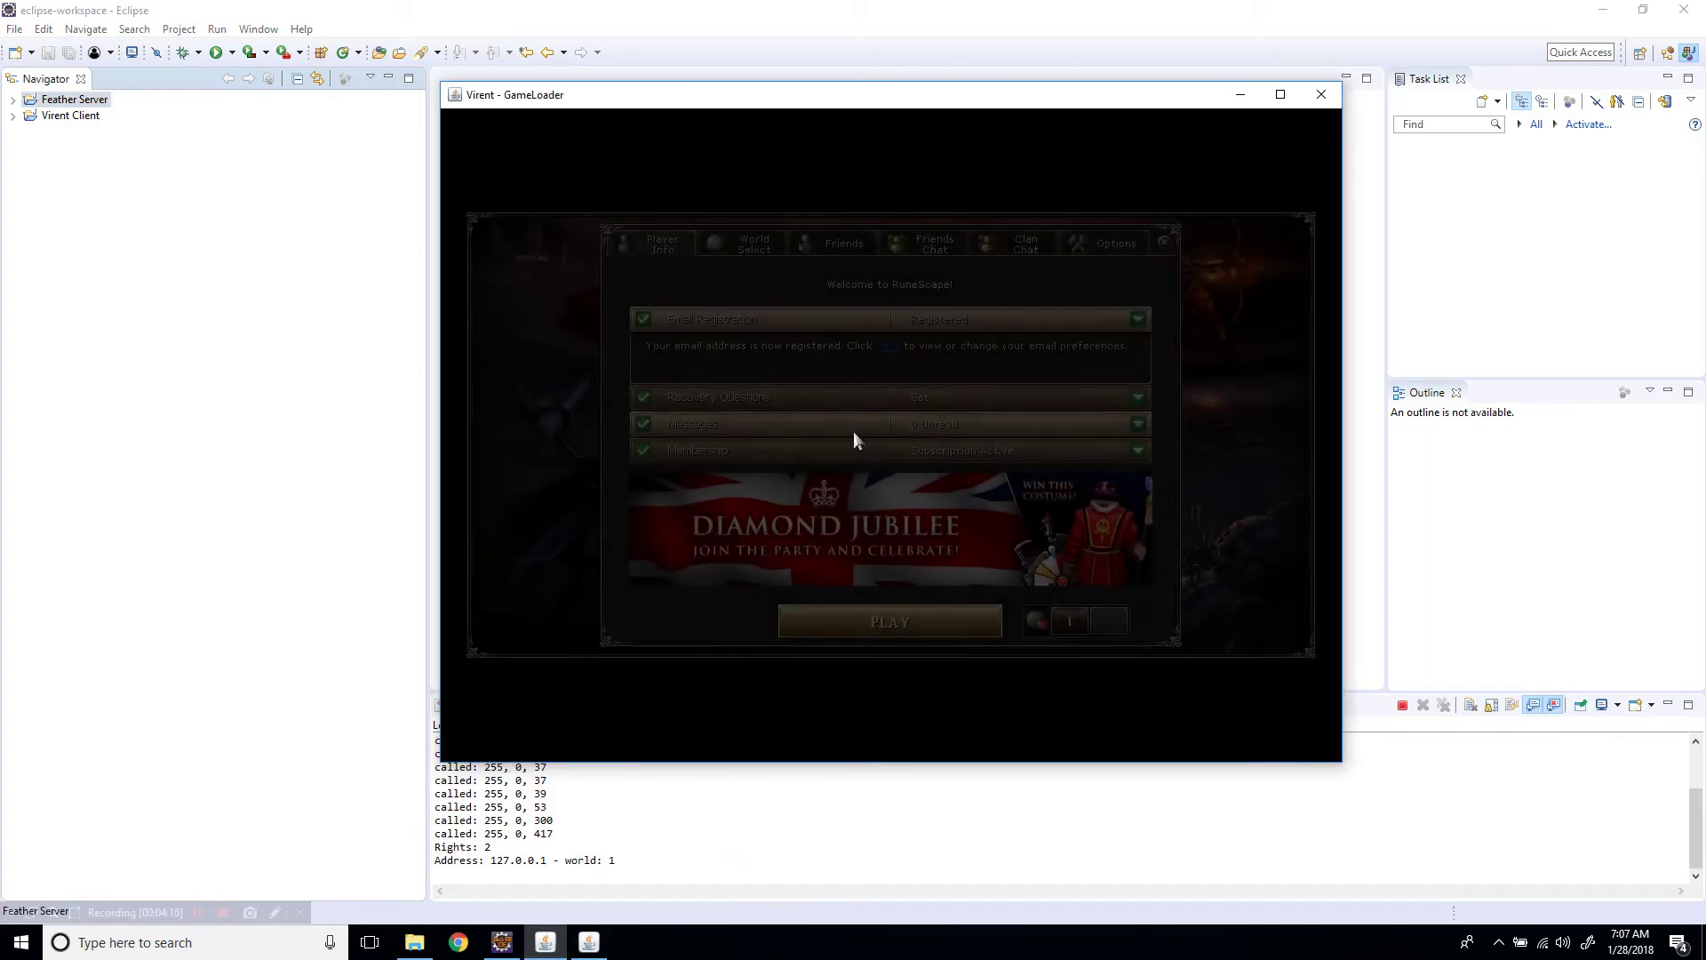
# Enter the game world, kill turkeys, and take the dropped Torva platebody
pyautogui.click(841, 613)
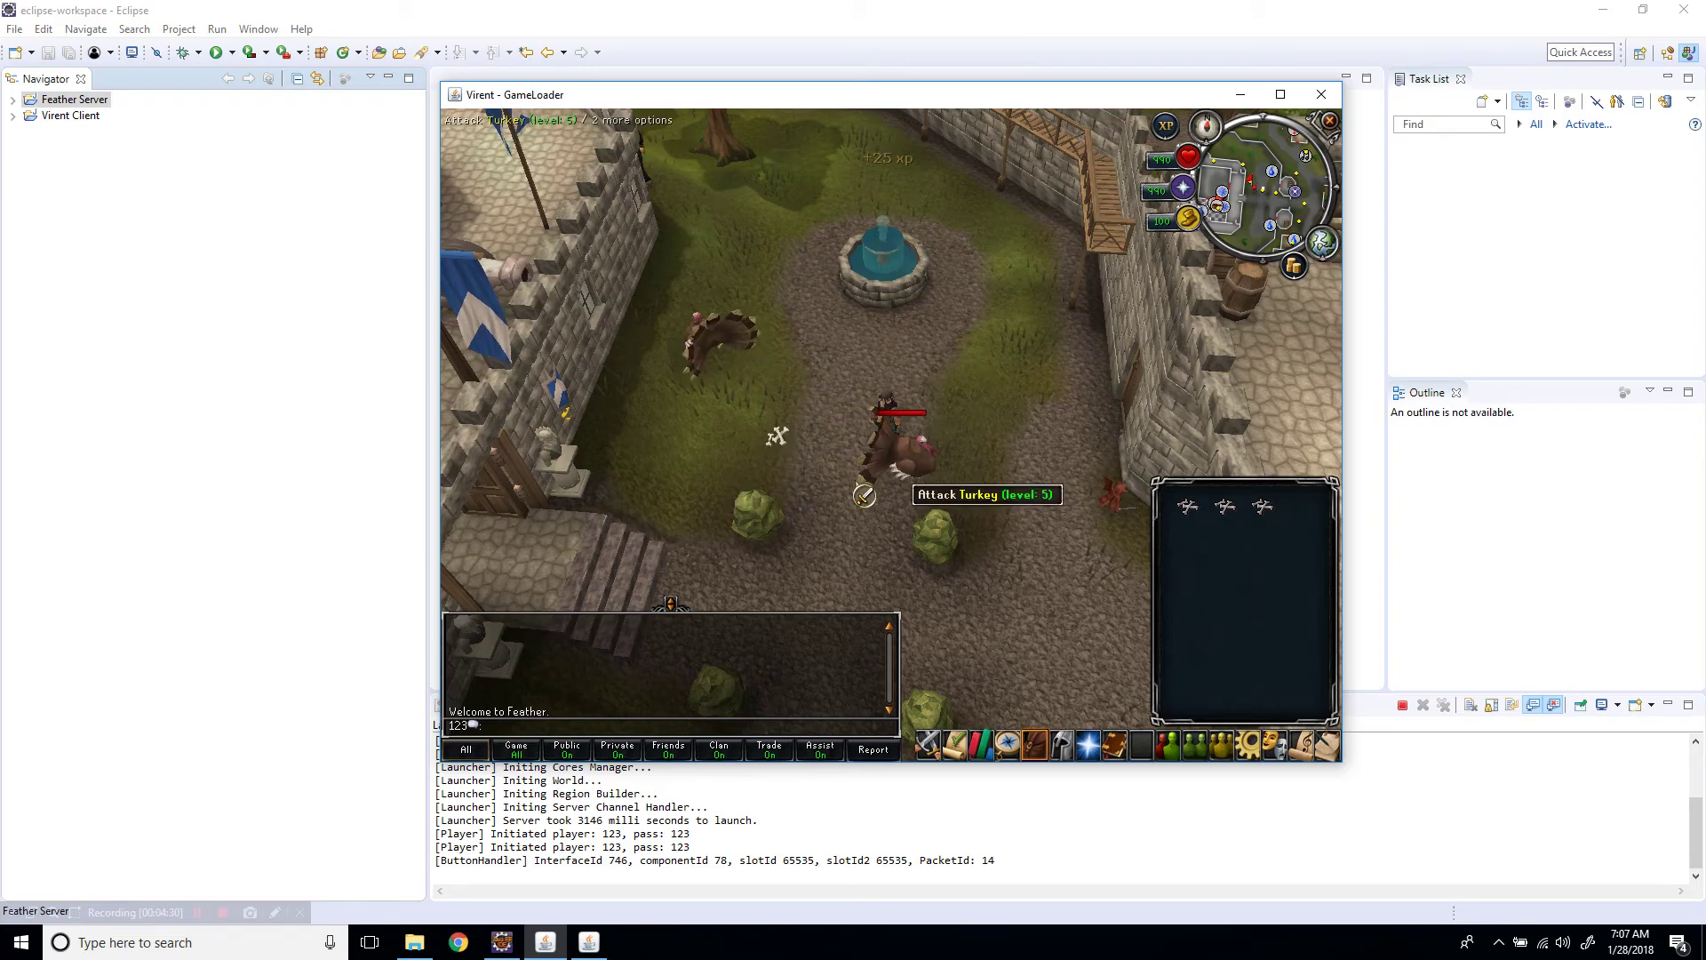
pyautogui.rightClick(874, 499)
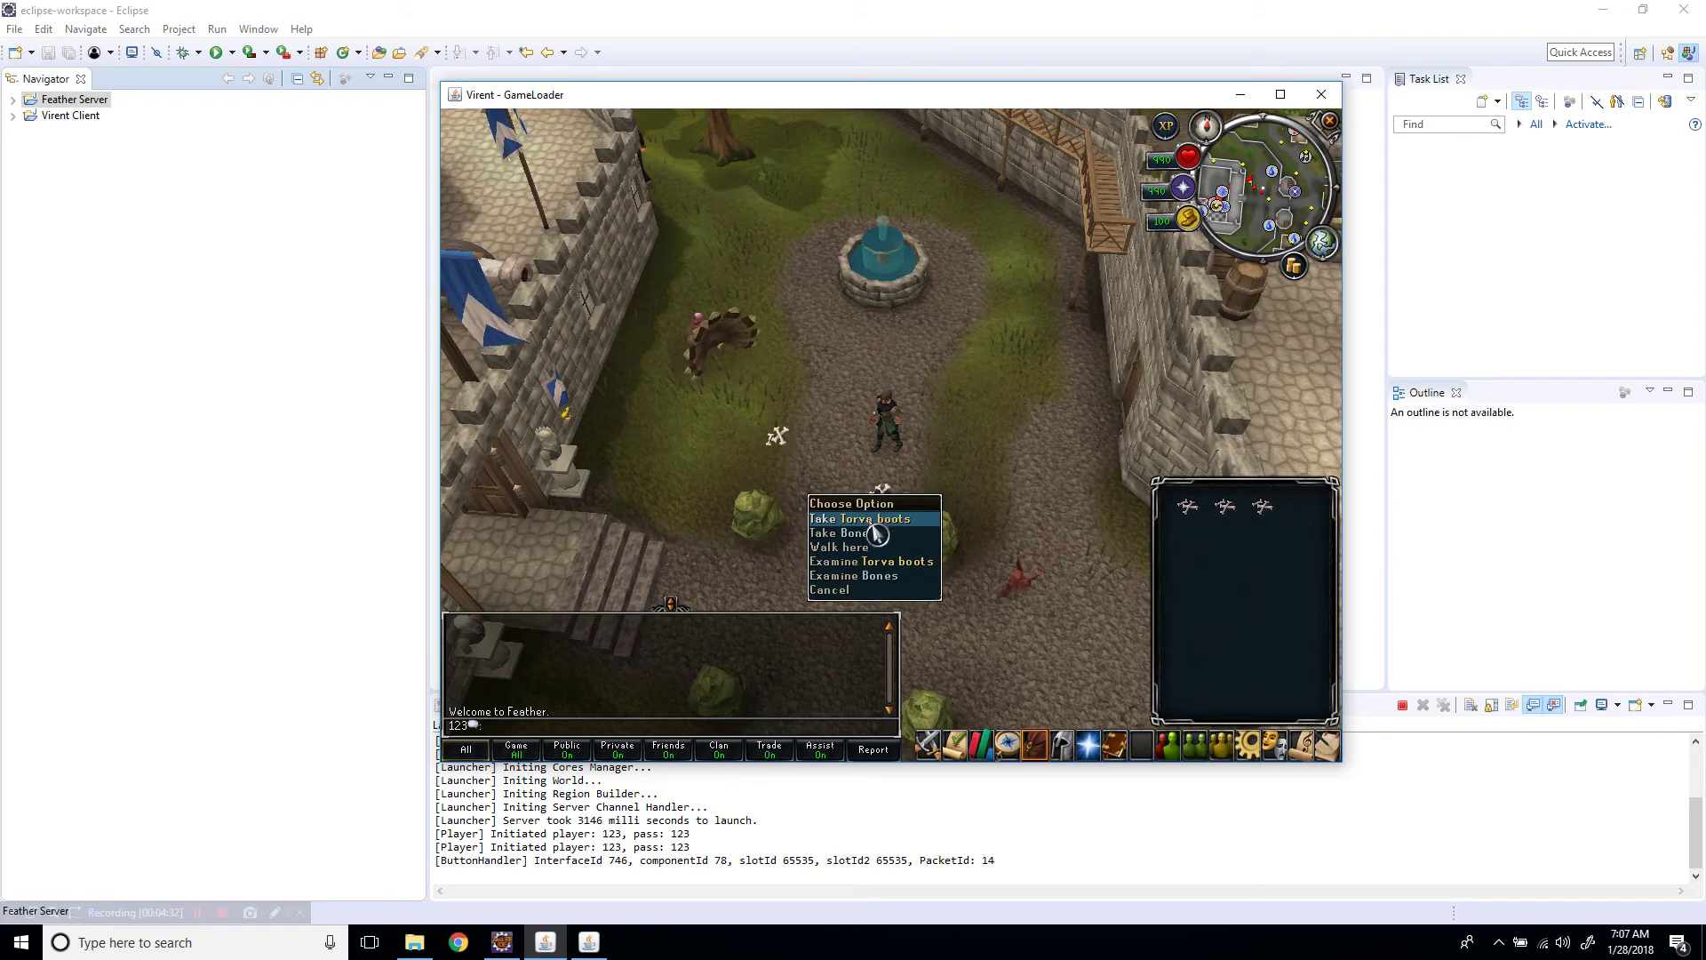
pyautogui.click(729, 349)
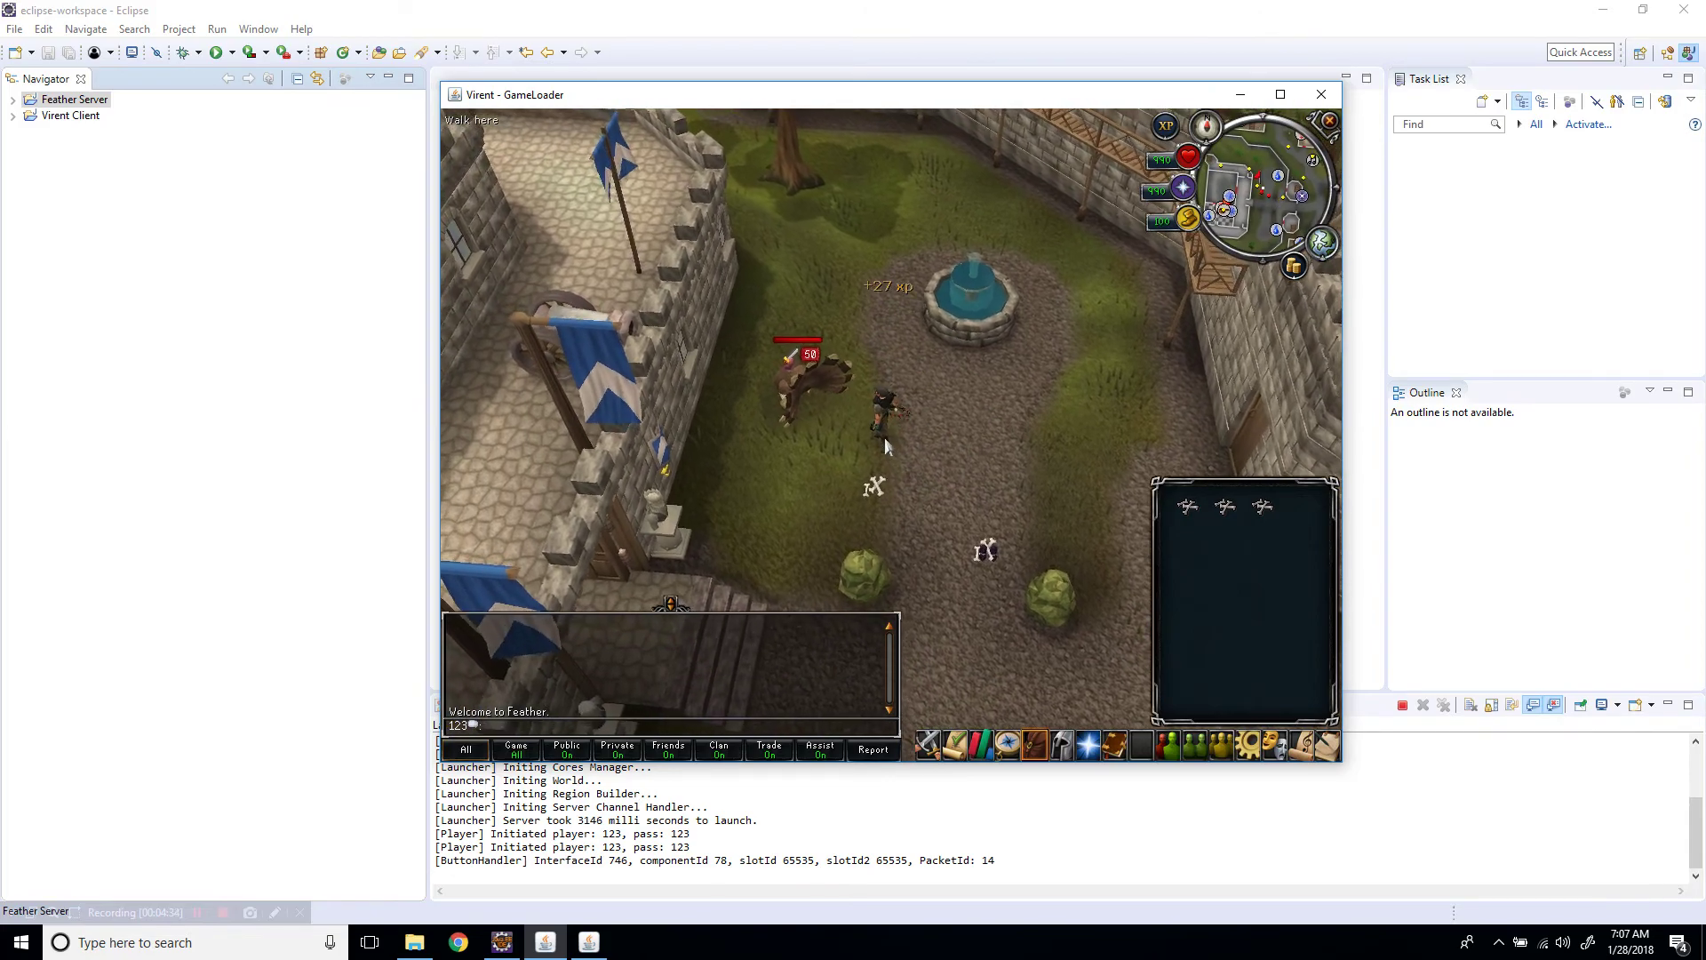
pyautogui.rightClick(782, 413)
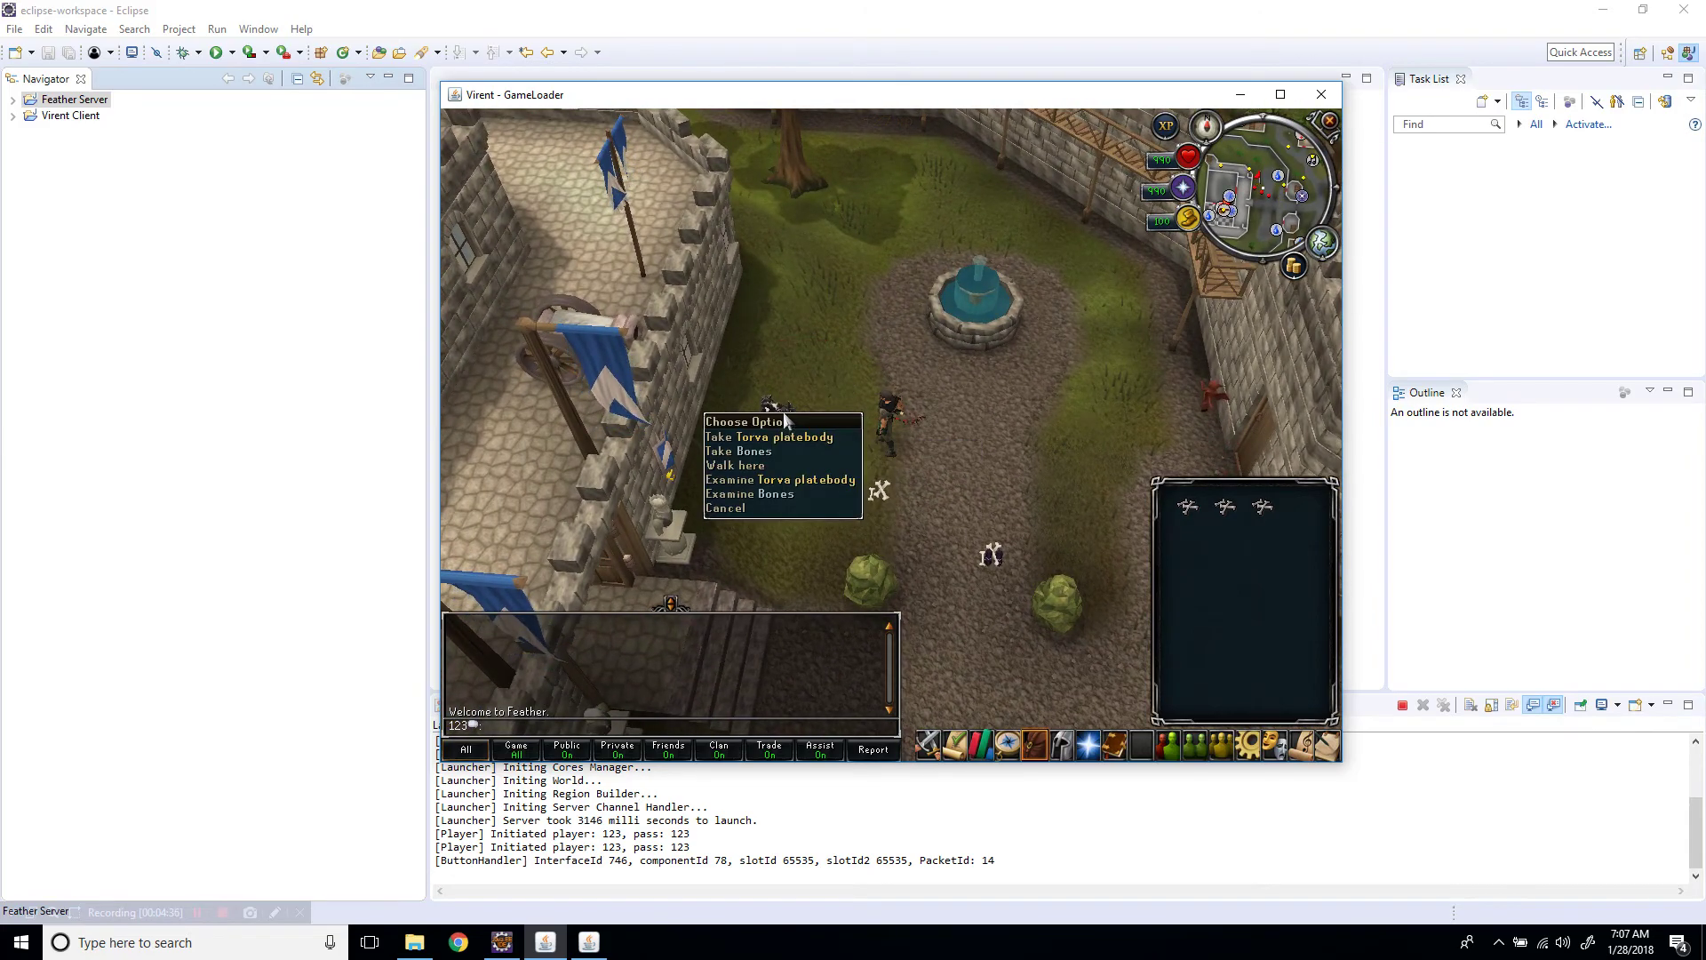
pyautogui.rightClick(800, 430)
pyautogui.click(835, 447)
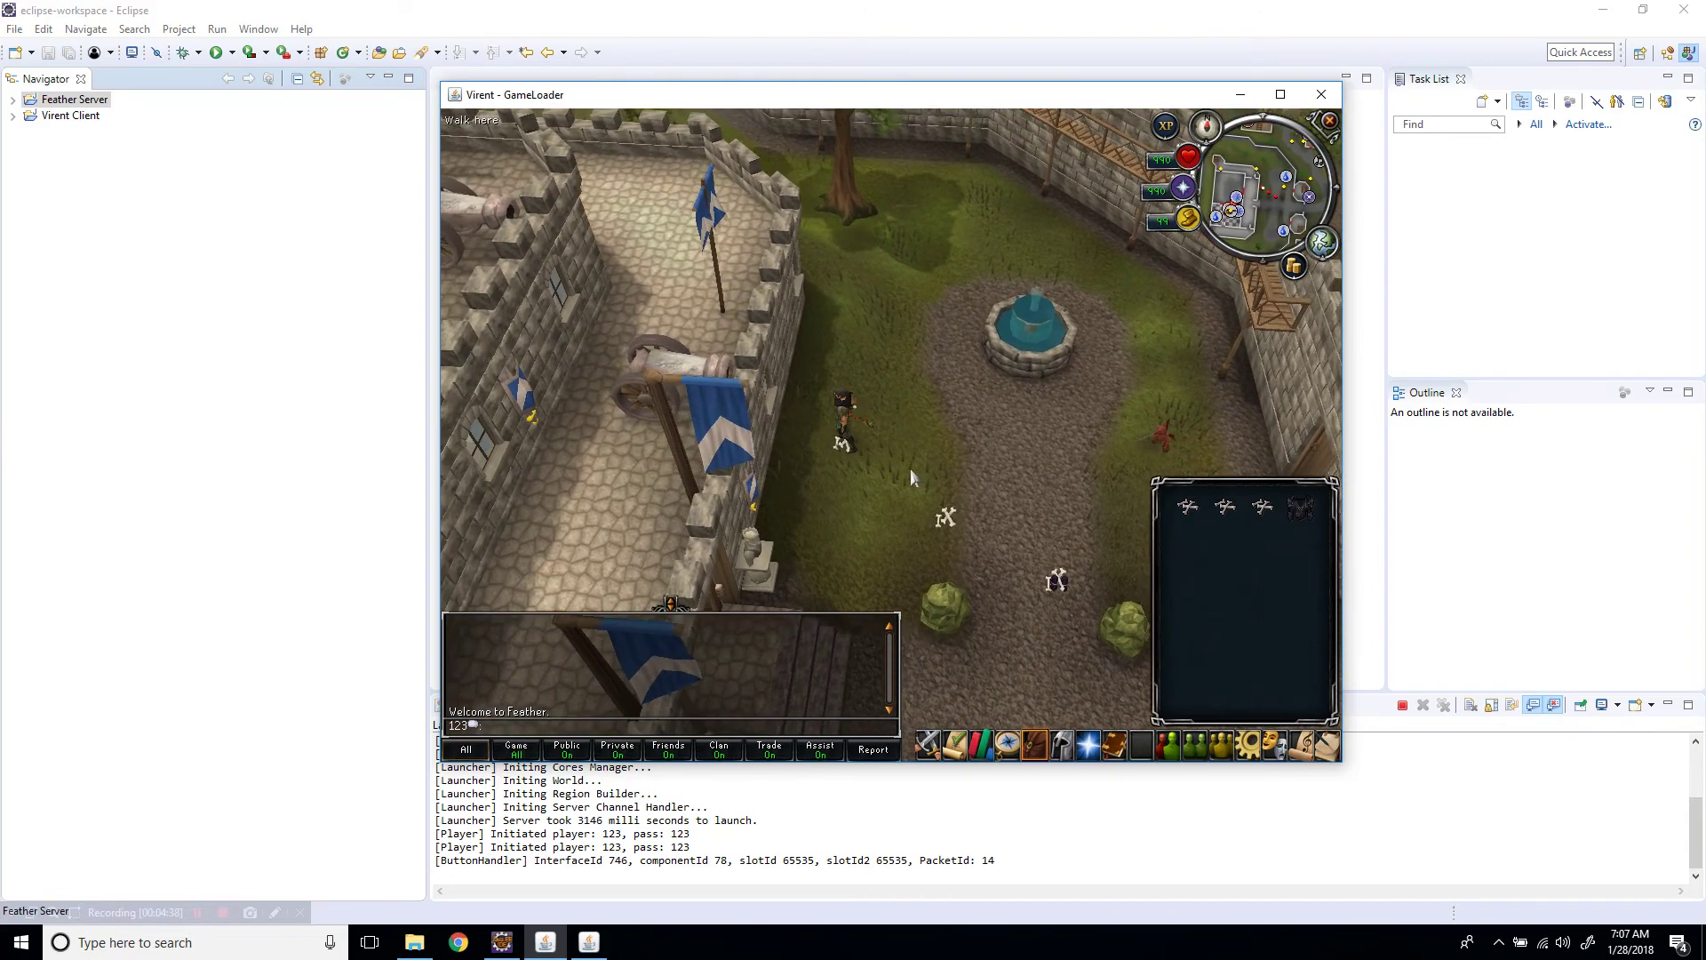
pyautogui.click(910, 468)
pyautogui.rightClick(1276, 523)
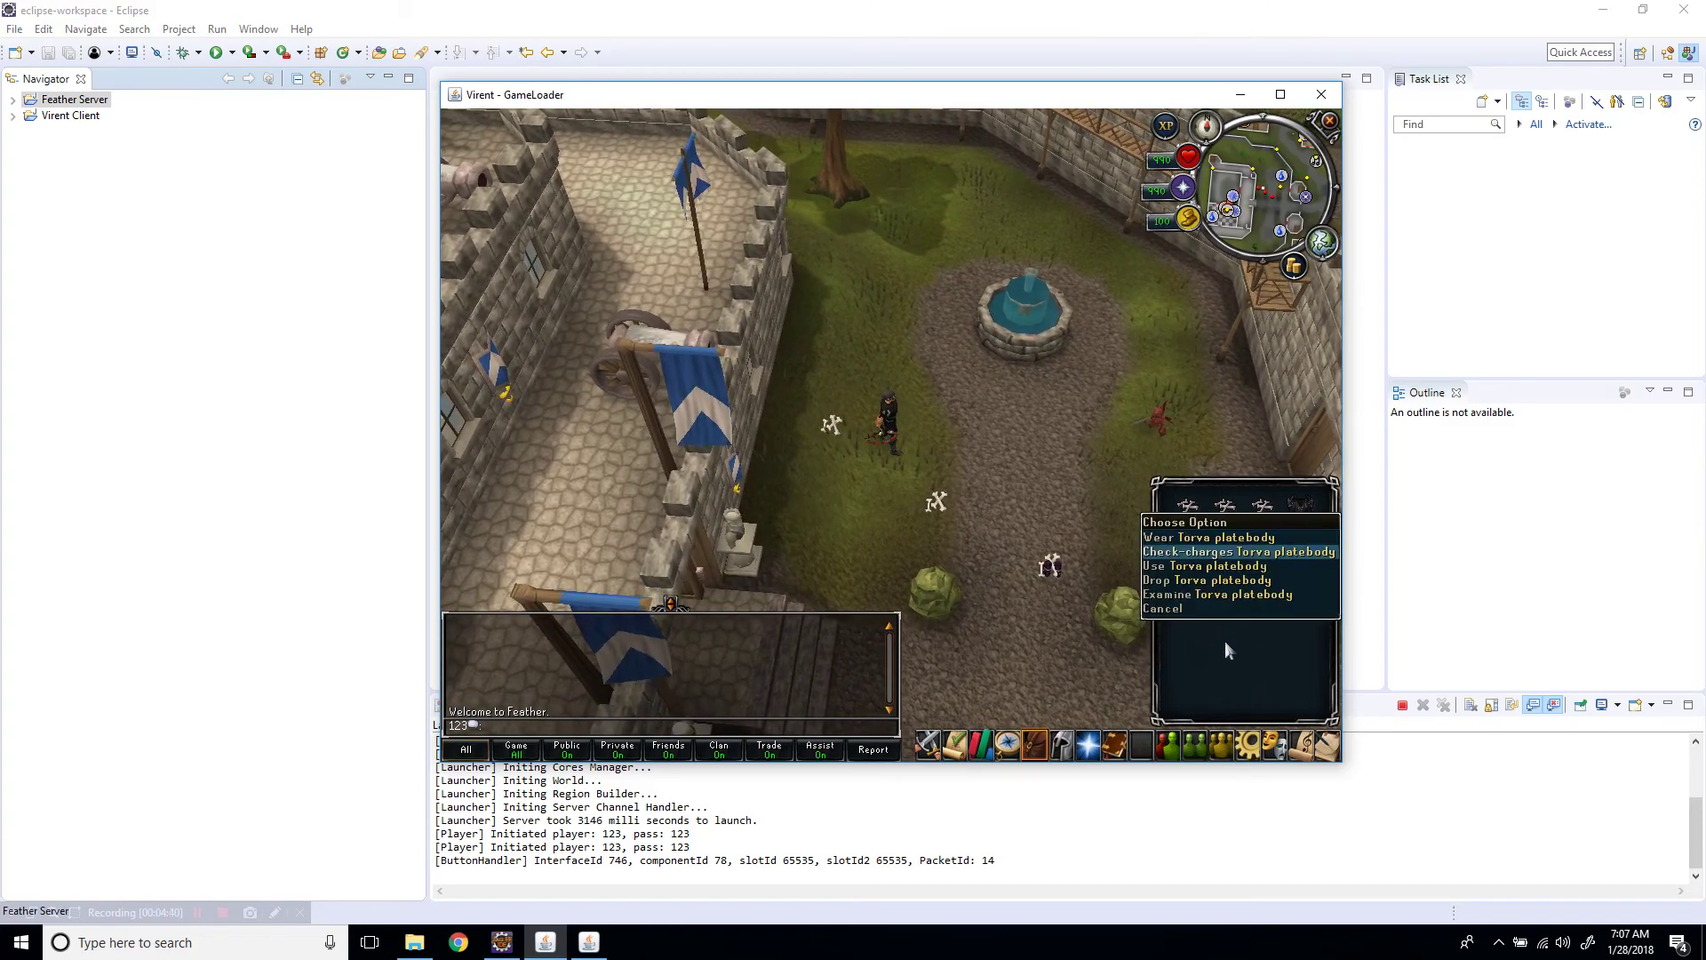
# Check the Torva rows of the Turkey drop table in UniDrops Editor, then return to the game
pyautogui.click(602, 938)
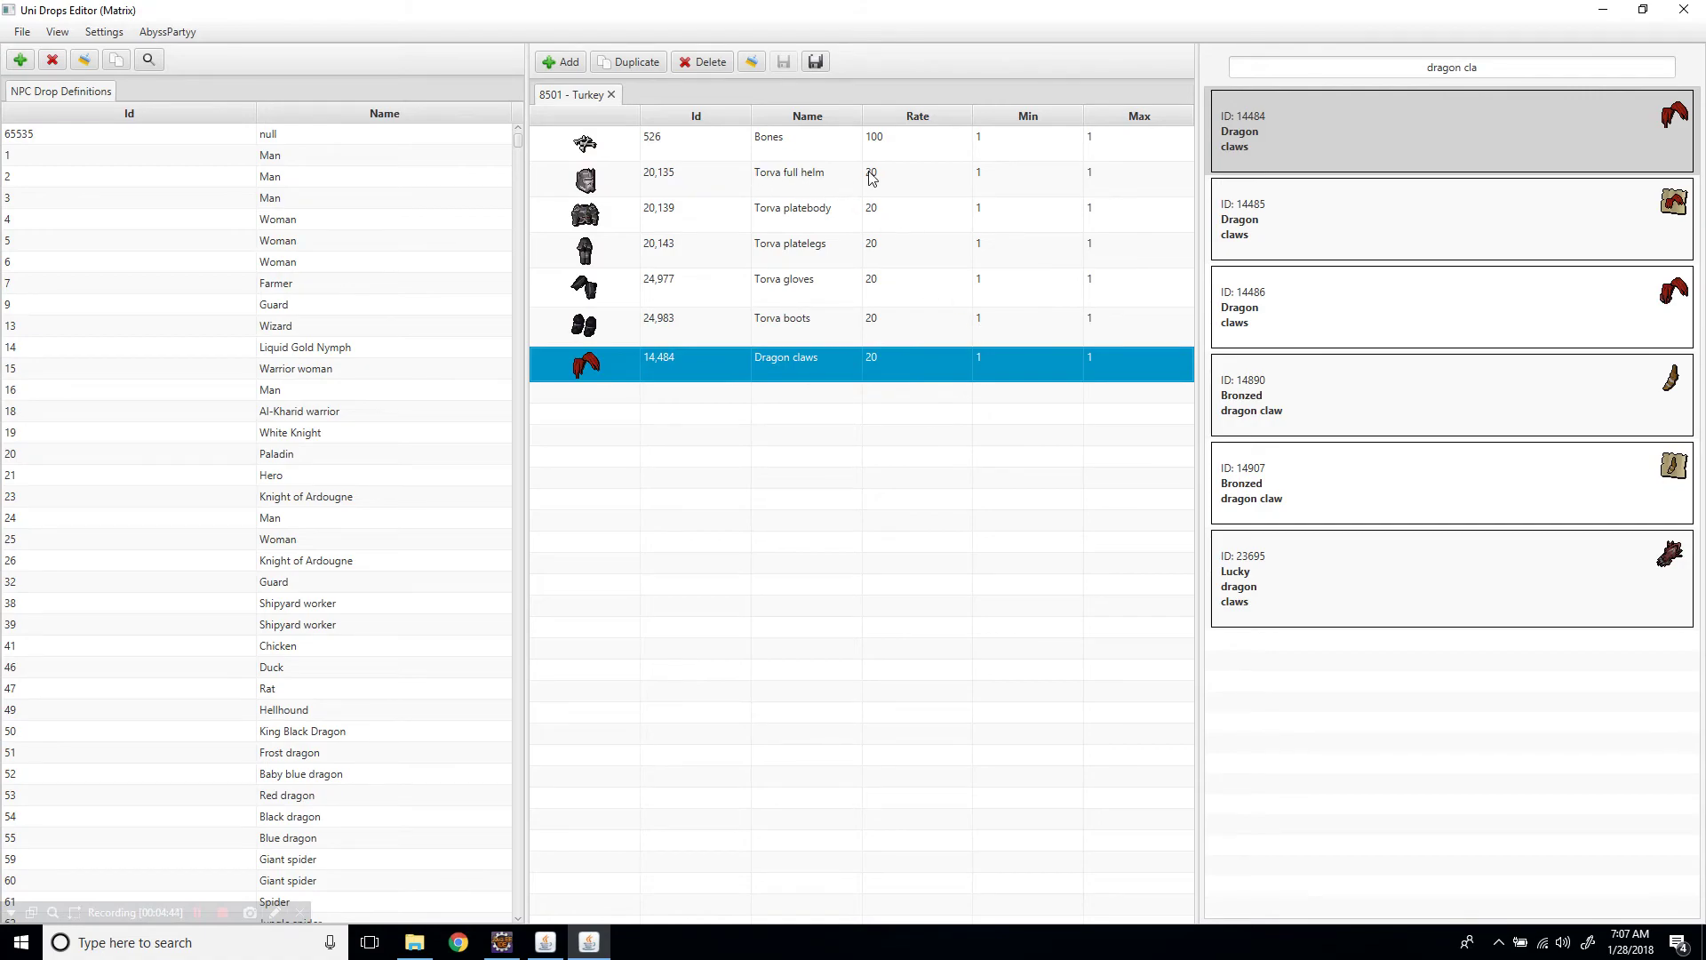
pyautogui.click(593, 192)
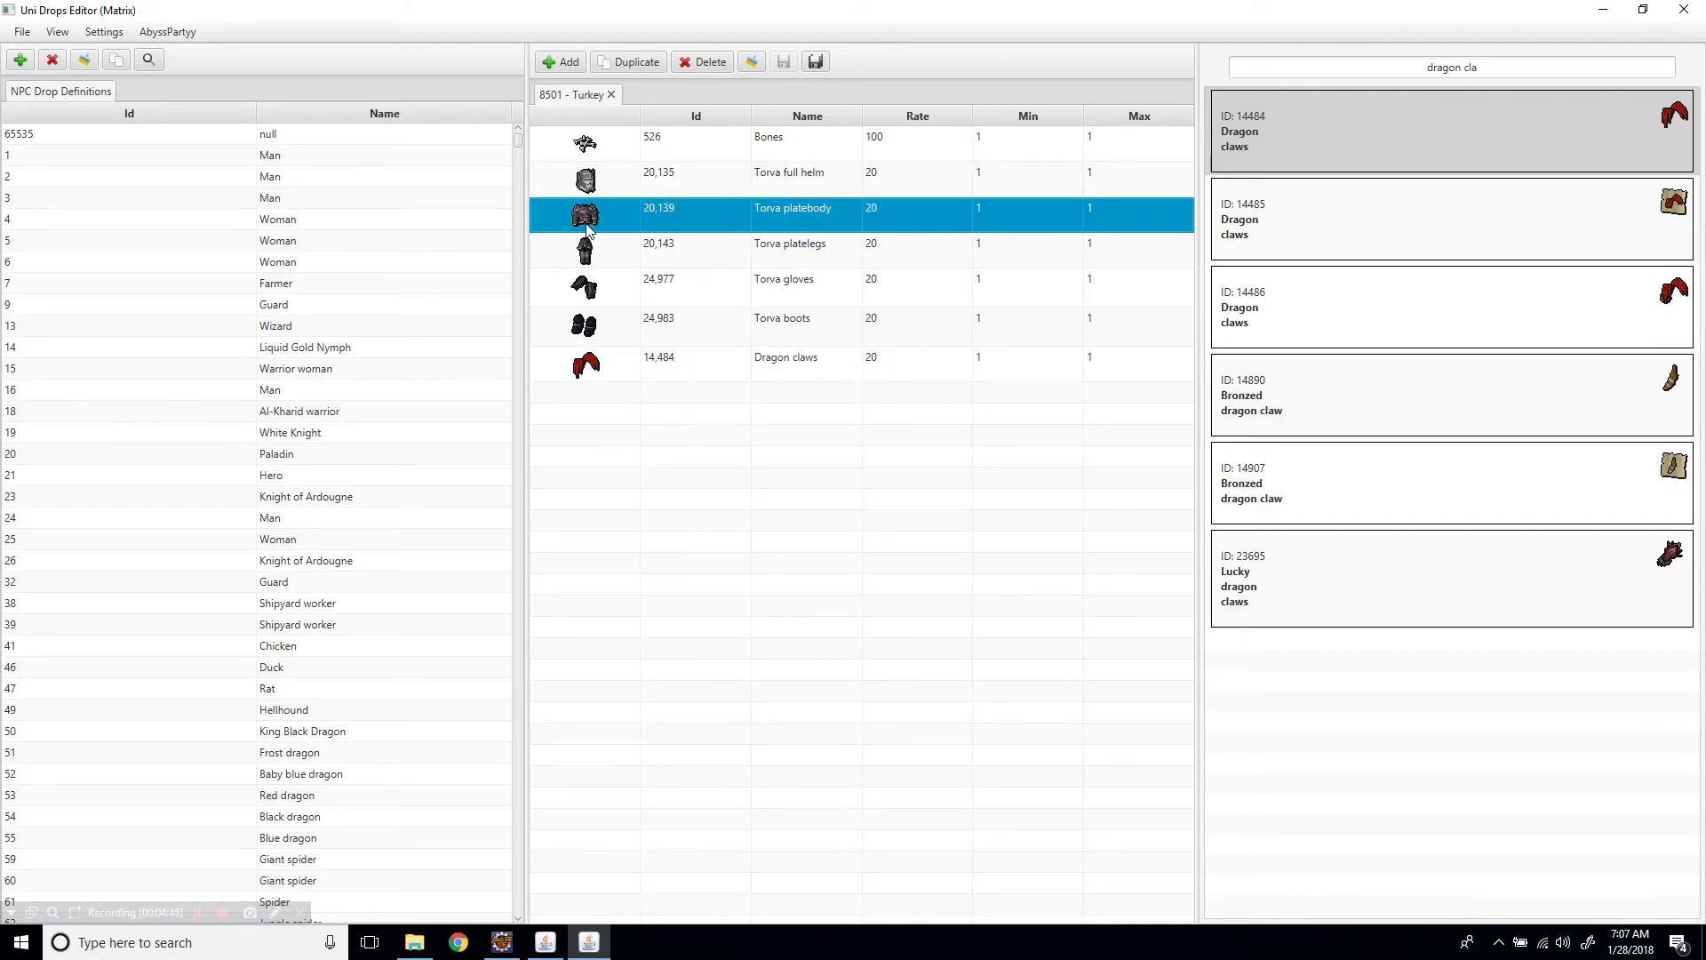
pyautogui.click(869, 255)
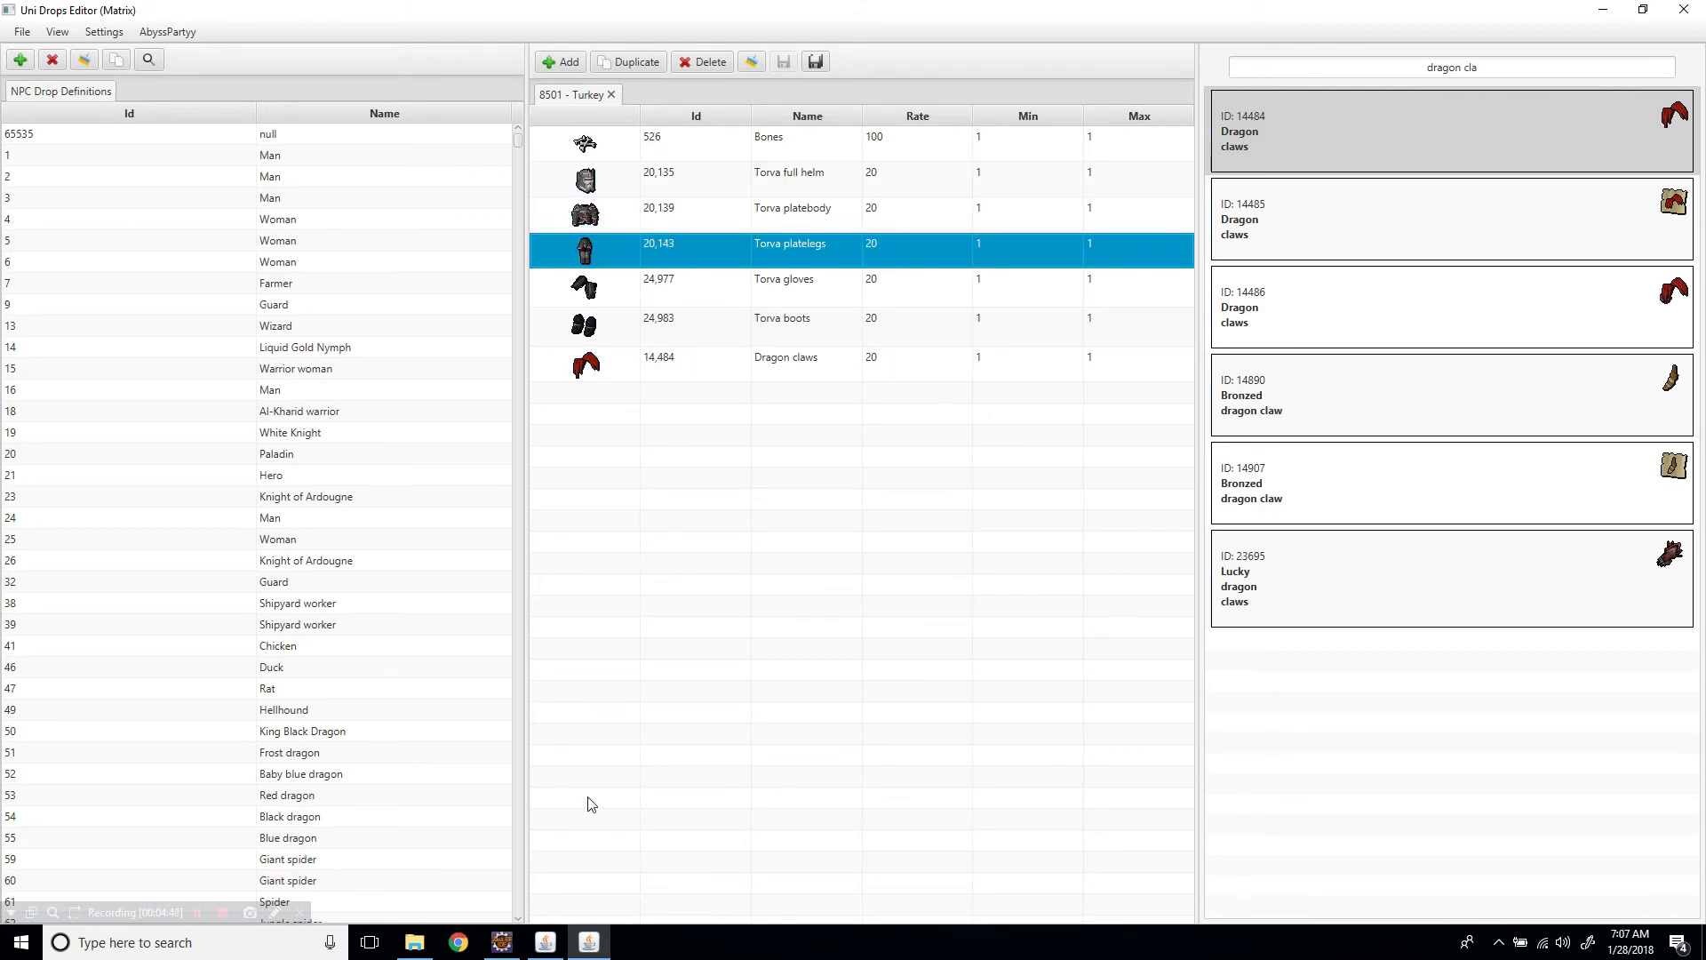
pyautogui.click(597, 951)
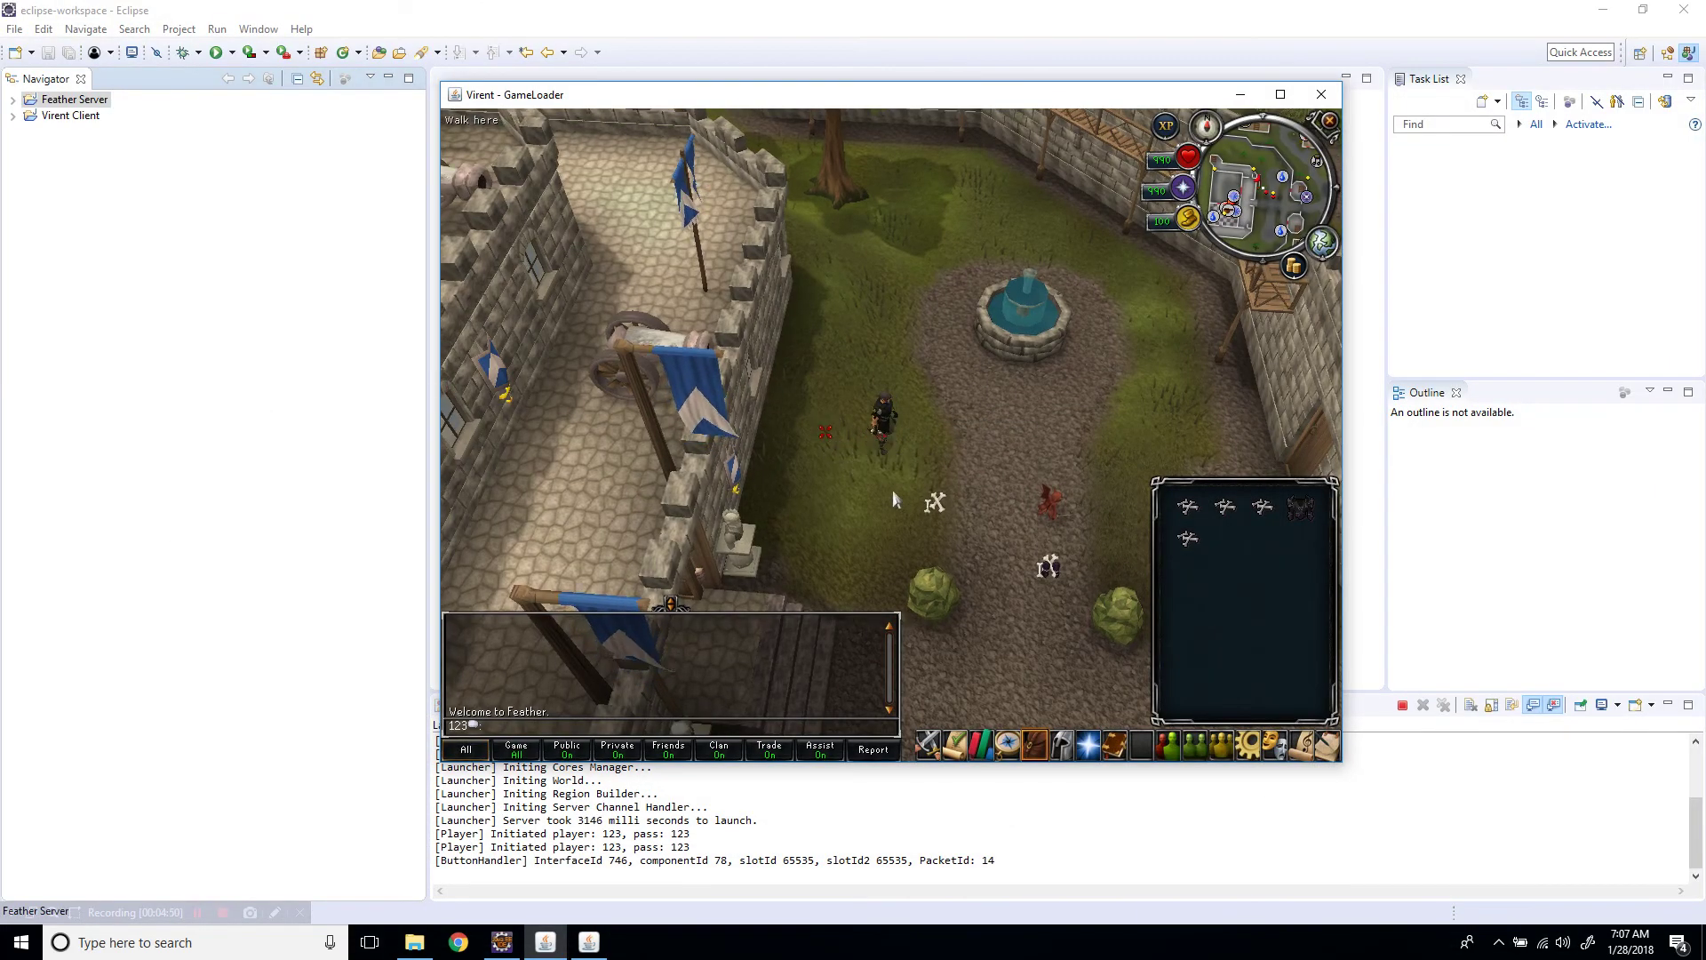
# Pick up the remaining Torva drops, including the Torva boots
pyautogui.rightClick(1062, 574)
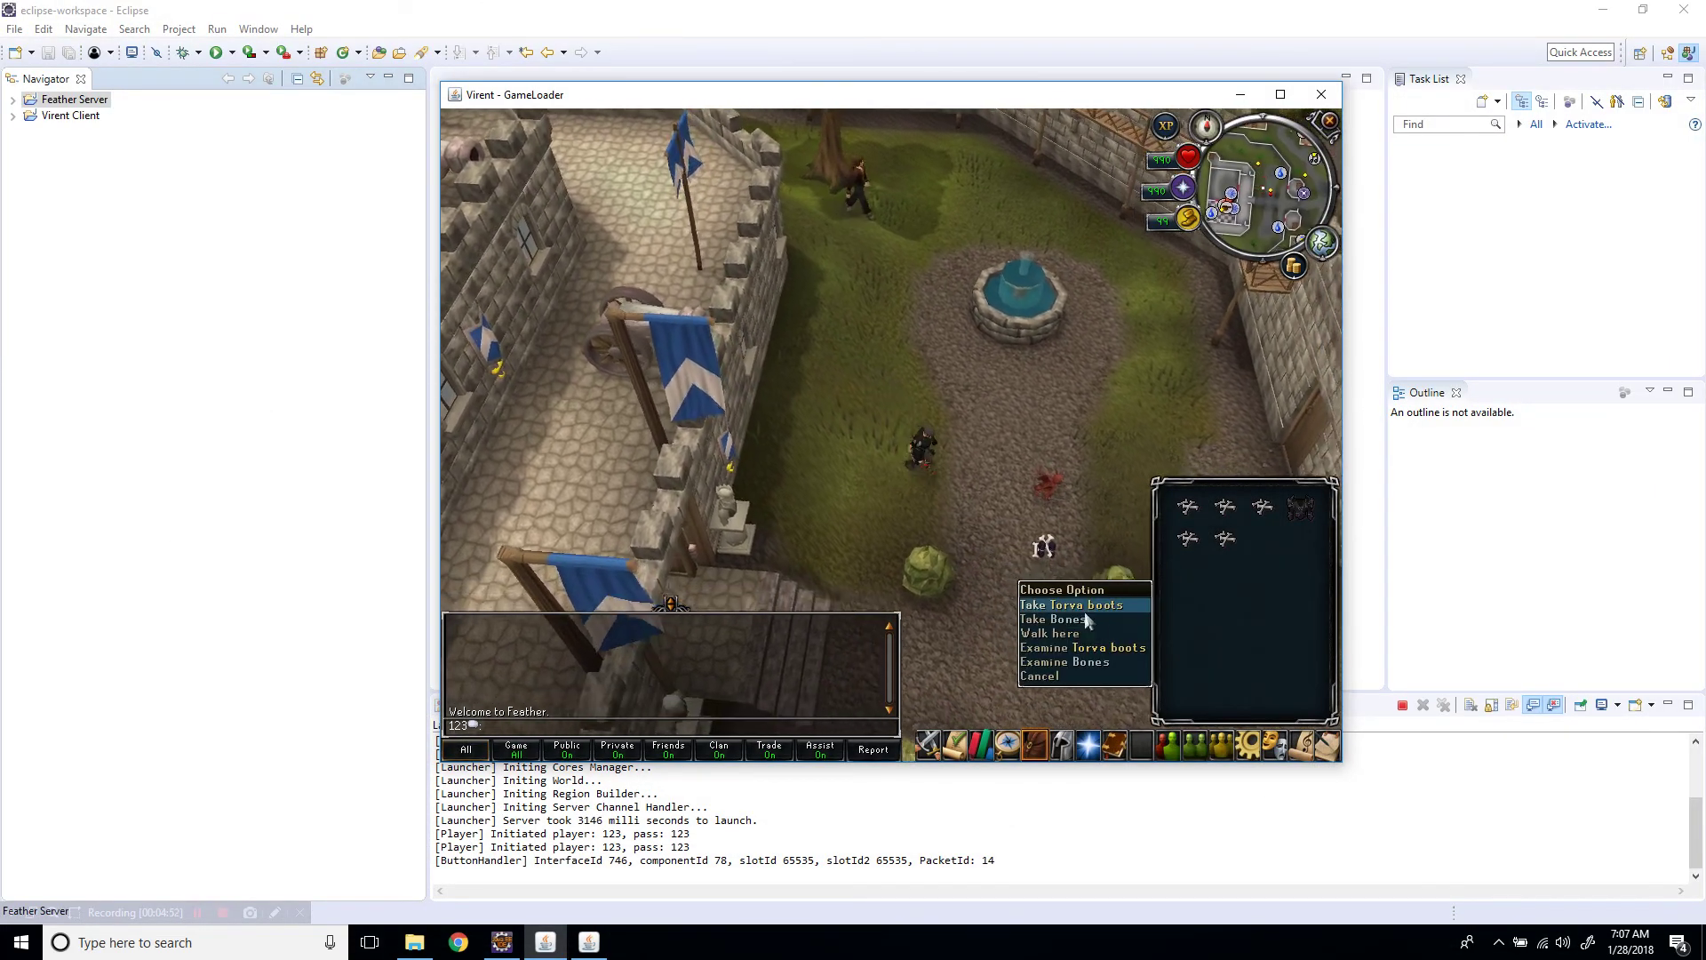
pyautogui.click(1079, 597)
pyautogui.rightClick(1146, 514)
pyautogui.click(1146, 562)
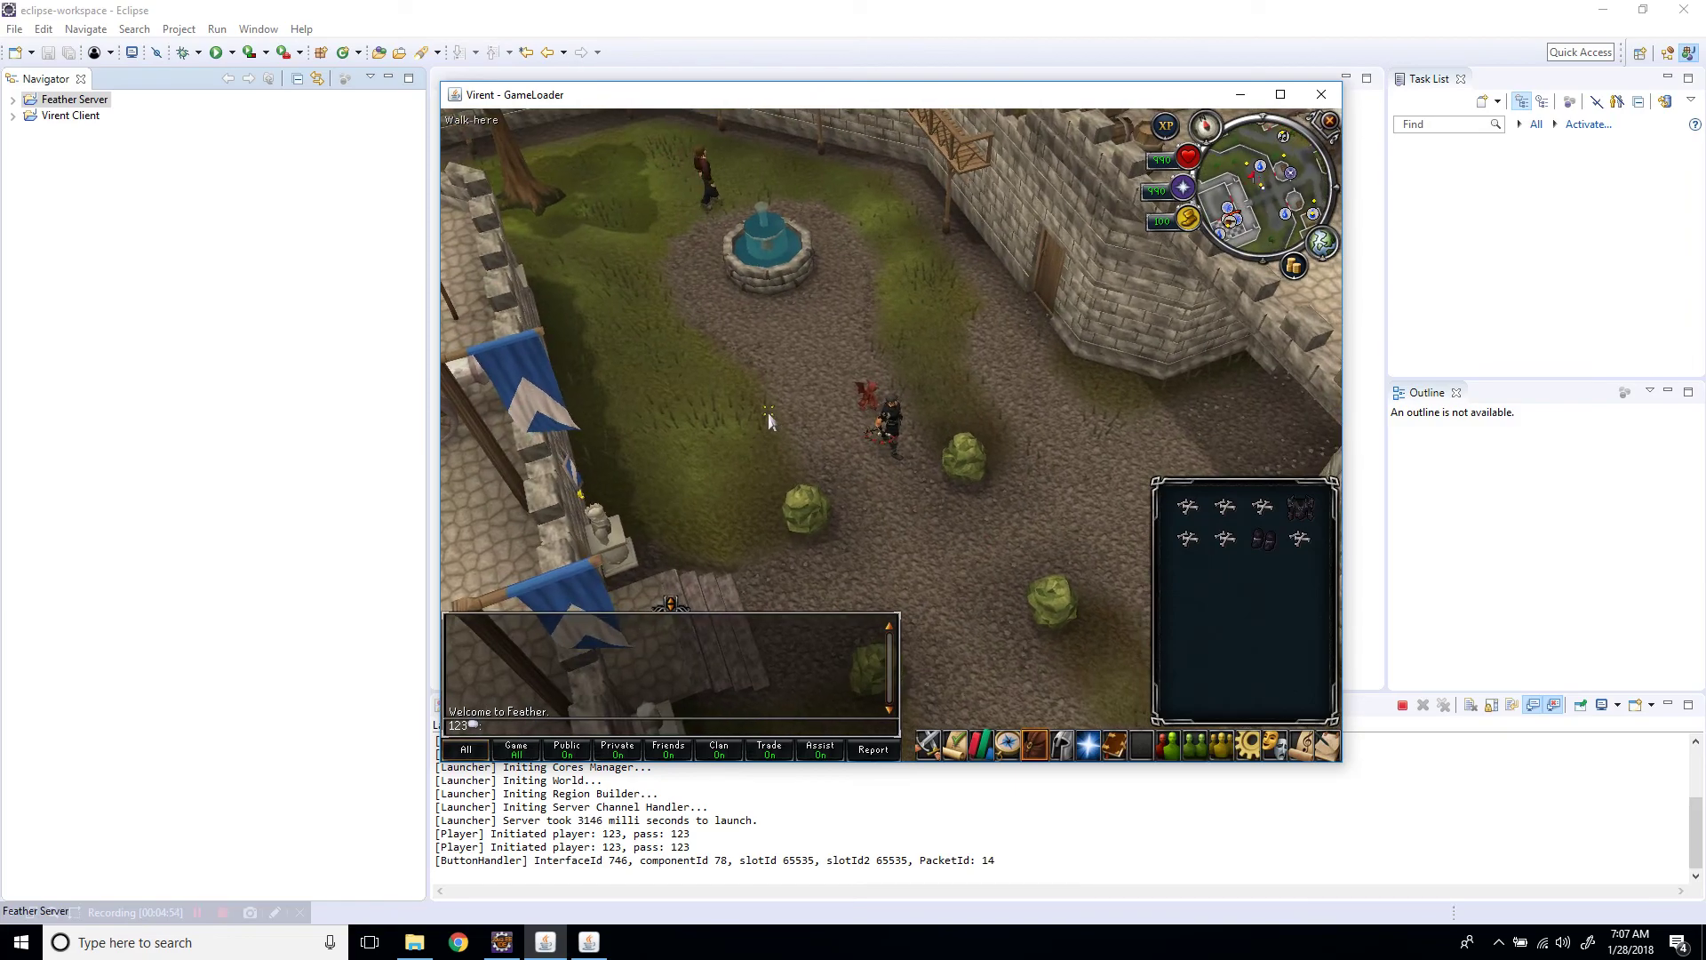
# Move the platebody and boots to the first inventory slots and examine the Torva platebody
pyautogui.moveTo(1300, 506); pyautogui.dragTo(1225, 506)
pyautogui.click(909, 381)
pyautogui.rightClick(1189, 509)
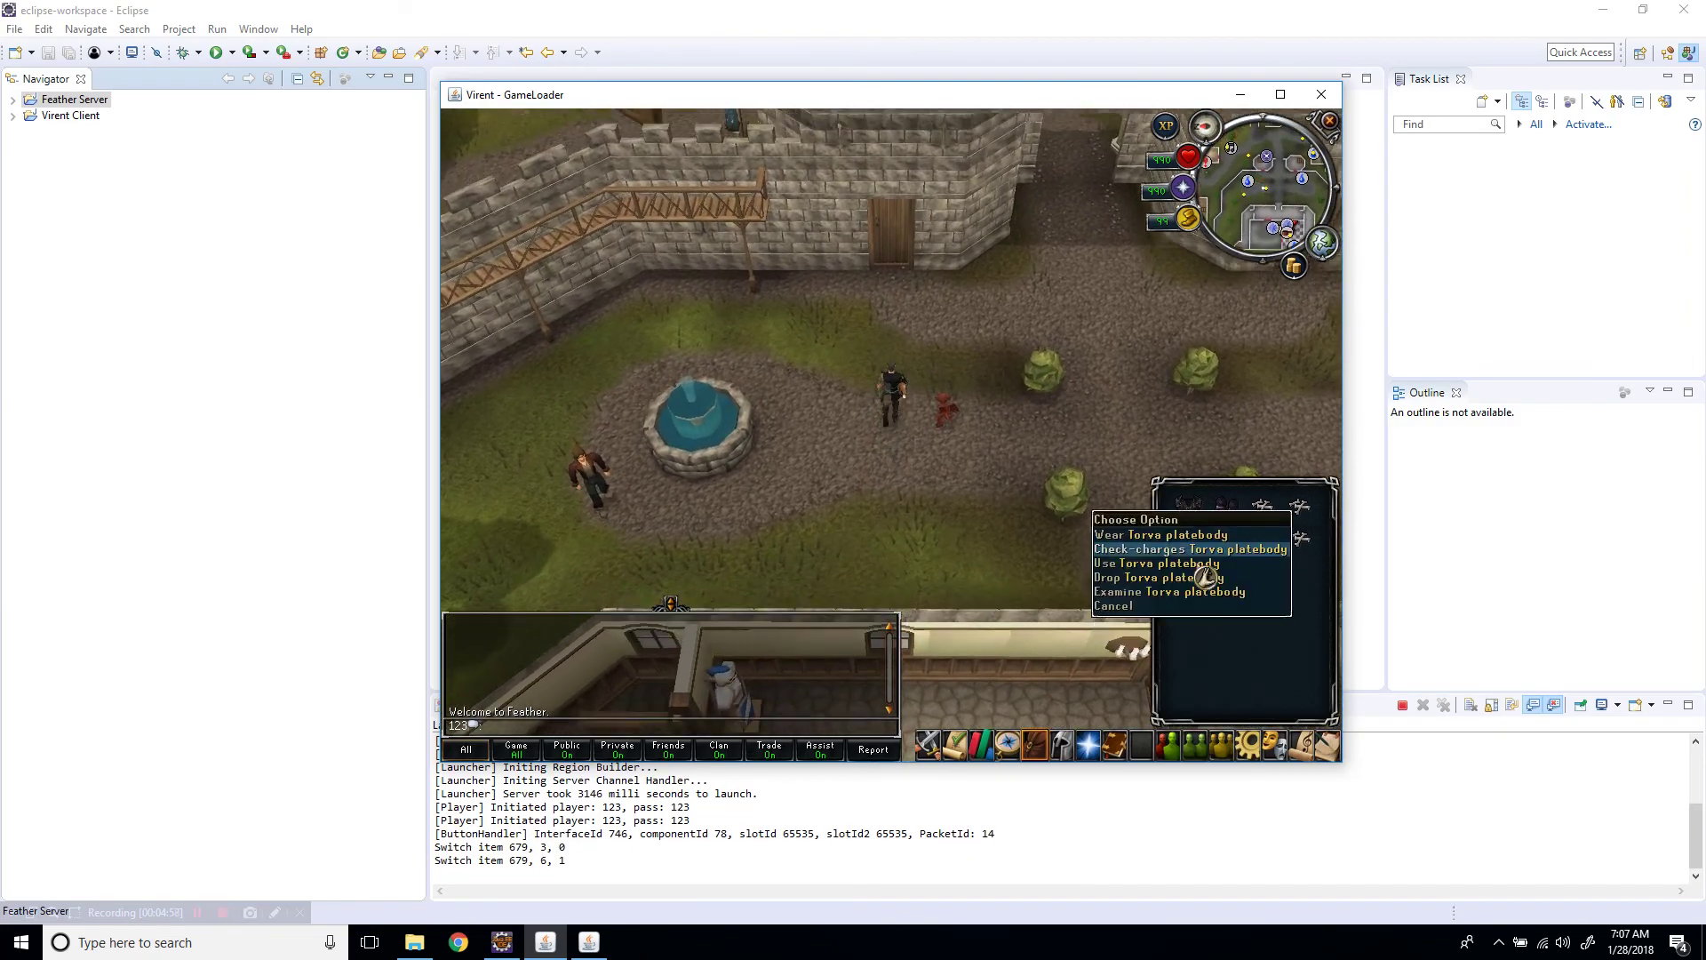
pyautogui.click(1178, 592)
pyautogui.click(910, 383)
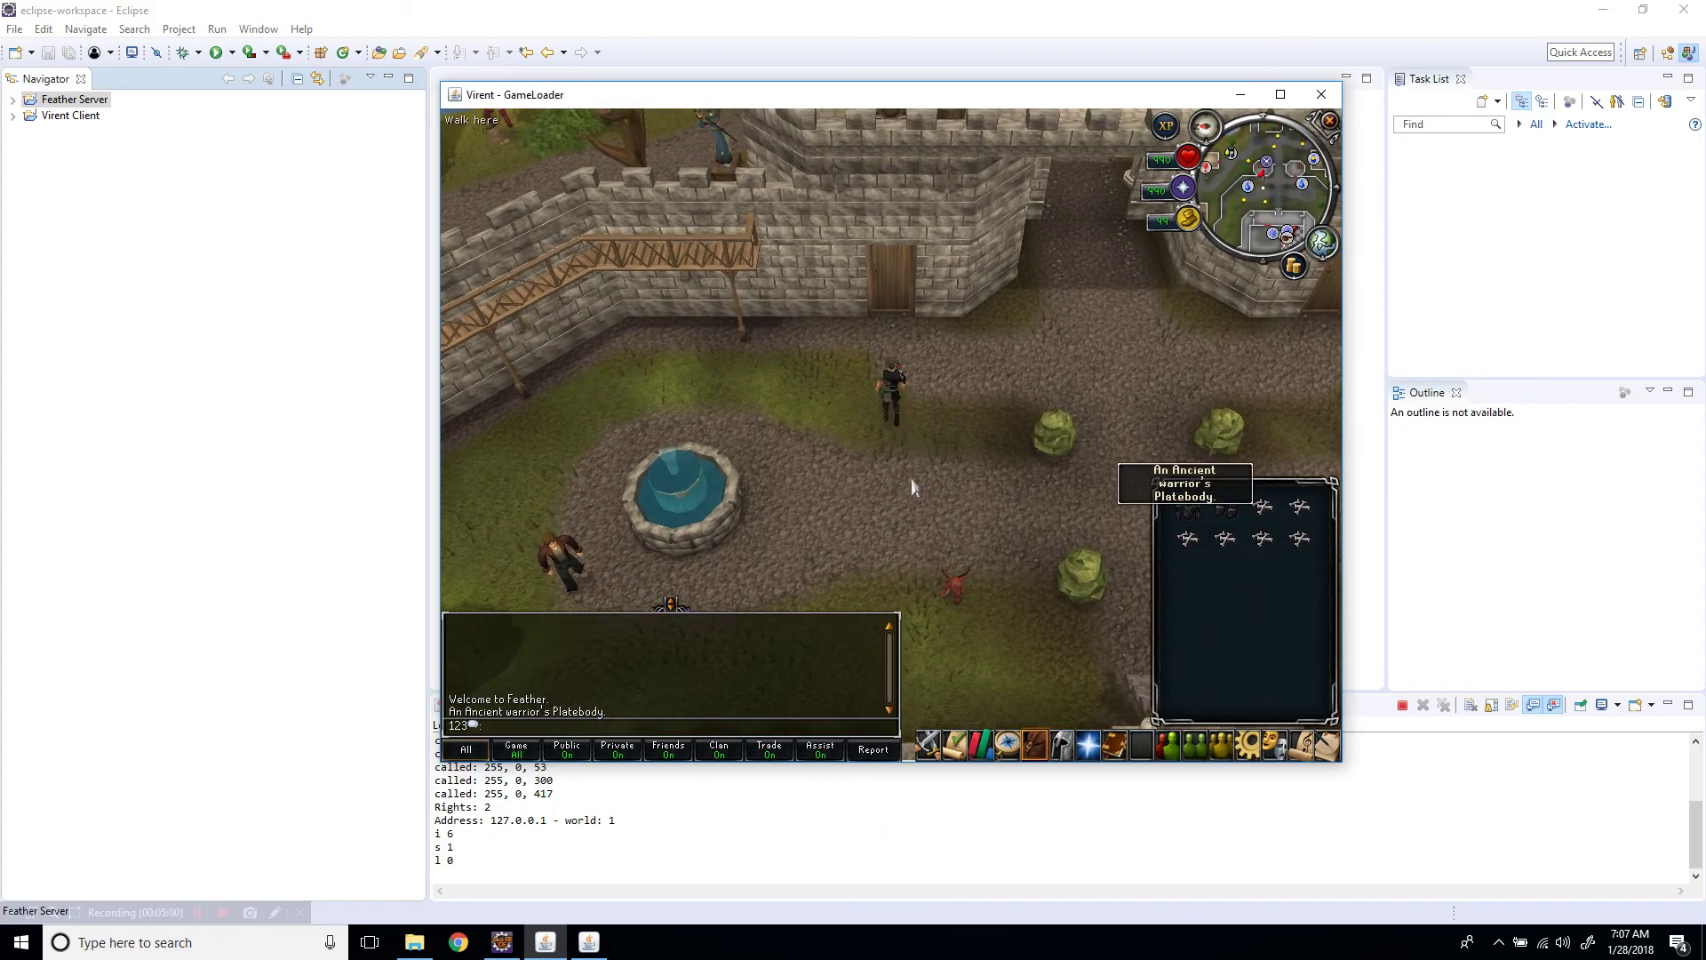